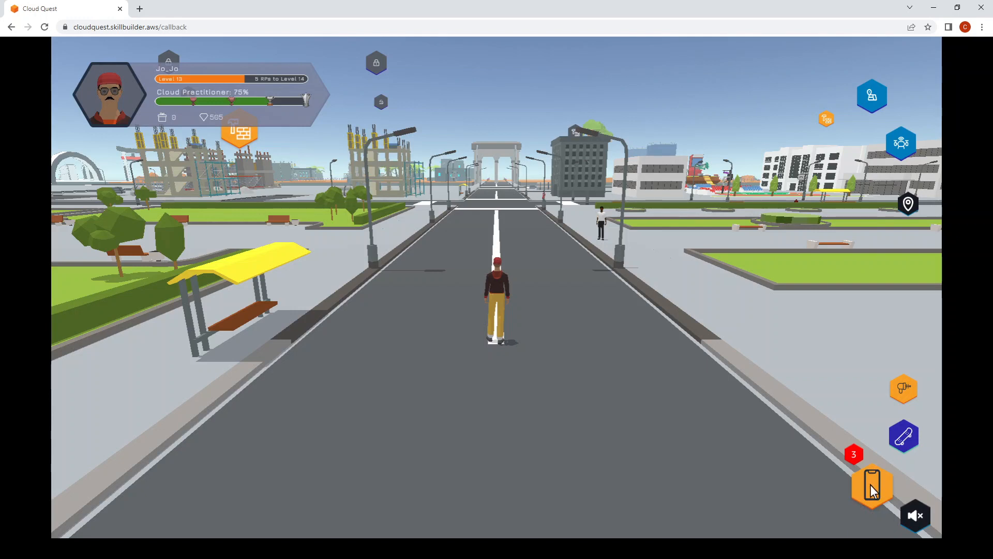
# - Route to the Auto-healing and Scaling Applications assignment and start the conversation with the gaming cafe owner
pyautogui.click(870, 489)
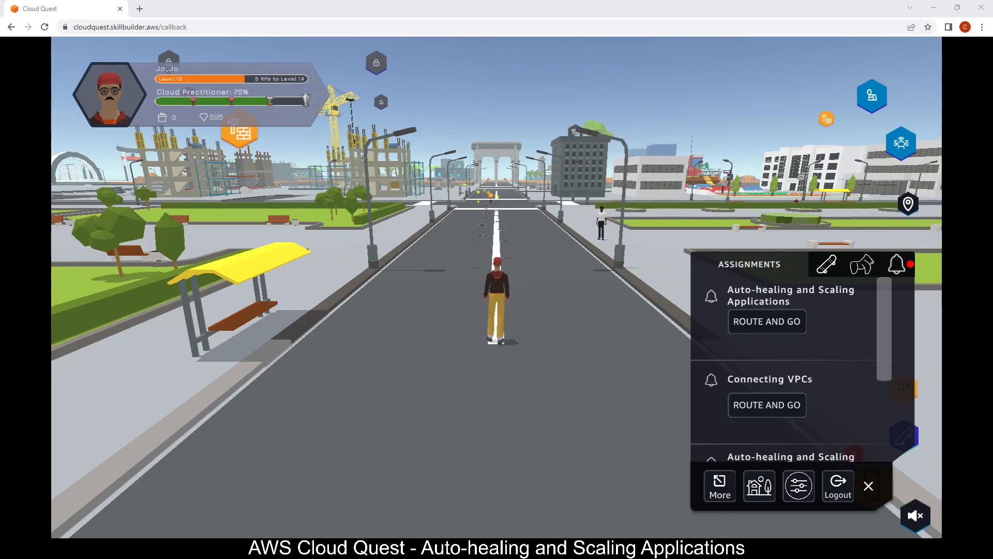
pyautogui.click(767, 321)
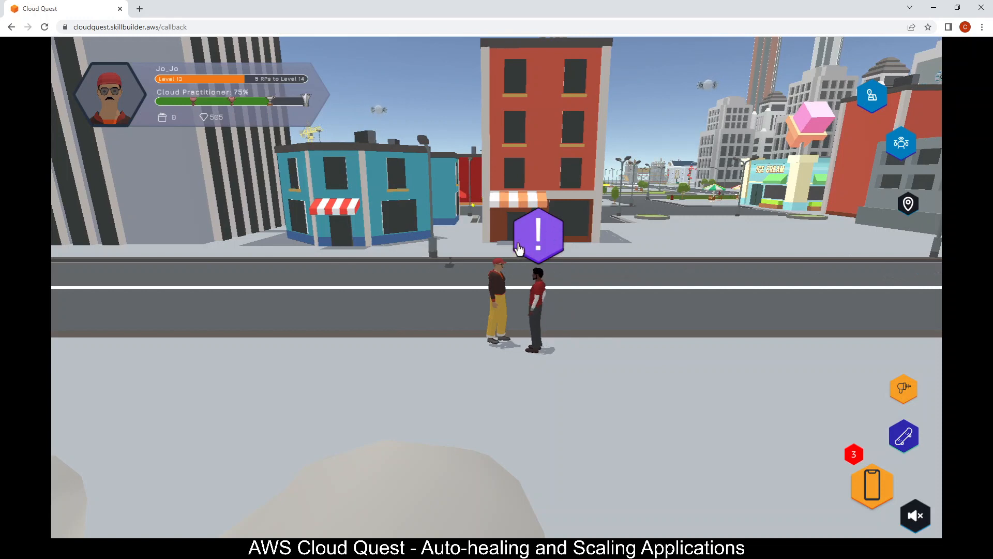
pyautogui.click(536, 236)
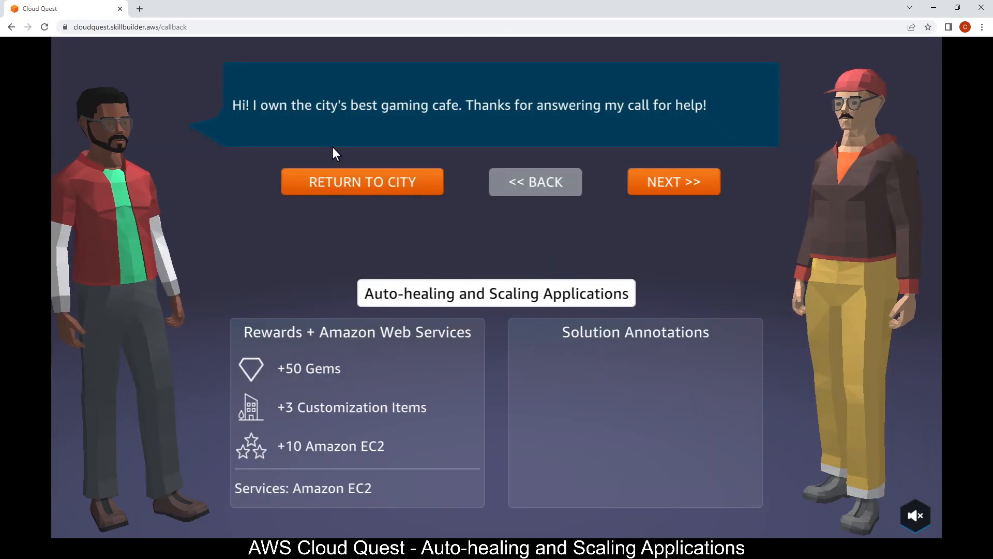
# - Go through the cafe owner's dialogue, accept the assignment and continue to the Solution Center
pyautogui.click(659, 180)
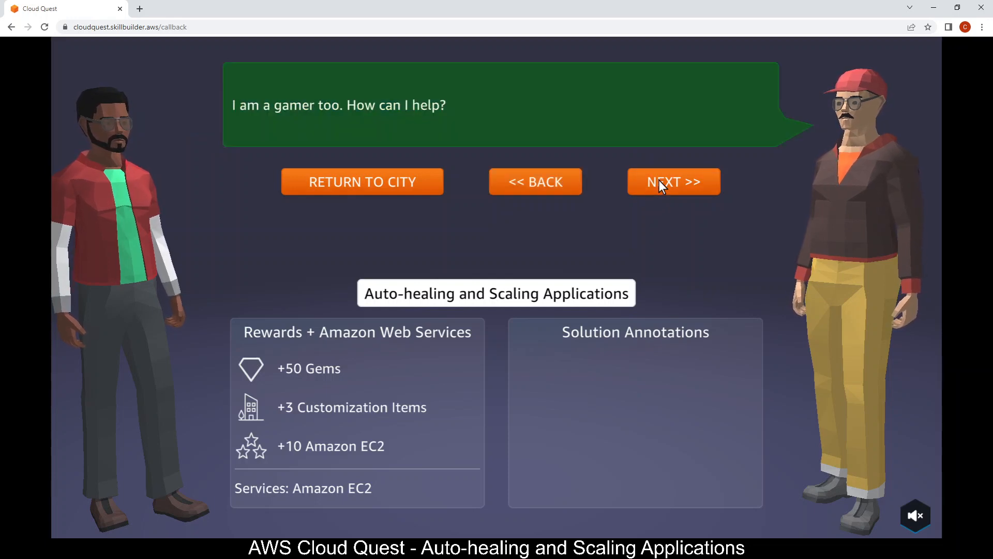
pyautogui.click(659, 180)
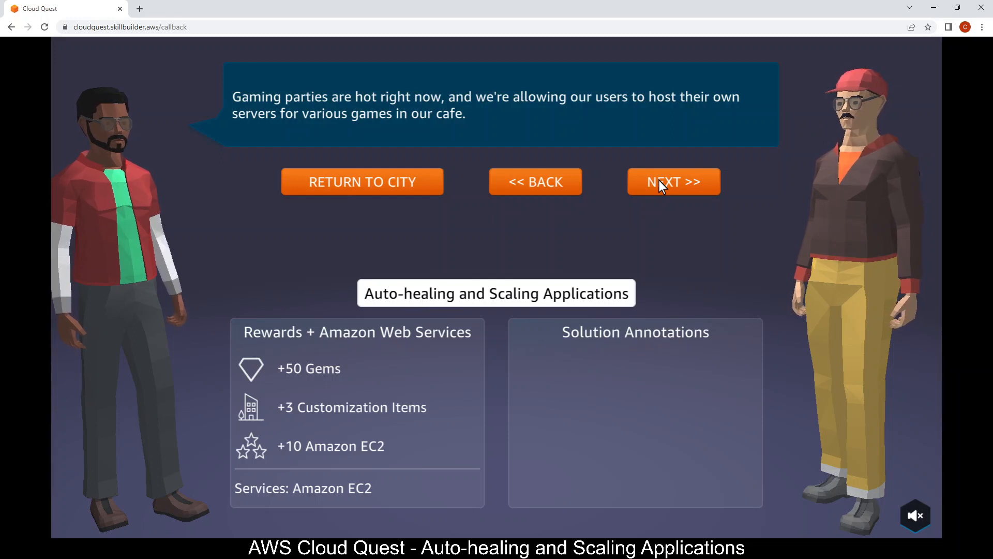
pyautogui.click(659, 185)
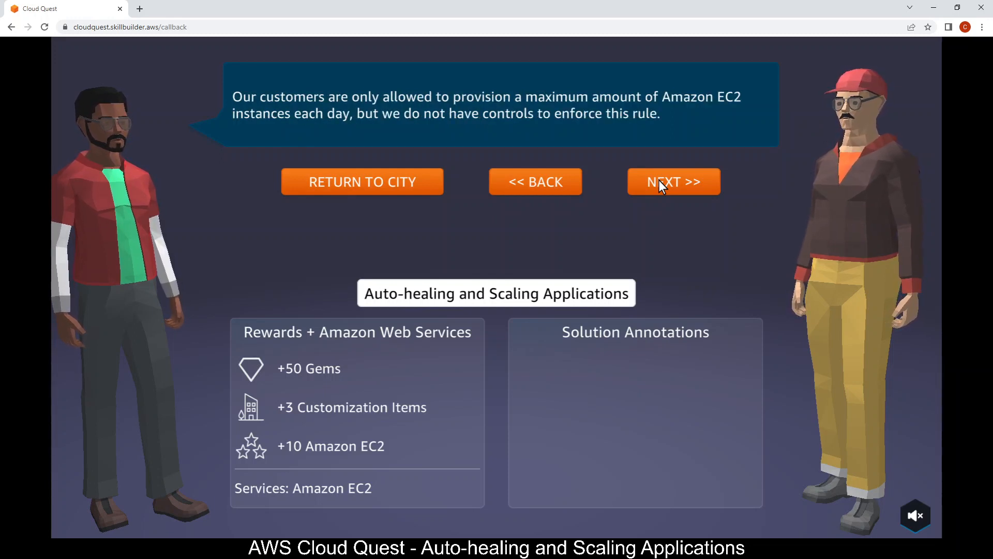
pyautogui.click(658, 185)
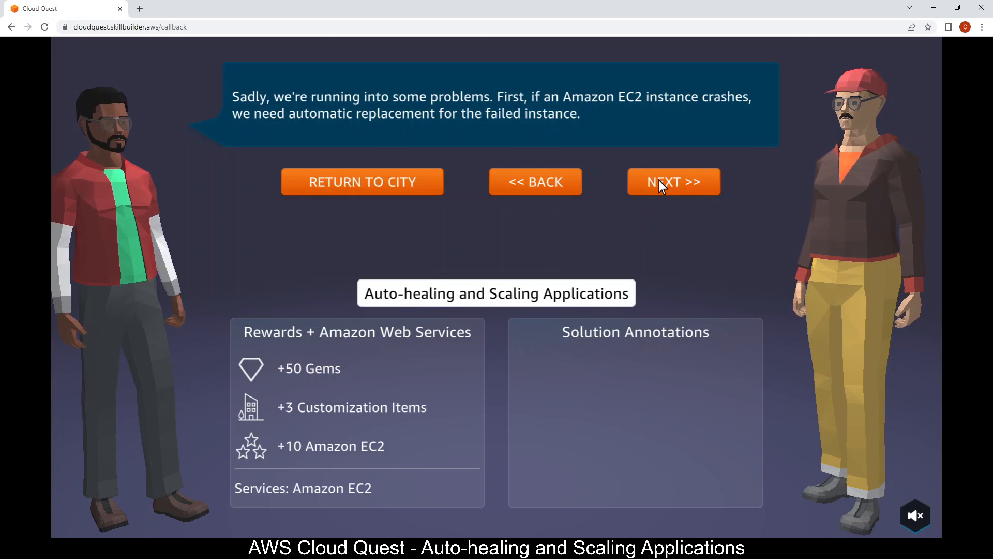
pyautogui.click(659, 185)
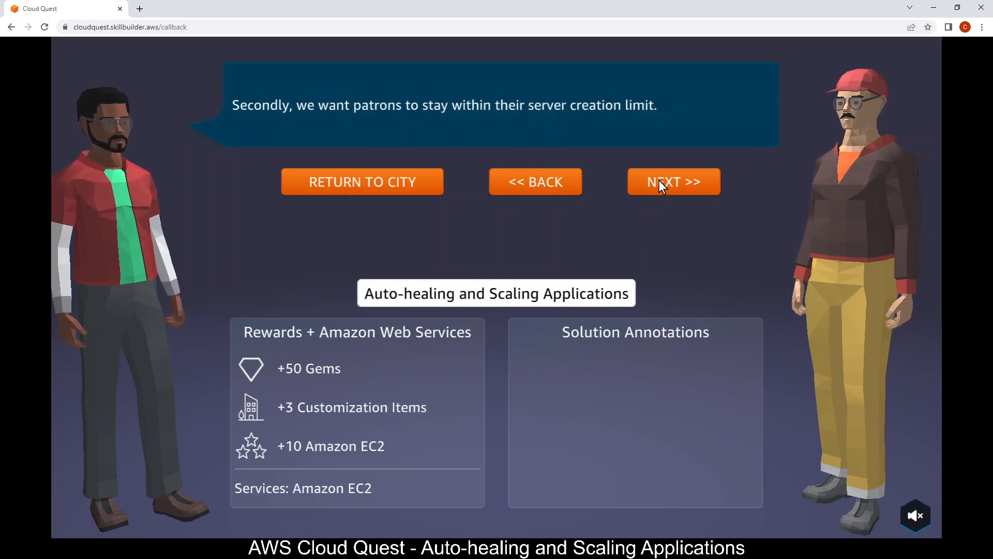
pyautogui.click(659, 181)
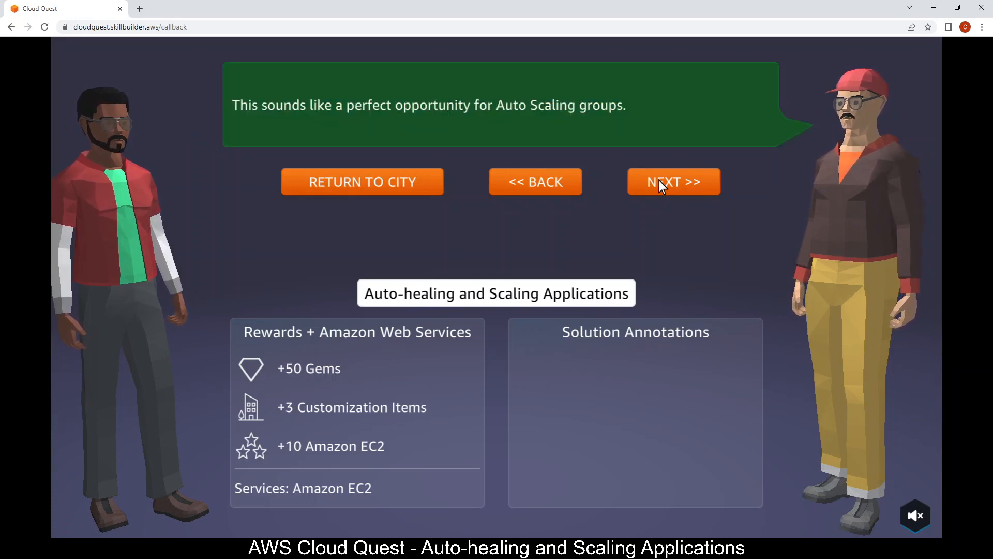
pyautogui.click(659, 185)
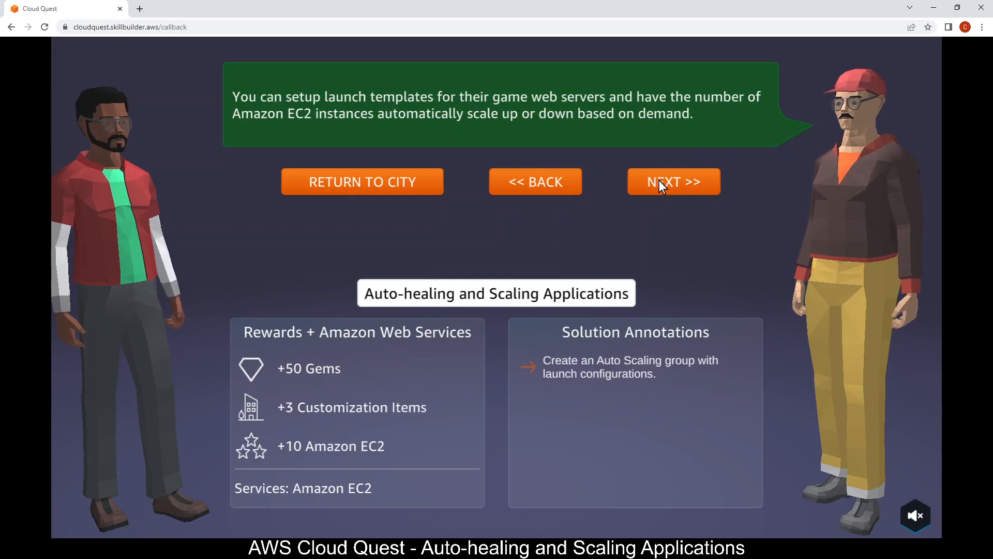
pyautogui.click(659, 185)
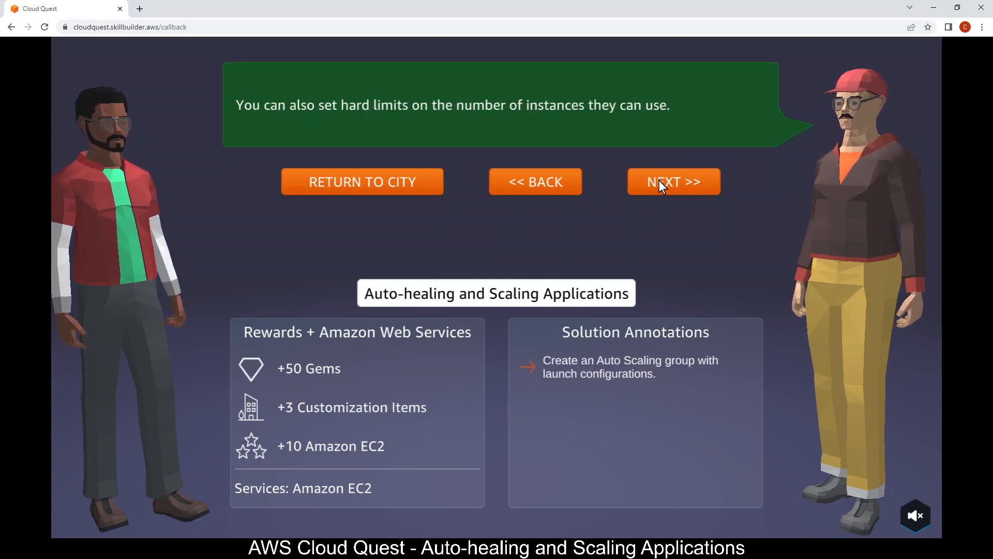
pyautogui.click(659, 185)
pyautogui.click(659, 185)
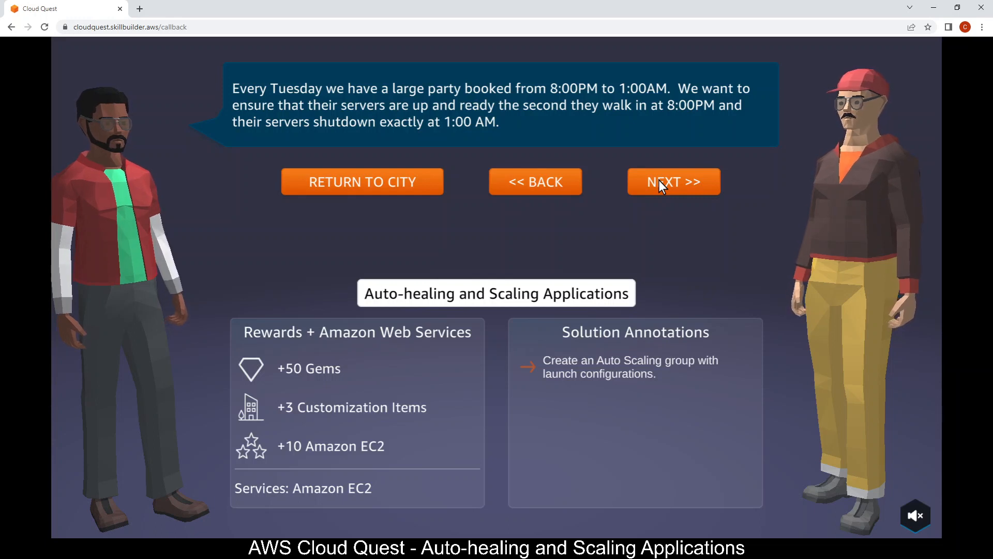
pyautogui.click(659, 182)
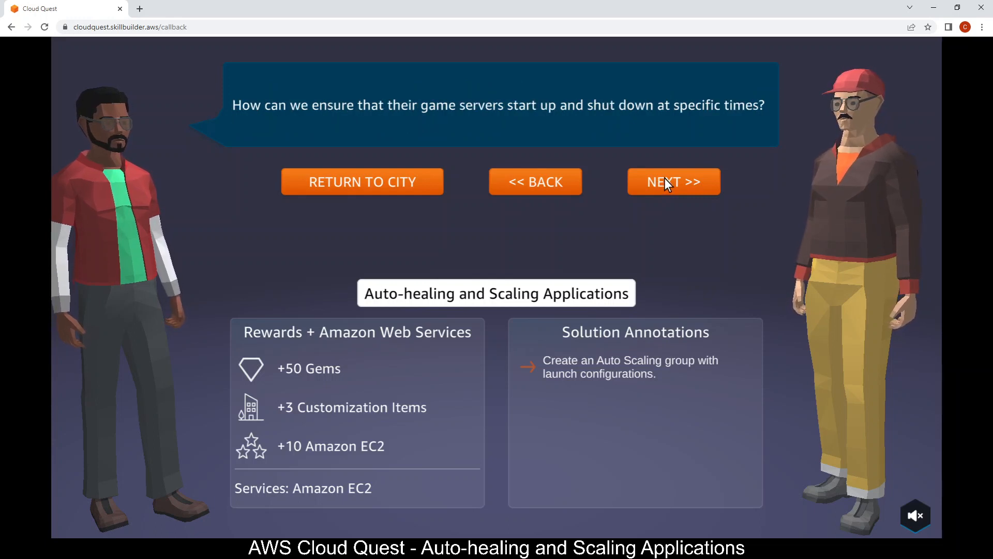
pyautogui.click(665, 180)
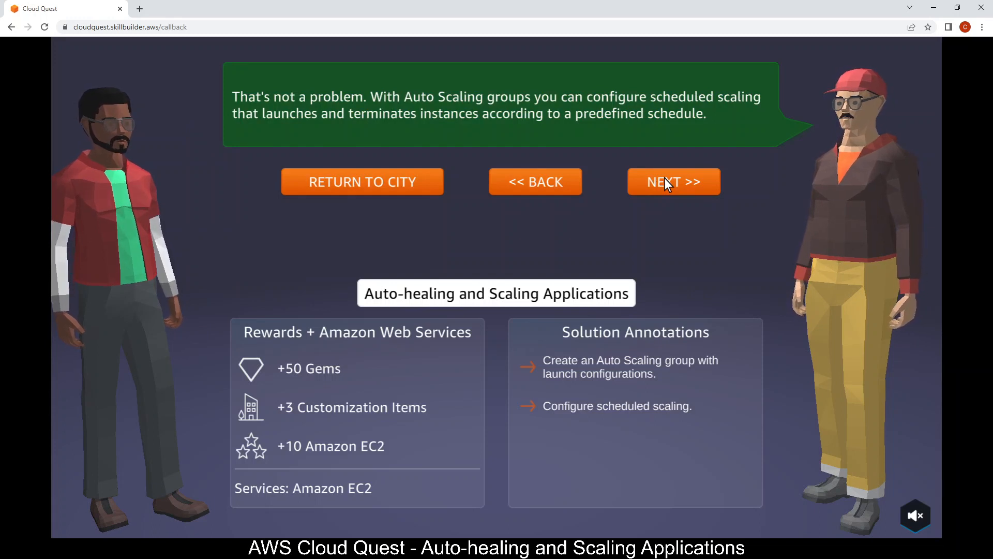
pyautogui.click(665, 179)
pyautogui.click(666, 179)
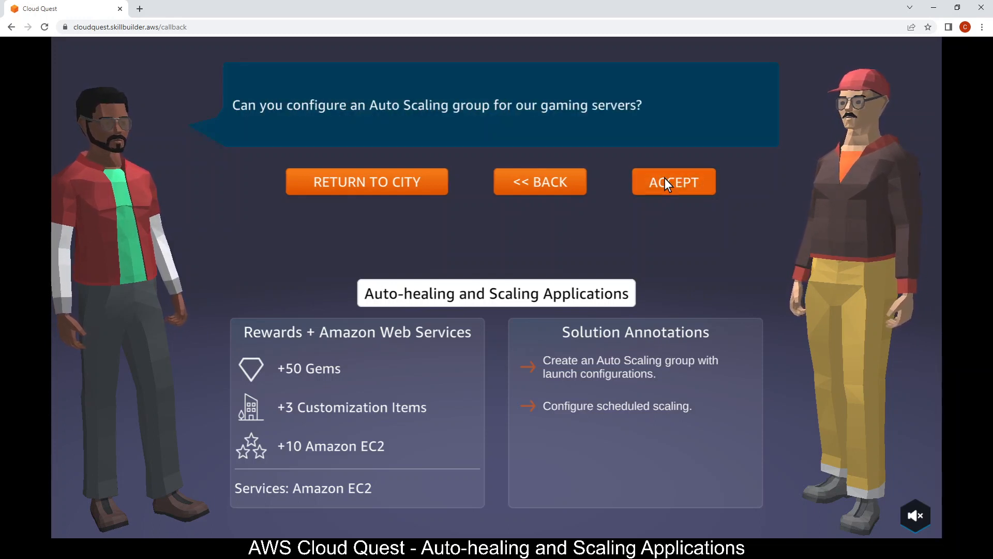
pyautogui.click(665, 179)
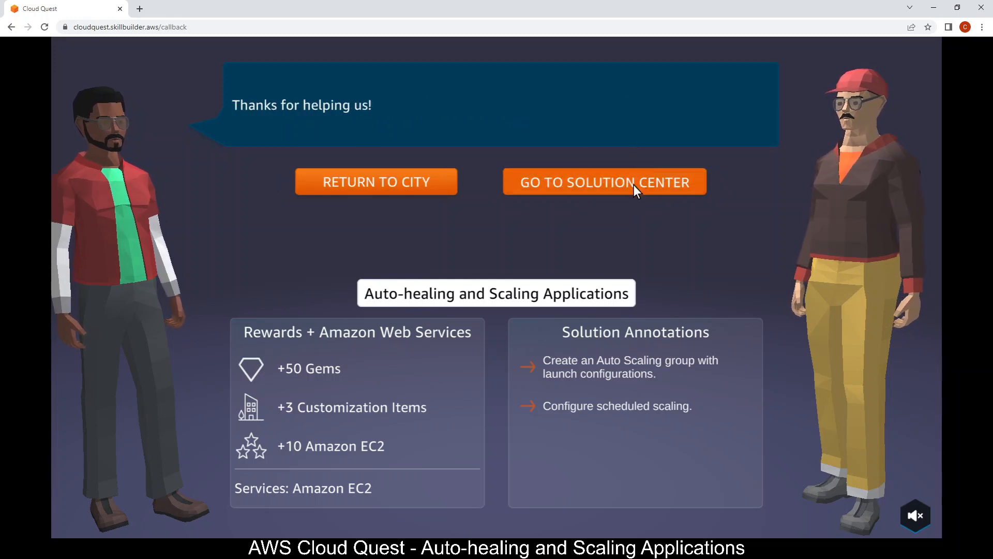
pyautogui.click(637, 180)
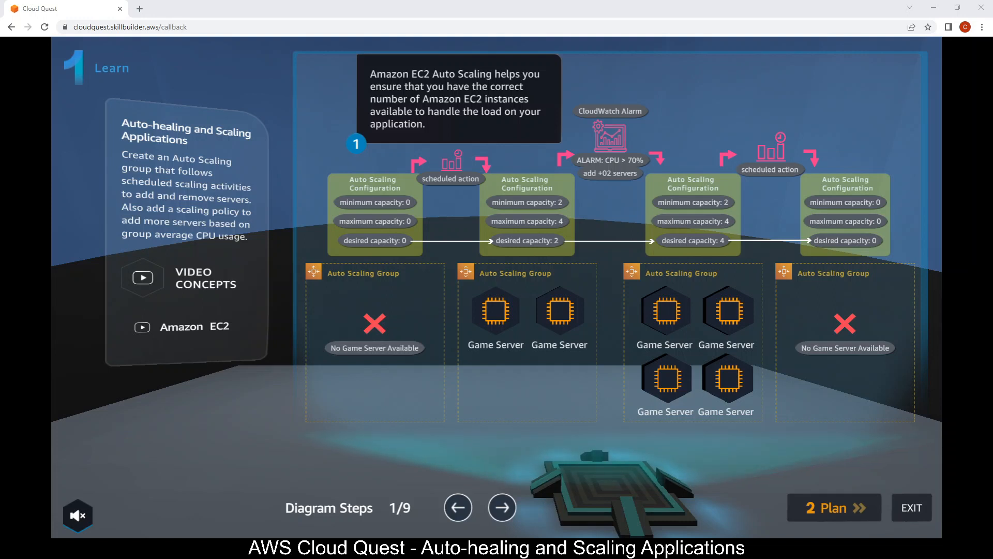
# - Examine all nine steps of the Auto Scaling solution diagram and the Auto Healing and Scaling concept video
pyautogui.click(503, 508)
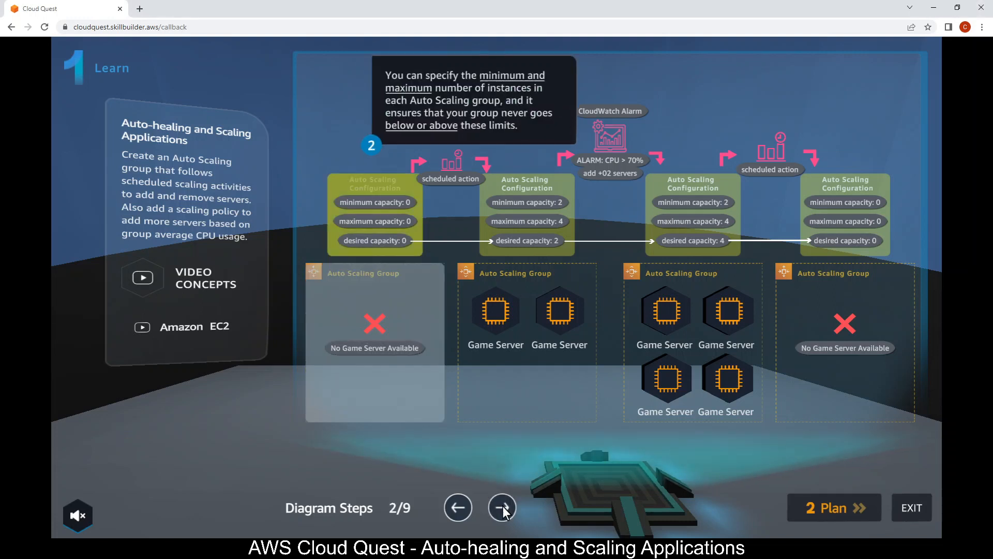
pyautogui.click(503, 507)
pyautogui.click(502, 508)
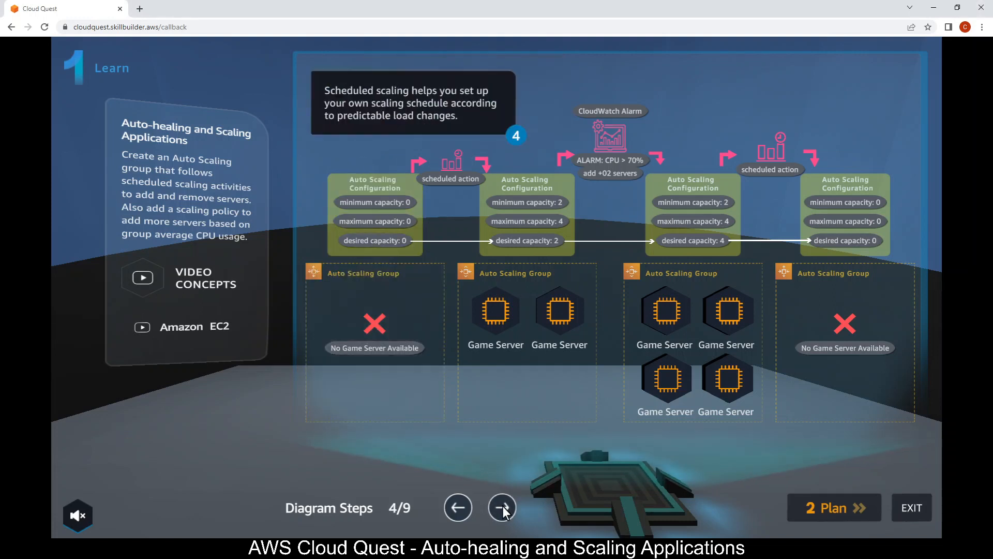
pyautogui.click(502, 507)
pyautogui.click(502, 507)
pyautogui.click(502, 508)
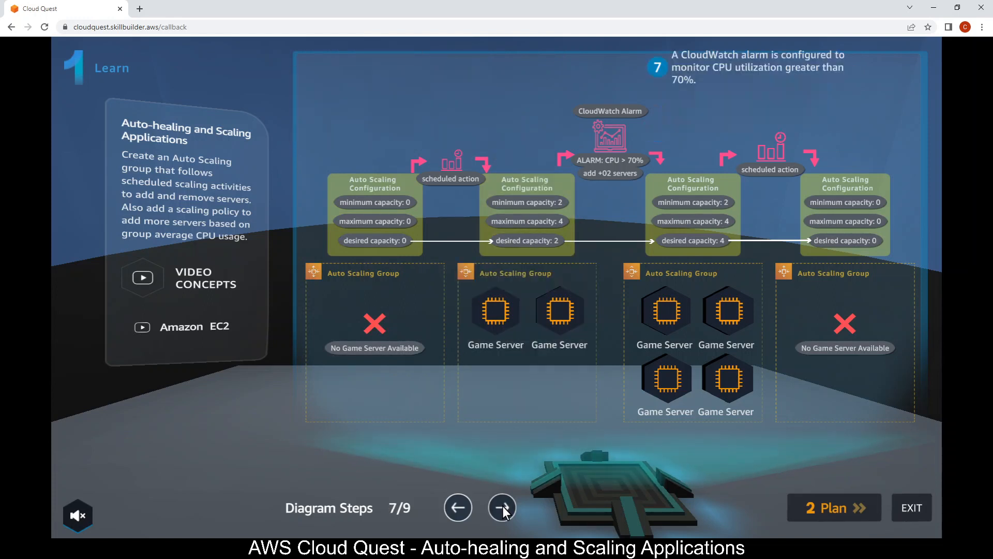
pyautogui.click(502, 507)
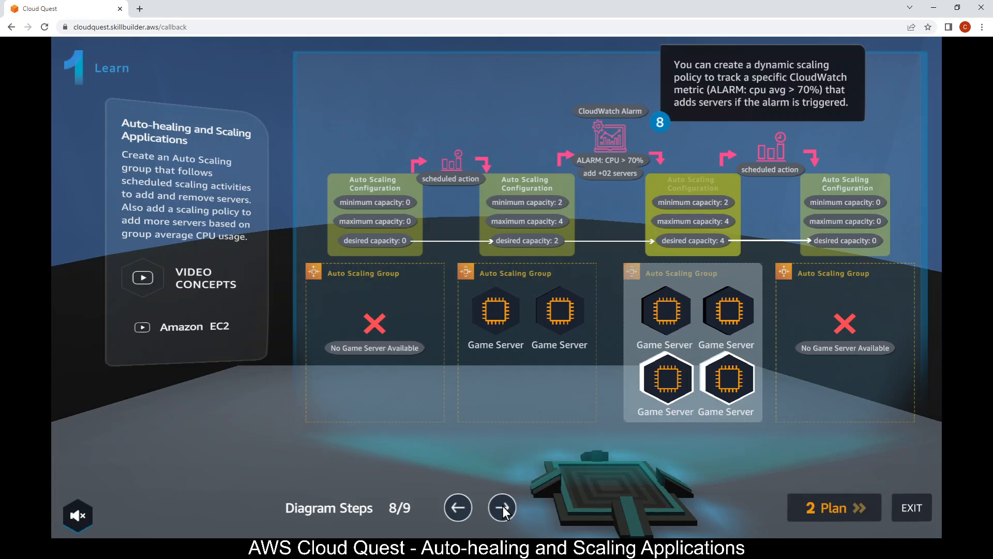
pyautogui.click(502, 507)
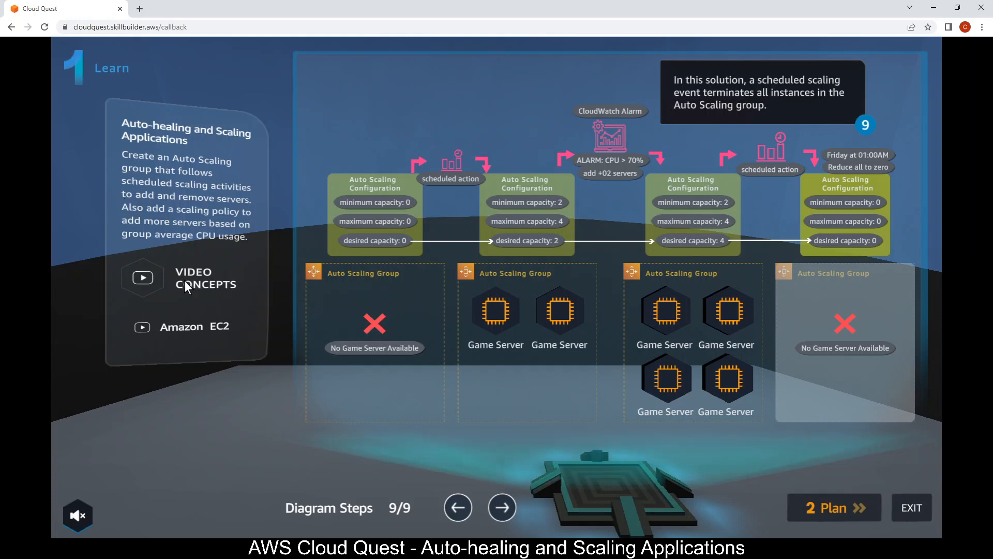
pyautogui.click(144, 281)
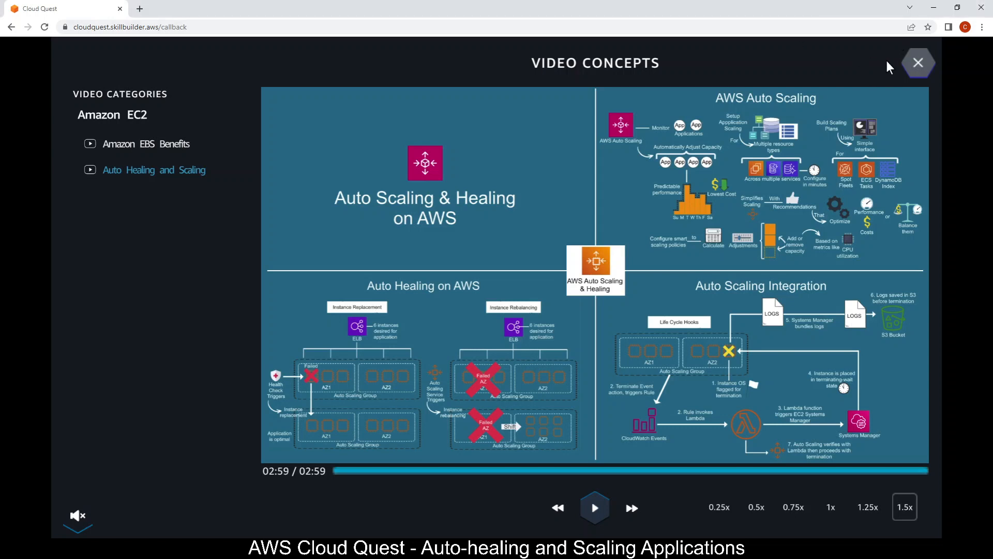
pyautogui.click(918, 63)
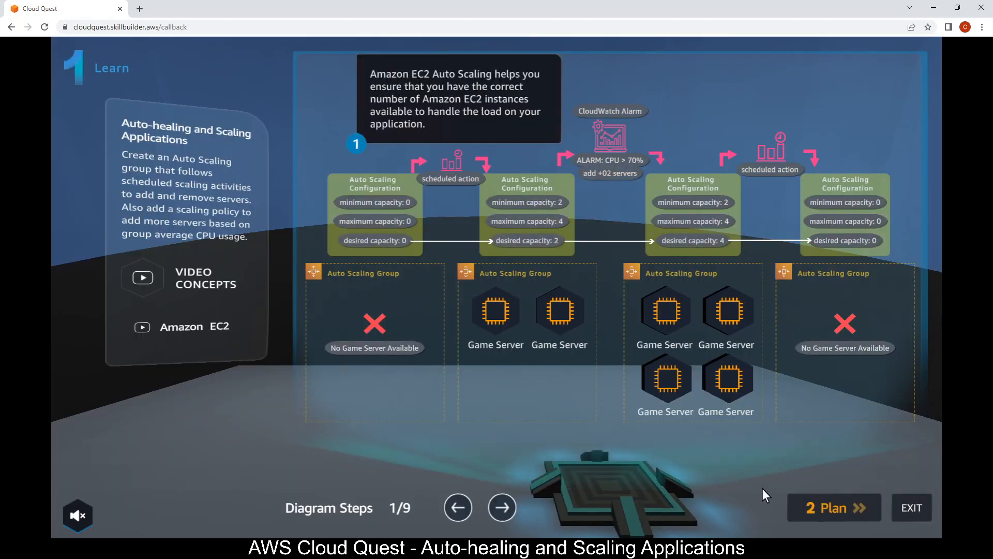
# - Proceed through the Plan stage with its lab goals to the Practice stage
pyautogui.click(827, 504)
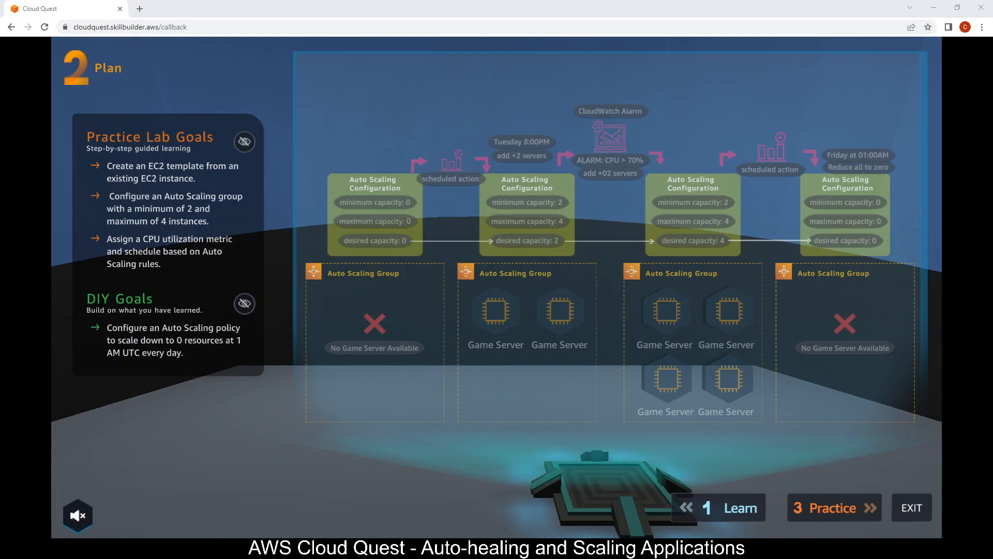
pyautogui.click(813, 479)
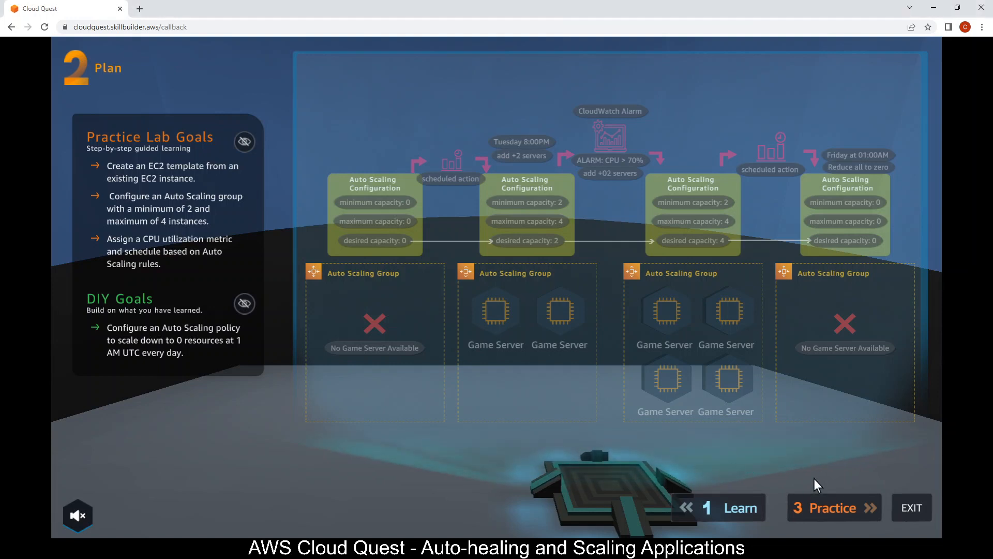
pyautogui.click(823, 510)
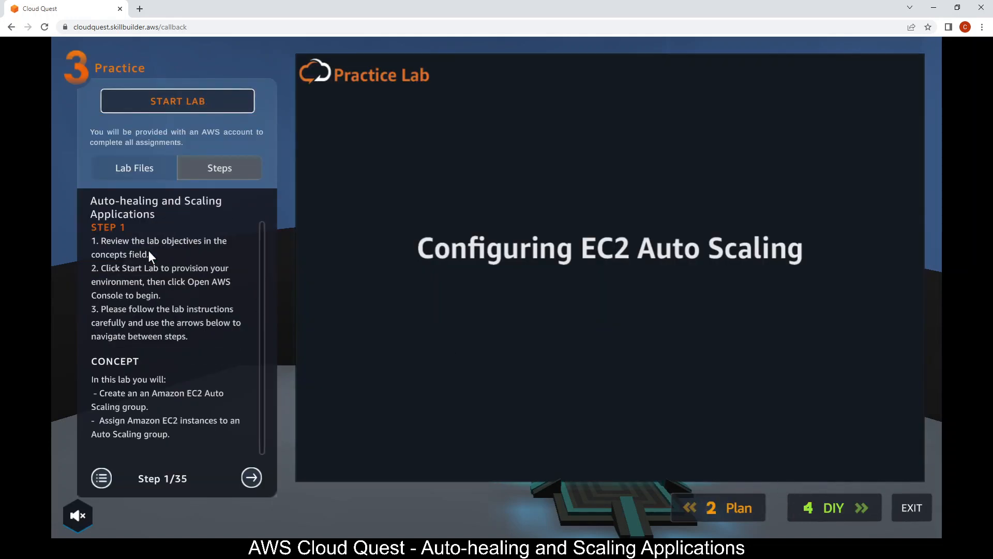
# - Start the practice lab and open its AWS Console
pyautogui.click(198, 92)
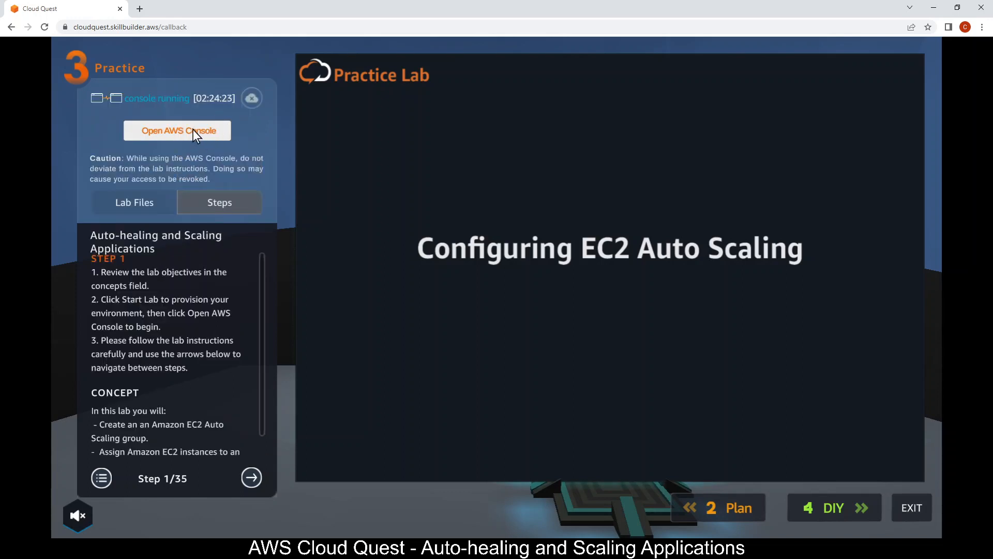
pyautogui.click(193, 129)
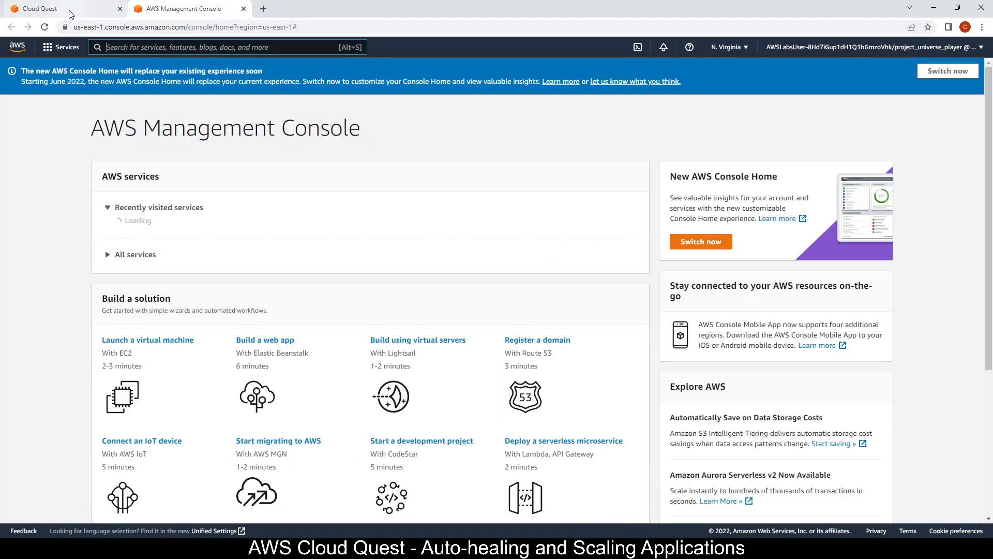
# - Advance the Cloud Quest lab instructions to step 2, and open the EC2 service in the AWS Console by searching for "ec2"
pyautogui.click(71, 12)
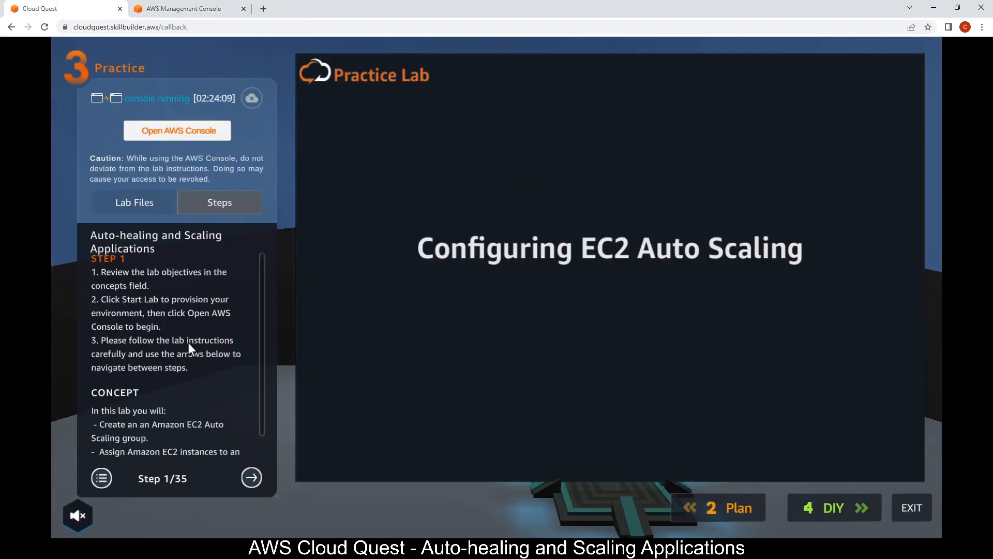
pyautogui.click(250, 476)
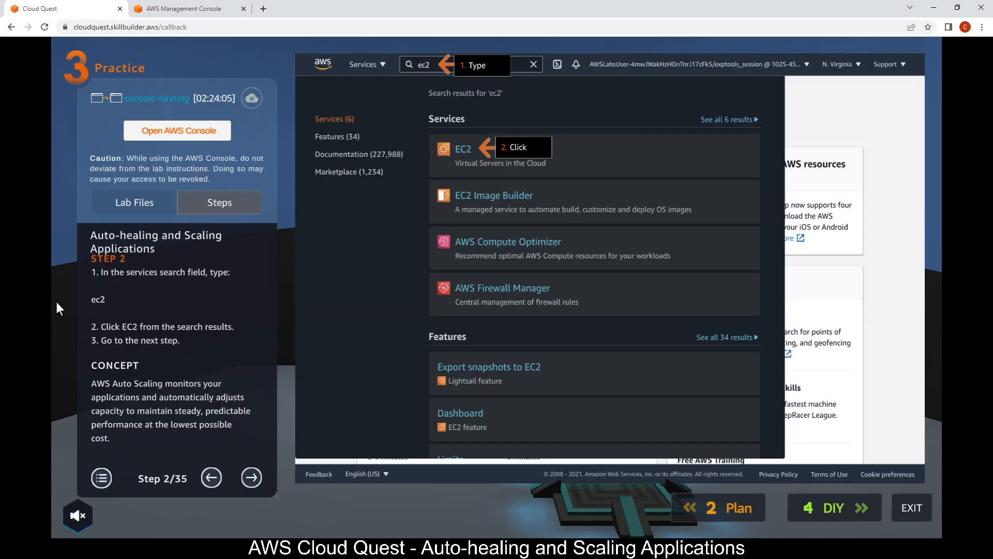
pyautogui.click(201, 9)
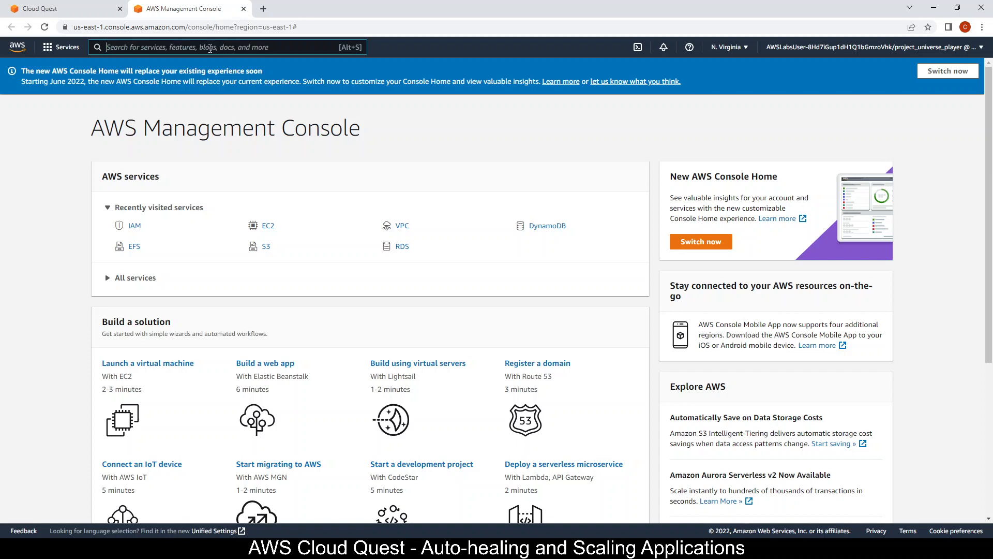
pyautogui.write('ec2')
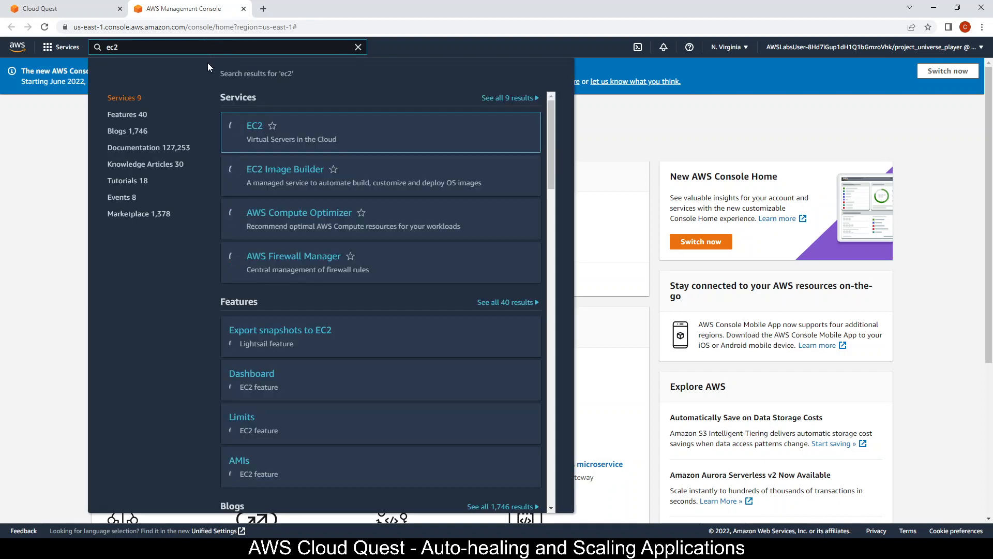
pyautogui.click(256, 126)
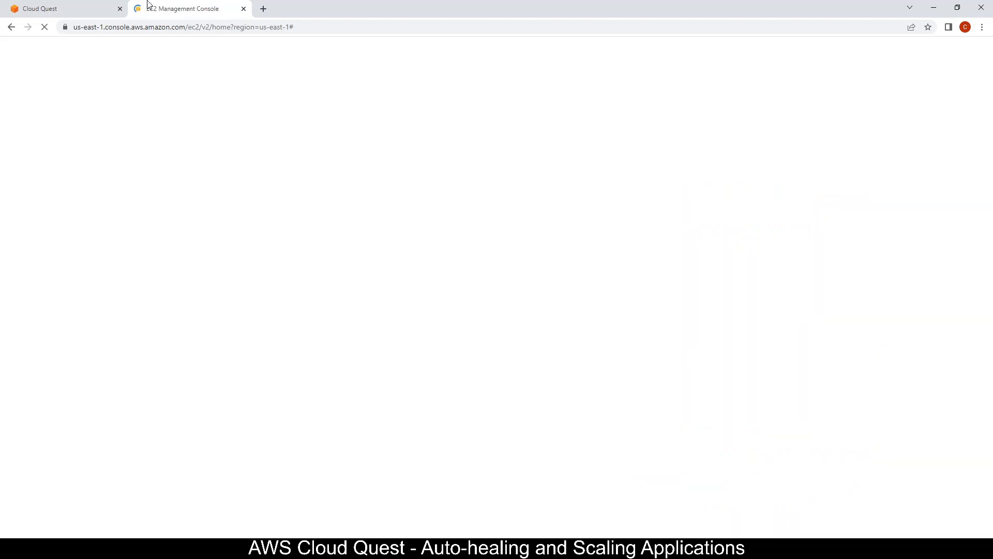
# - Advance the Cloud Quest lab instructions to step 3, and open the EC2 instances list in the AWS Console
pyautogui.click(93, 6)
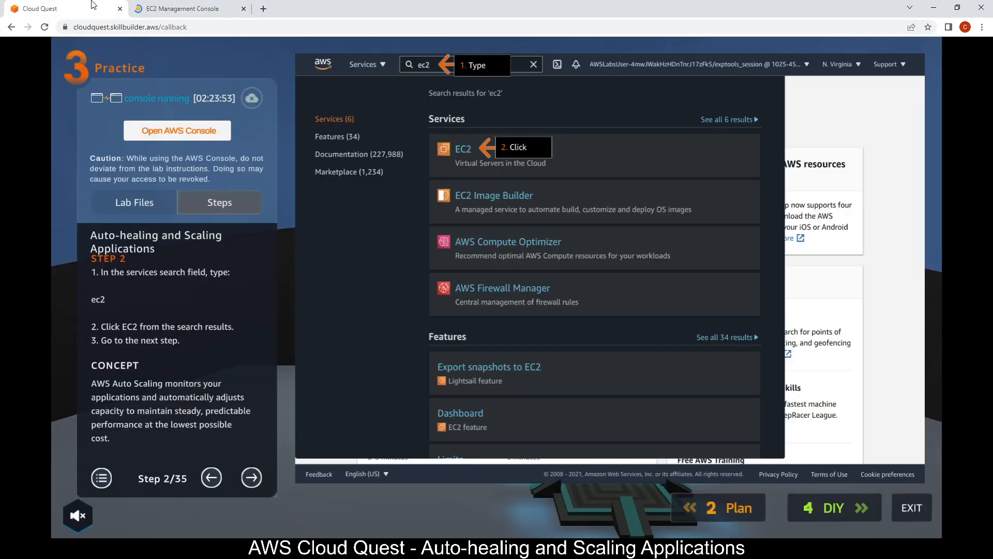
pyautogui.click(254, 481)
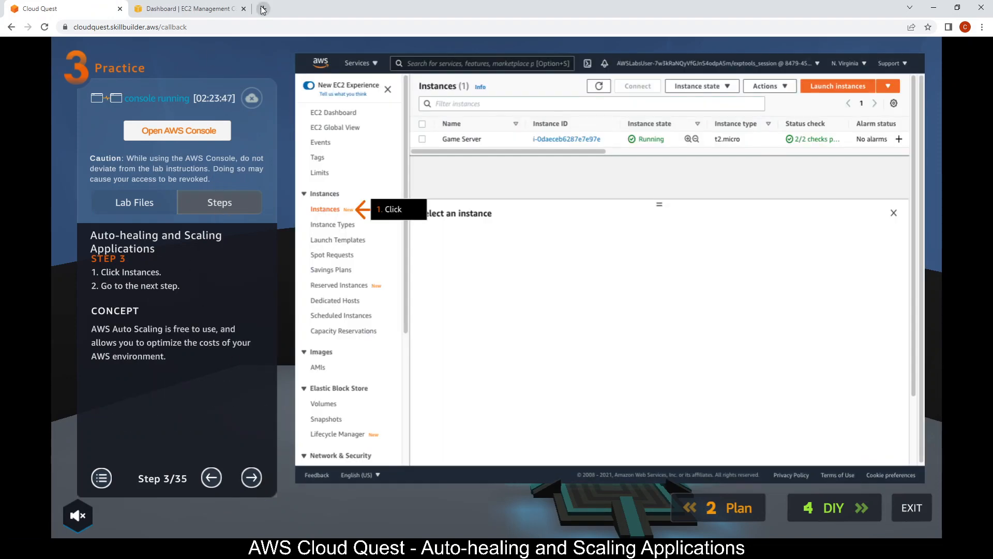
pyautogui.click(191, 10)
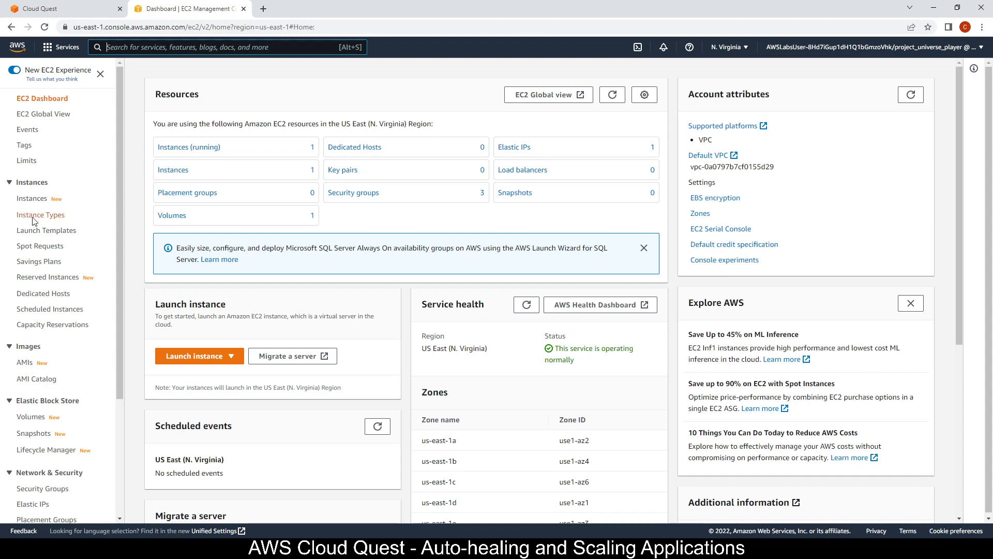
pyautogui.click(41, 203)
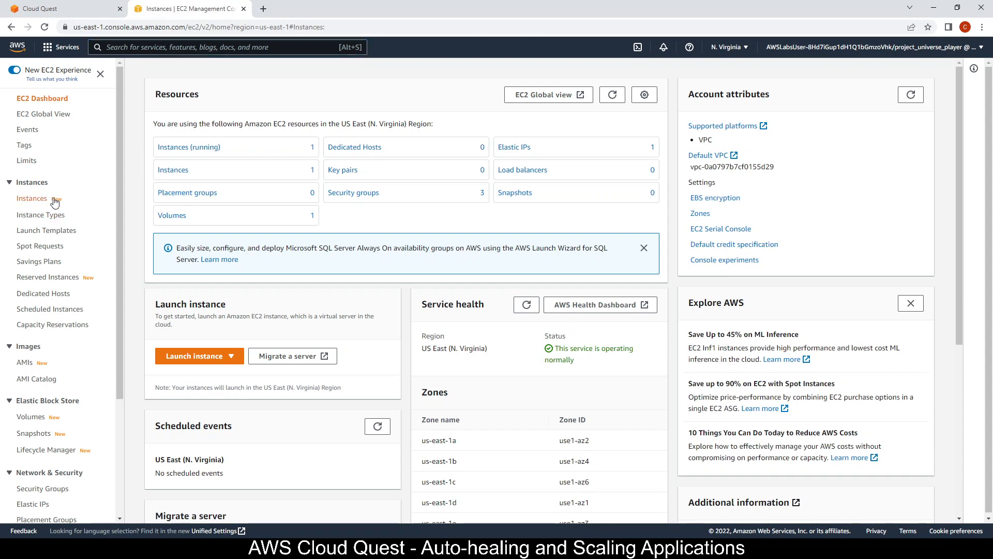
# - Advance the Cloud Quest lab instructions to step 4, and open the Game Server instance's details in the EC2 console
pyautogui.click(62, 9)
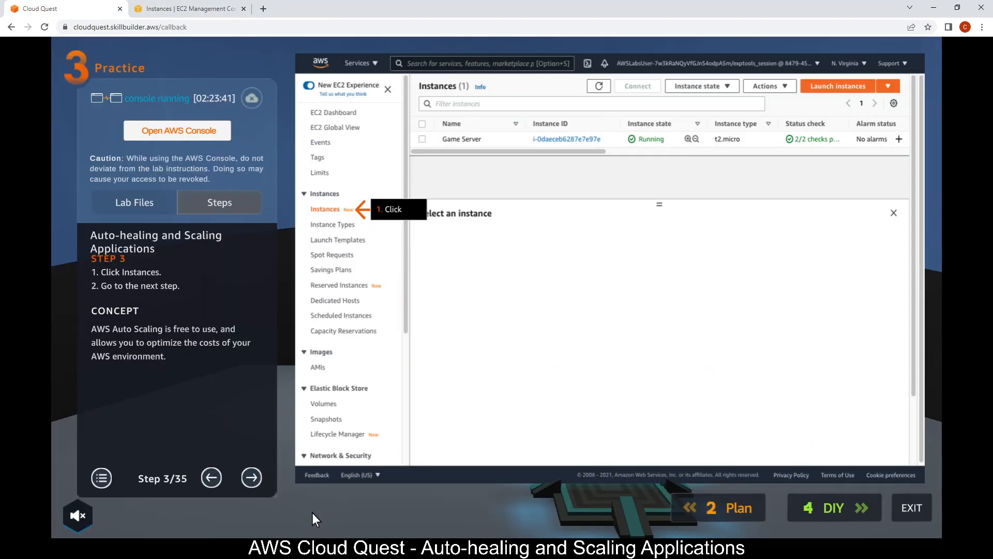
pyautogui.click(250, 475)
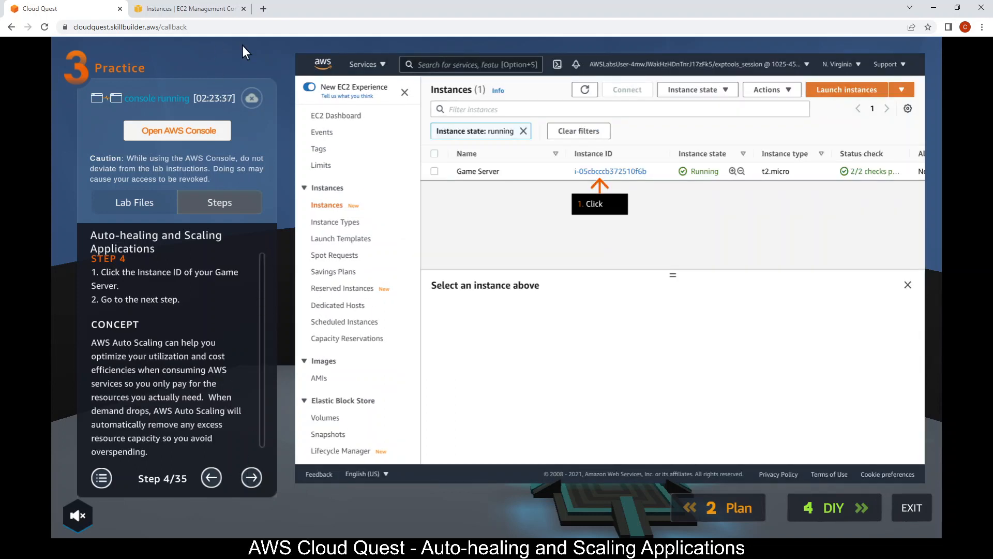
pyautogui.click(190, 7)
pyautogui.click(25, 6)
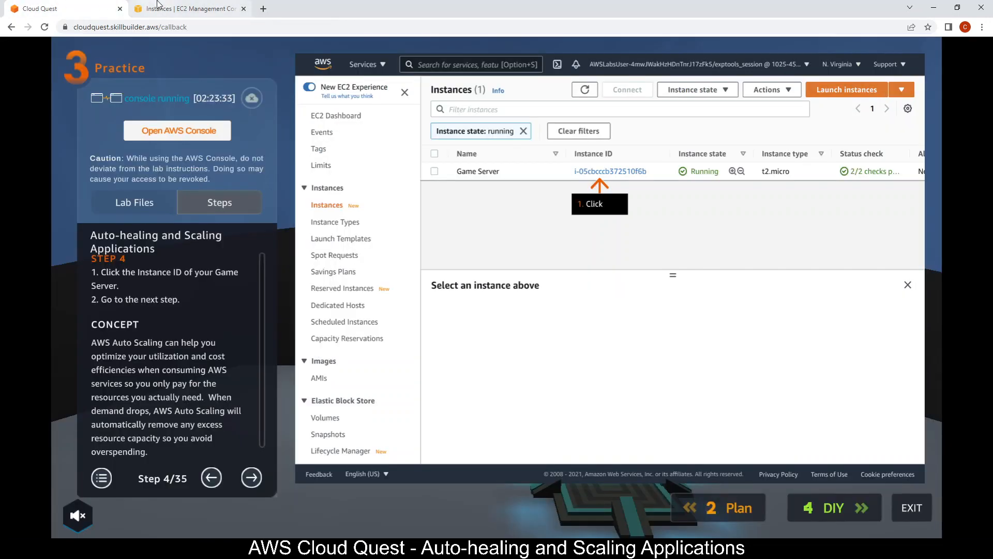
pyautogui.click(158, 6)
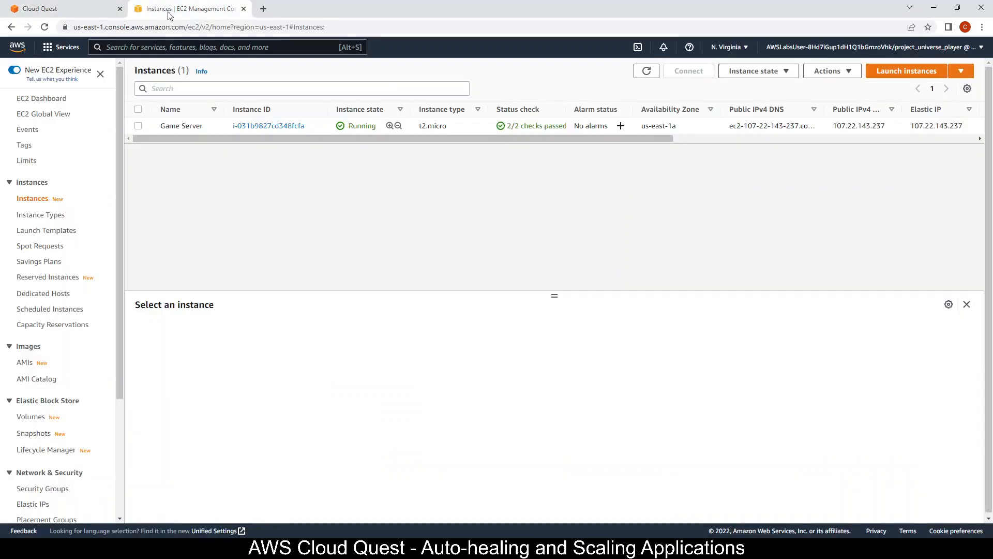
pyautogui.click(285, 128)
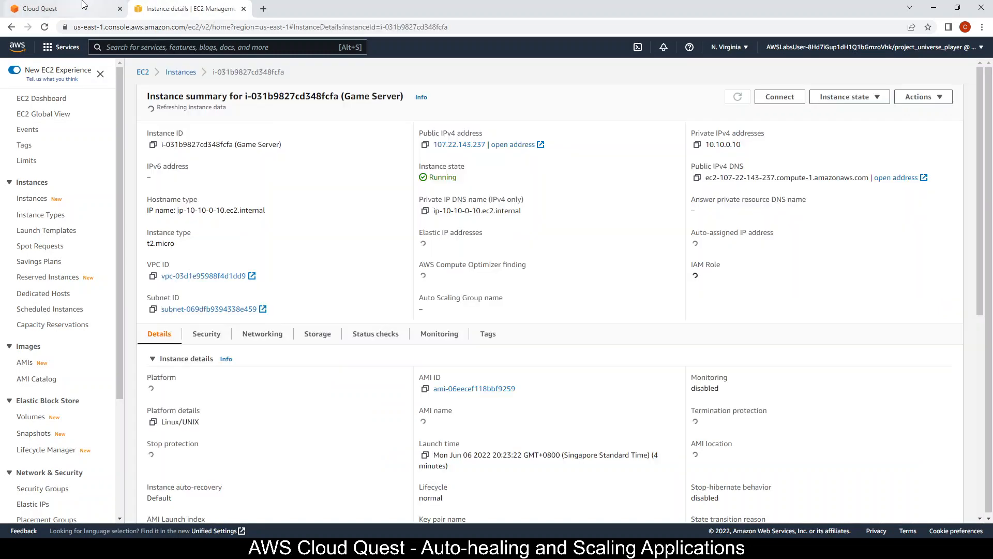
# - Advance the Cloud Quest lab instructions to step 5, and copy the Game Server's public IPv4 address in the EC2 console
pyautogui.click(74, 8)
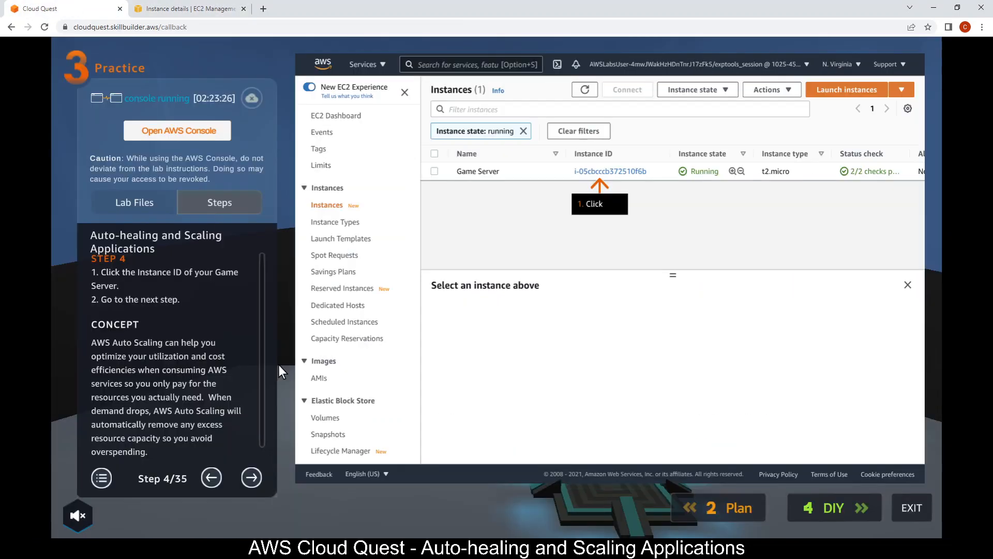
pyautogui.click(254, 480)
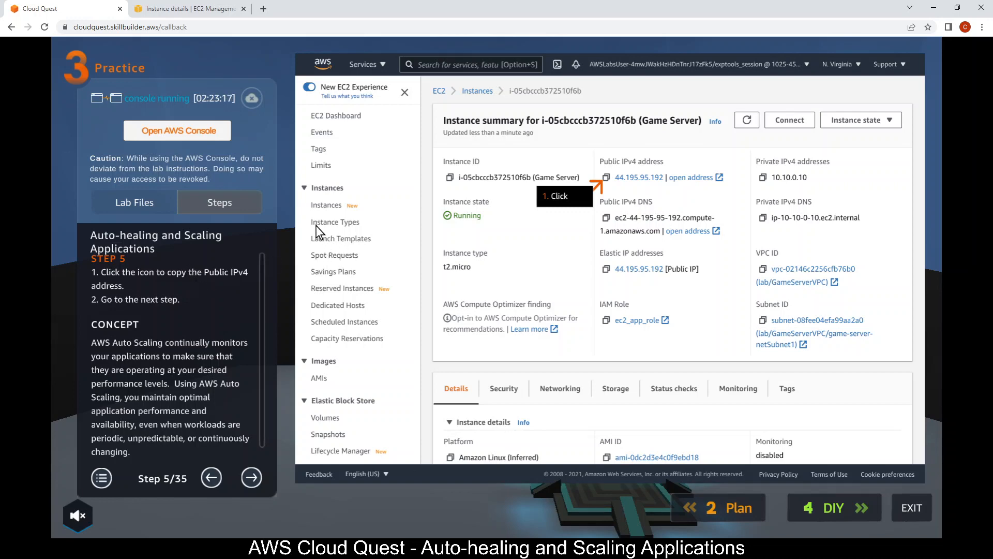
pyautogui.click(219, 8)
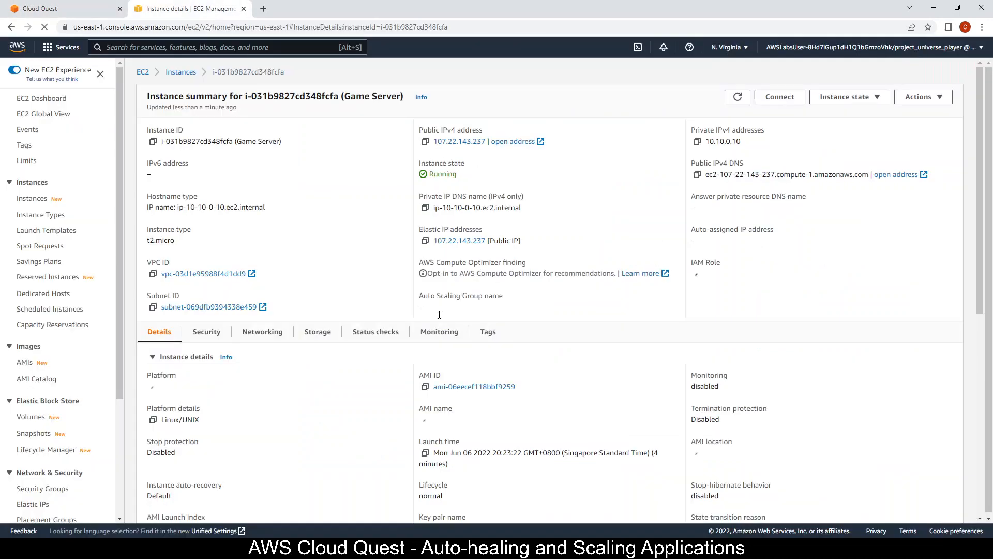
pyautogui.click(424, 142)
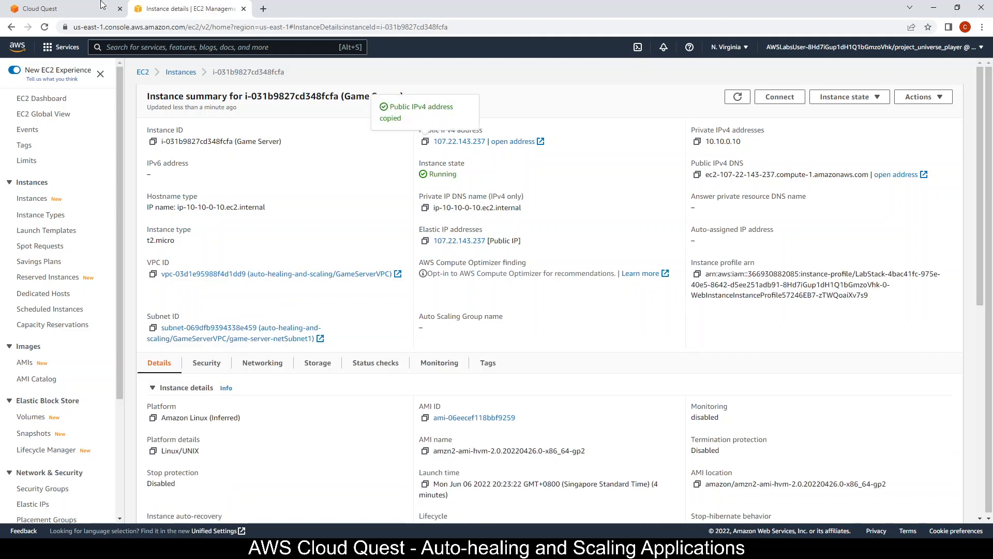
# - Load the Game Server's website at its public IPv4 address in a new browser tab, and advance the Cloud Quest lab instructions to step 7
pyautogui.click(41, 9)
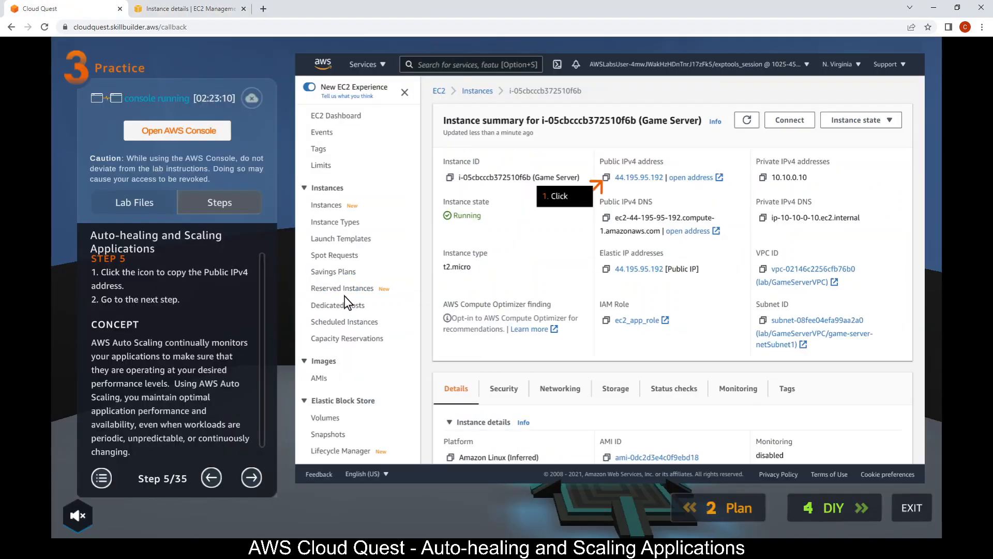
pyautogui.click(251, 477)
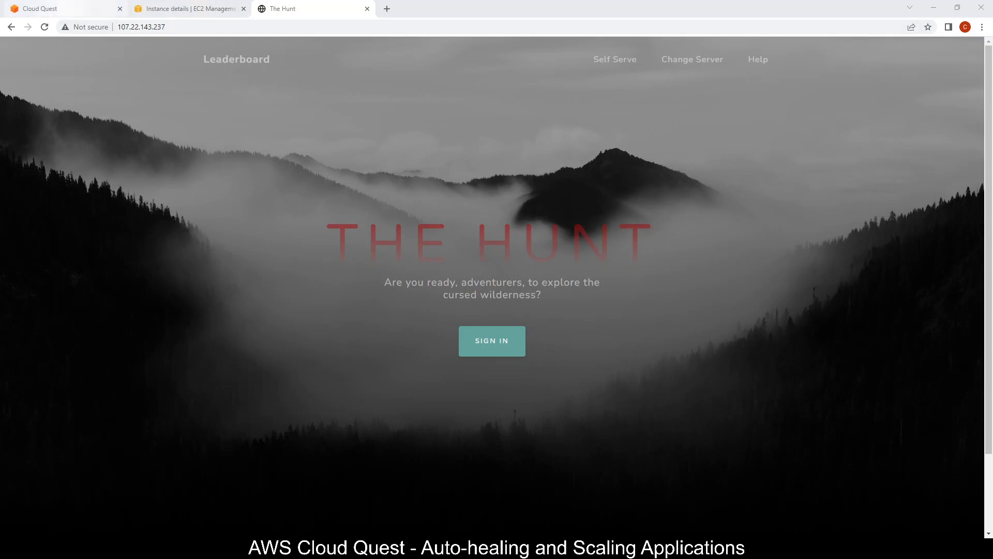
pyautogui.click(63, 11)
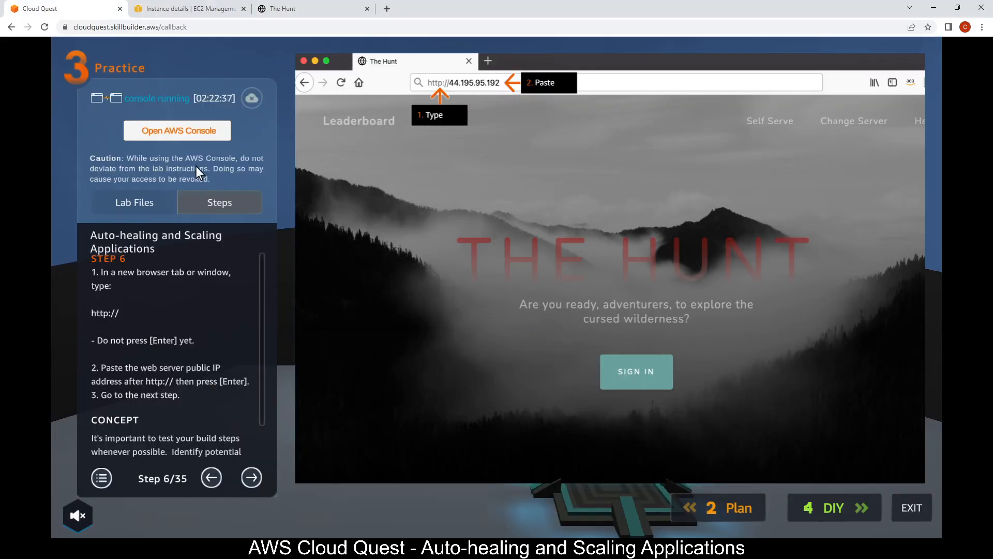
pyautogui.click(249, 476)
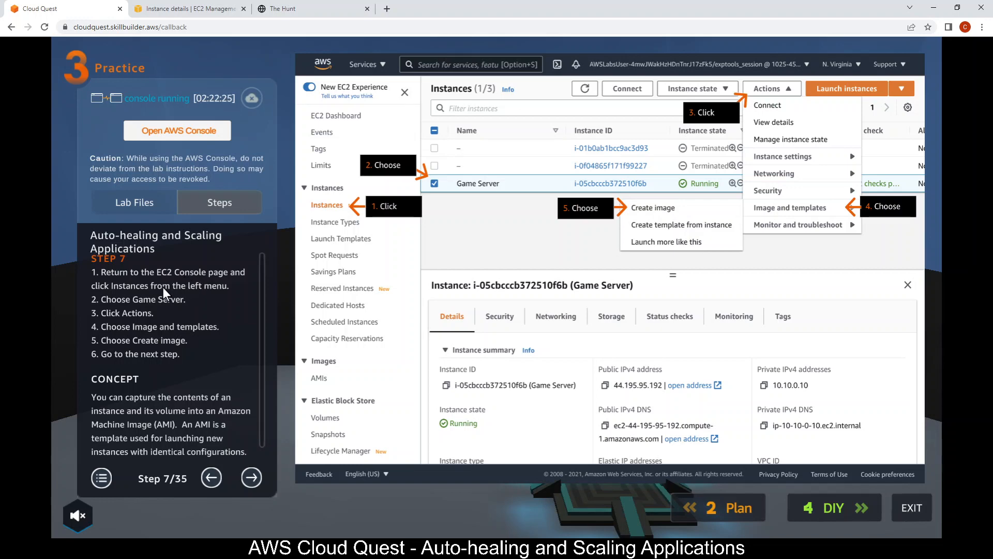
# - Return to the instances list in the EC2 console and select the Game Server instance
pyautogui.click(186, 9)
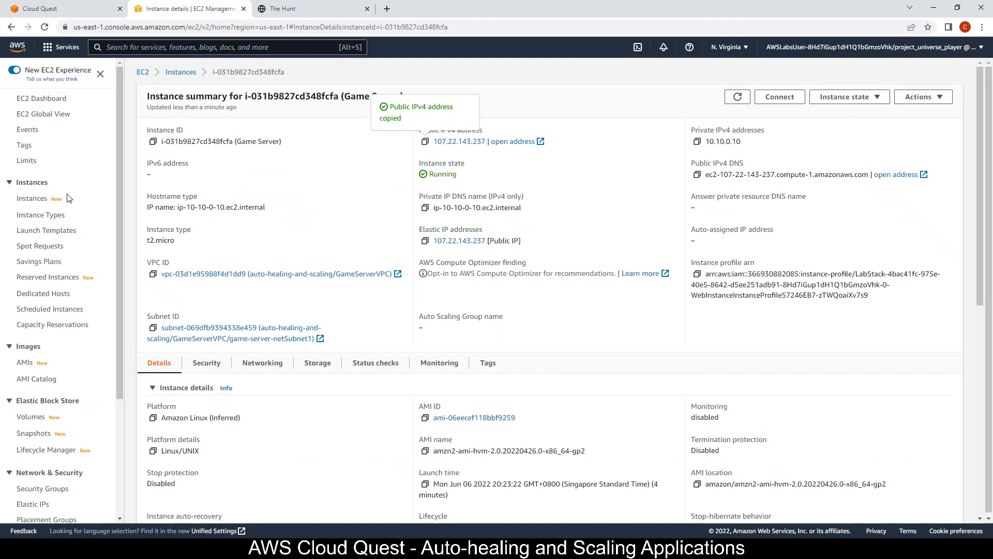
pyautogui.click(28, 201)
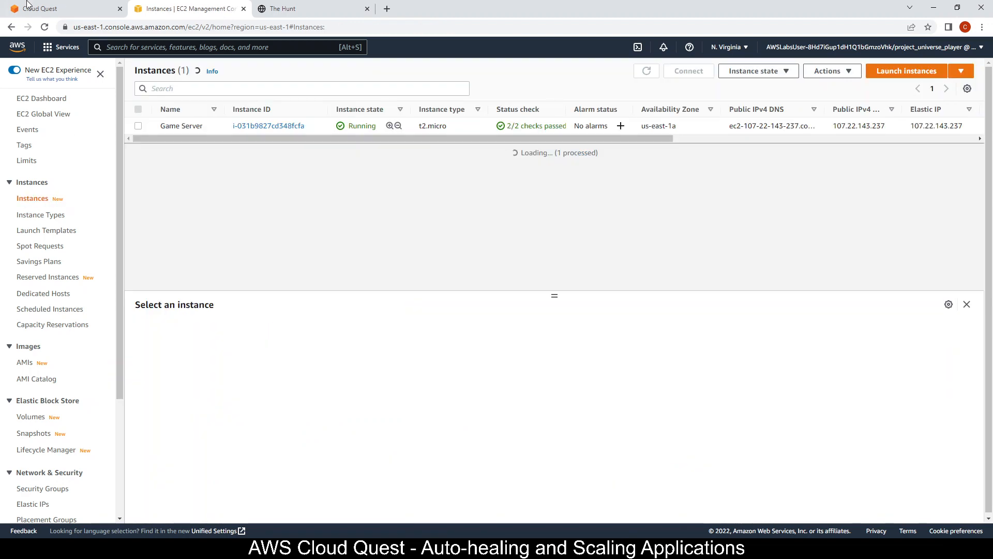
pyautogui.click(25, 9)
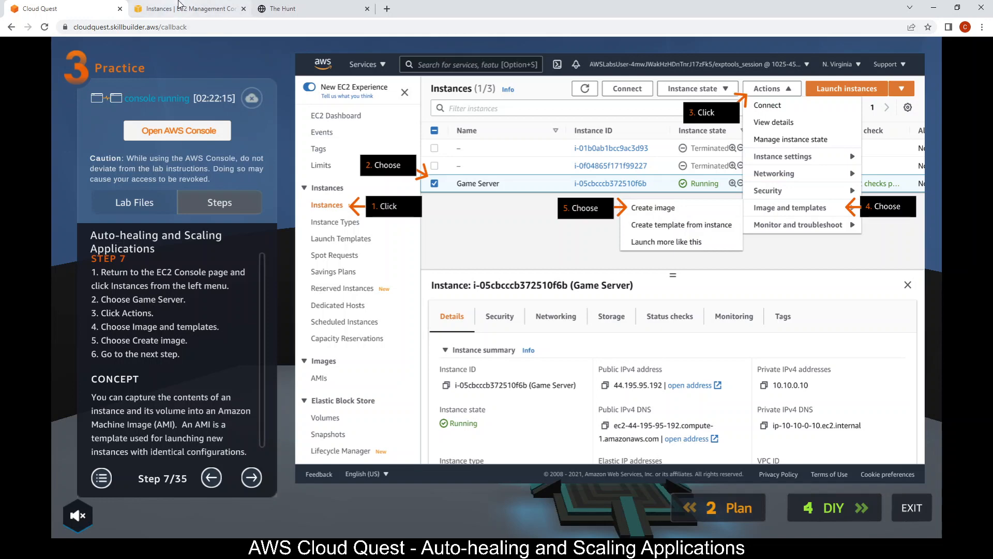
pyautogui.click(178, 8)
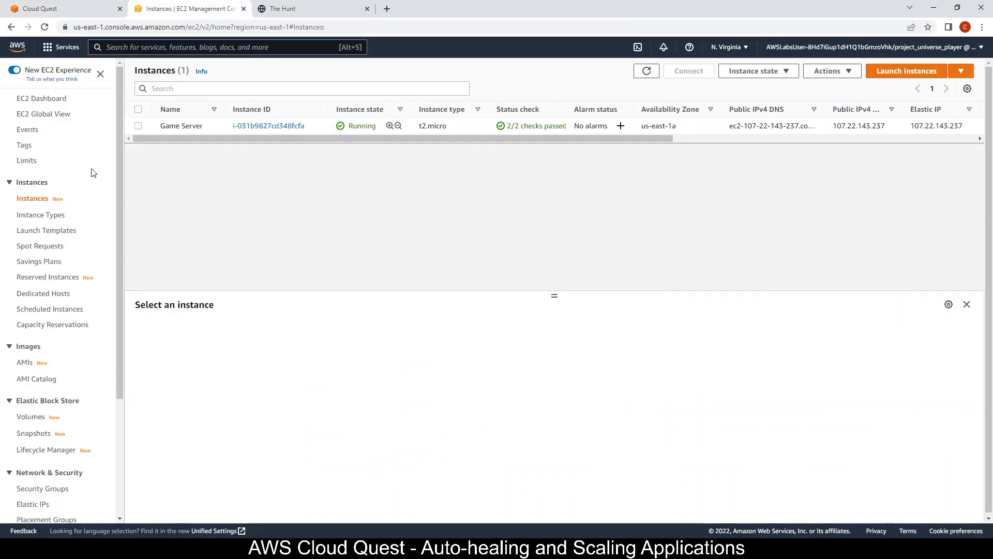
pyautogui.click(138, 126)
# - Check the remaining step 7 instructions in Cloud Quest, and start creating an image from the selected Game Server in the EC2 console
pyautogui.click(67, 9)
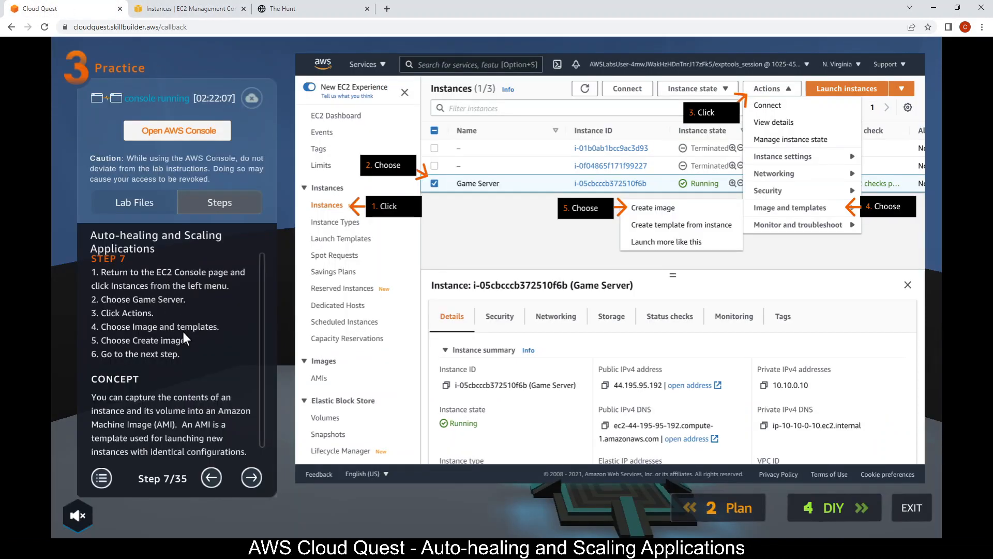
pyautogui.click(207, 10)
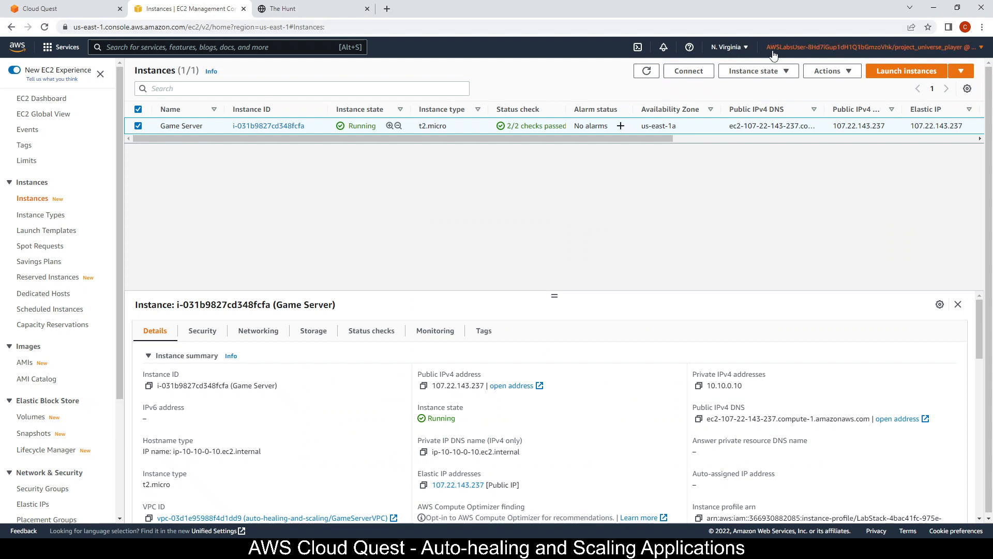
pyautogui.click(779, 73)
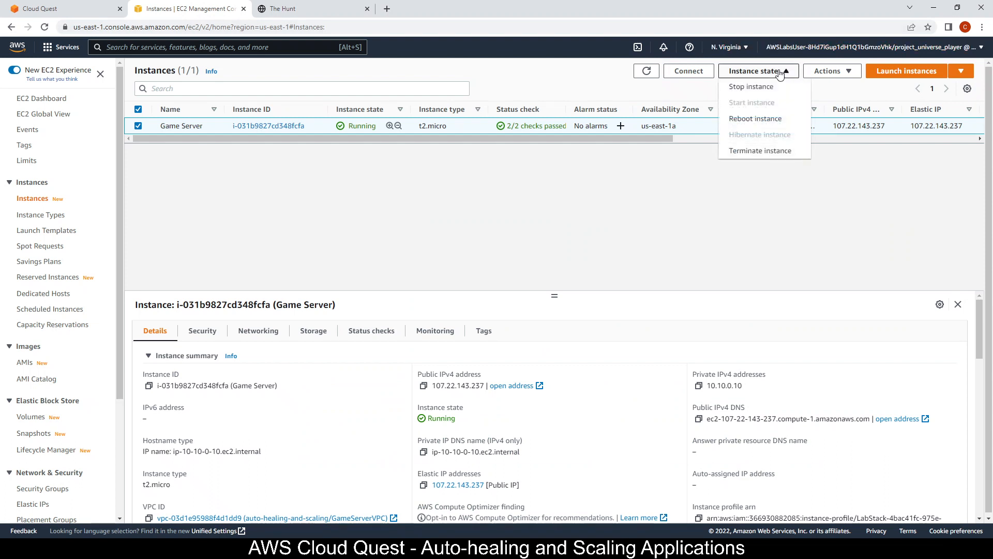
pyautogui.click(830, 70)
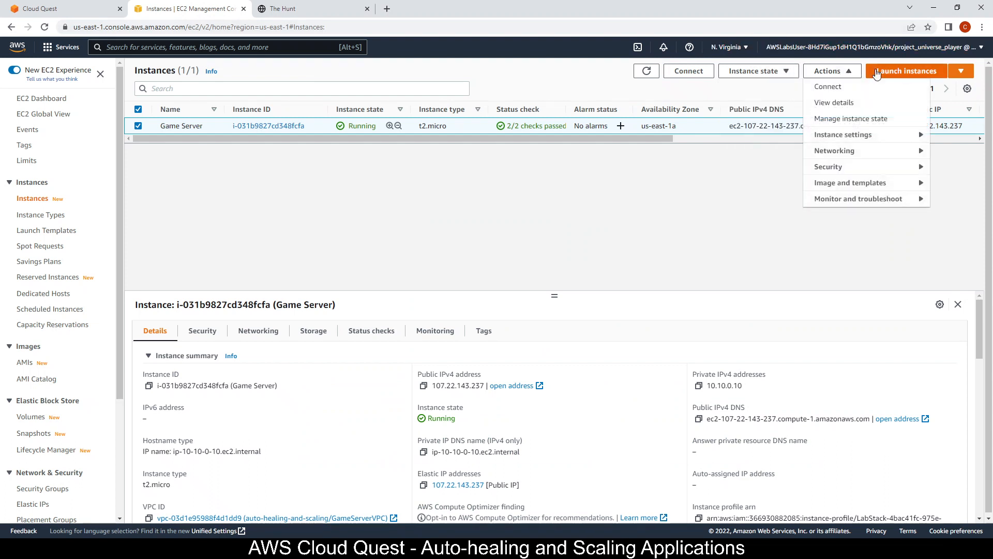
pyautogui.moveTo(850, 186)
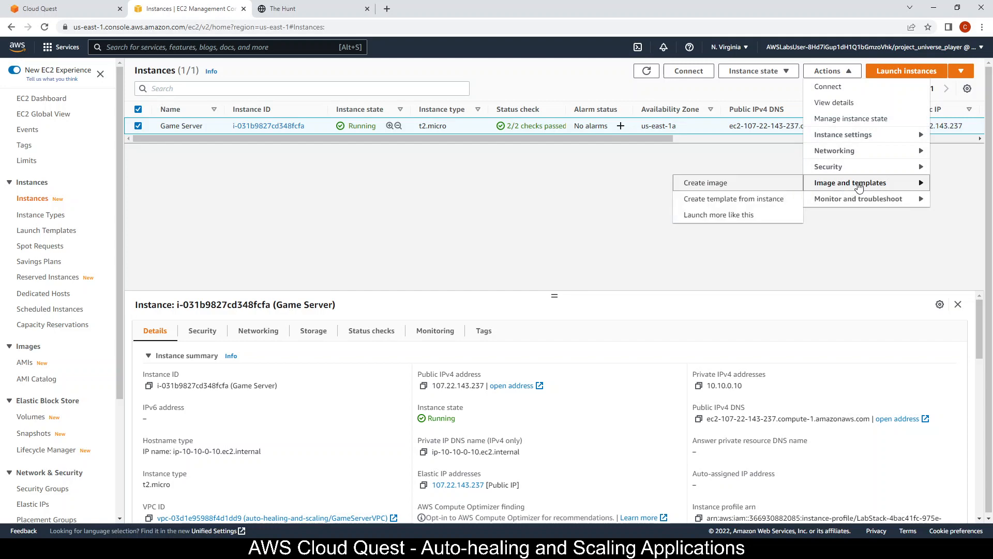
pyautogui.click(716, 183)
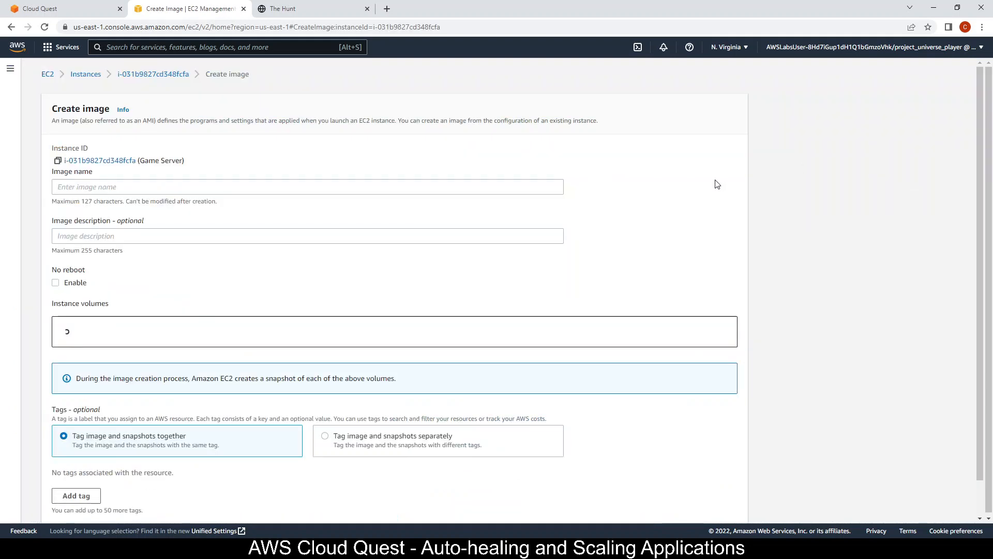
# - Advance the Cloud Quest lab instructions to step 8, and name the new image GameServer in the EC2 console
pyautogui.click(55, 5)
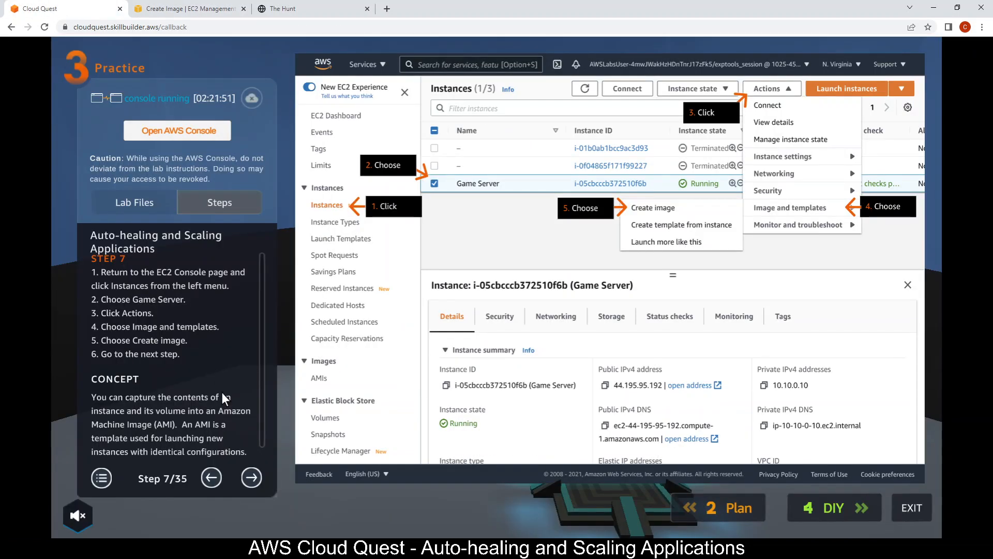
pyautogui.click(252, 477)
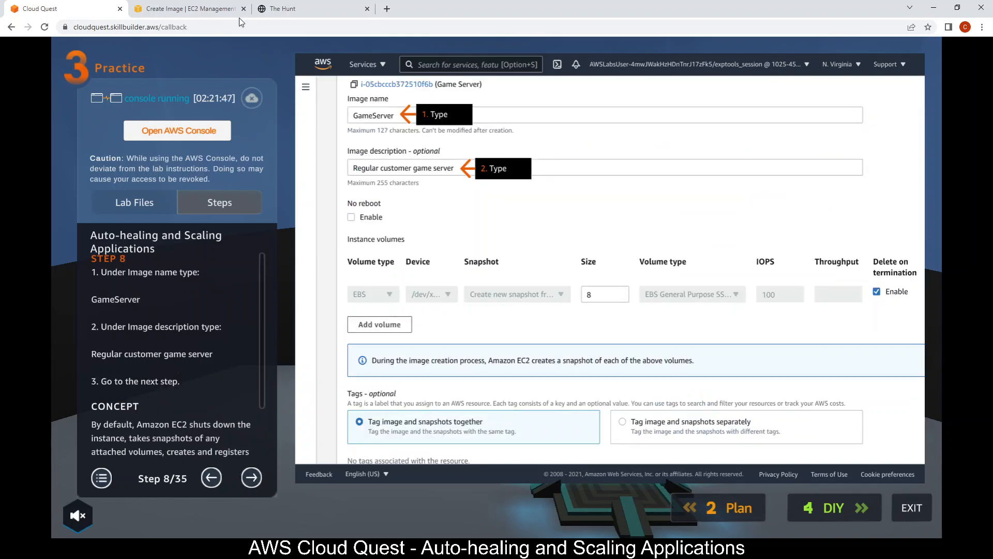
pyautogui.click(188, 9)
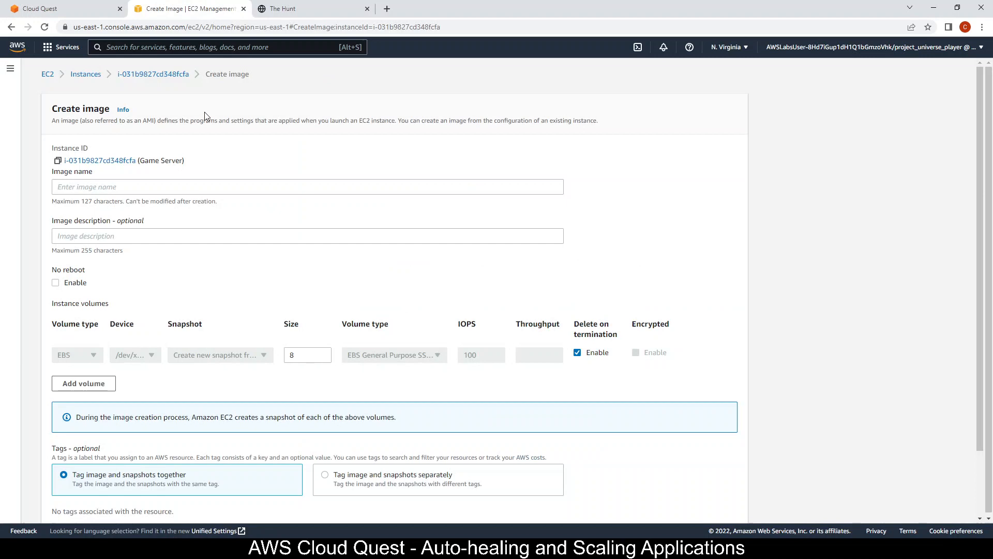
pyautogui.click(179, 192)
pyautogui.write('GameServer')
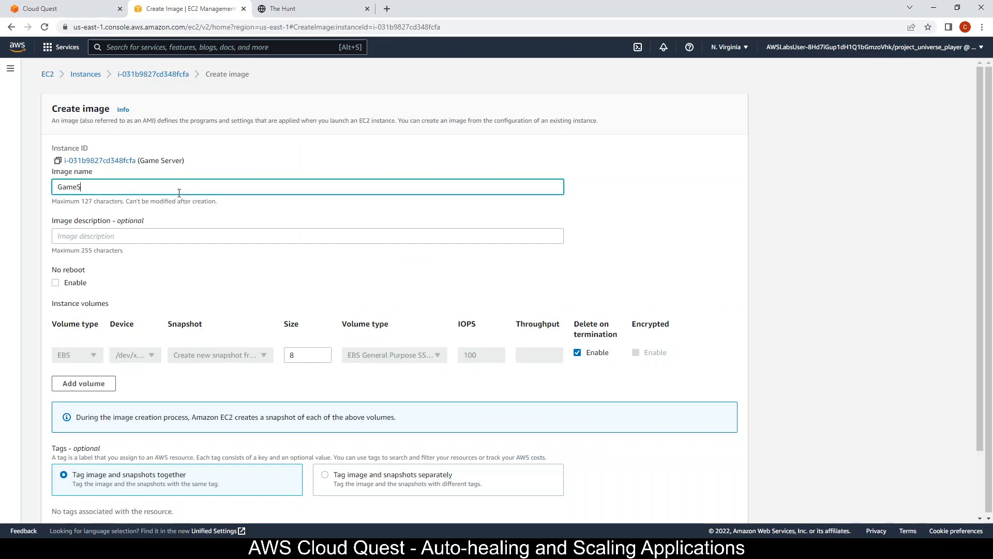
pyautogui.press('BackSpace')
pyautogui.press('BackSpace')
pyautogui.press('BackSpace')
pyautogui.press('BackSpace')
pyautogui.press('BackSpace')
pyautogui.write('E')
pyautogui.press('BackSpace')
pyautogui.write('erver')
# - Check the step 8 instructions in Cloud Quest, and enter "Regular customer game server" as the image description in the EC2 console
pyautogui.click(60, 10)
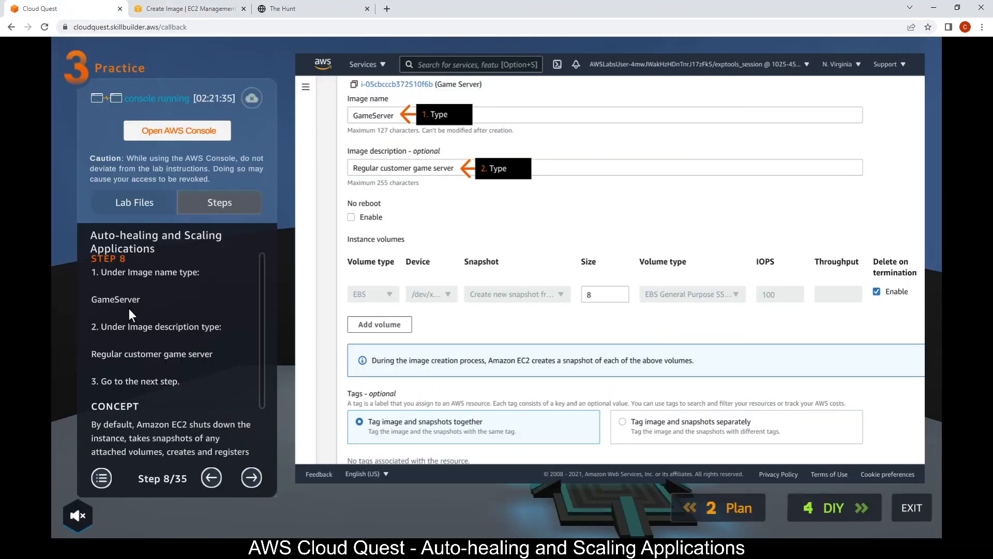
pyautogui.click(159, 10)
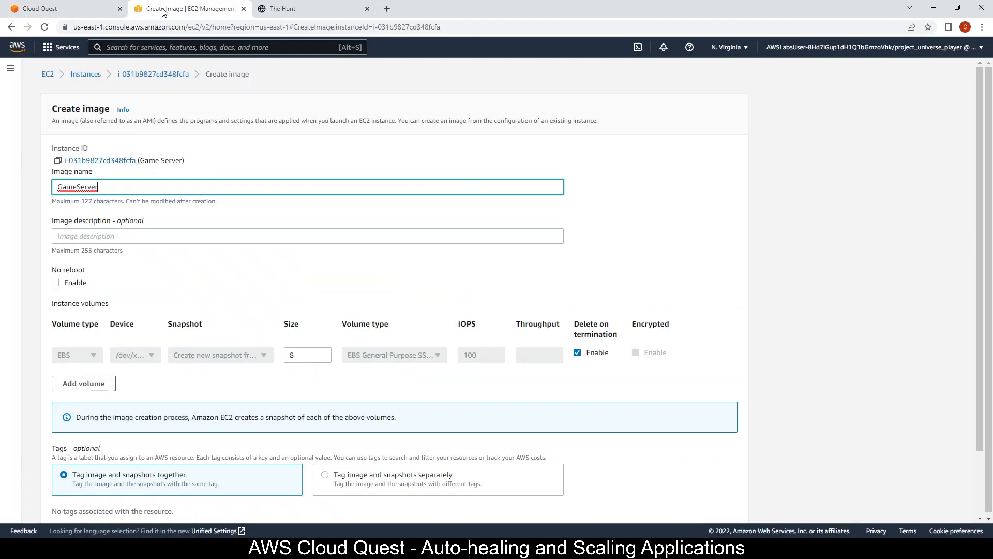
pyautogui.click(265, 233)
pyautogui.write('Re')
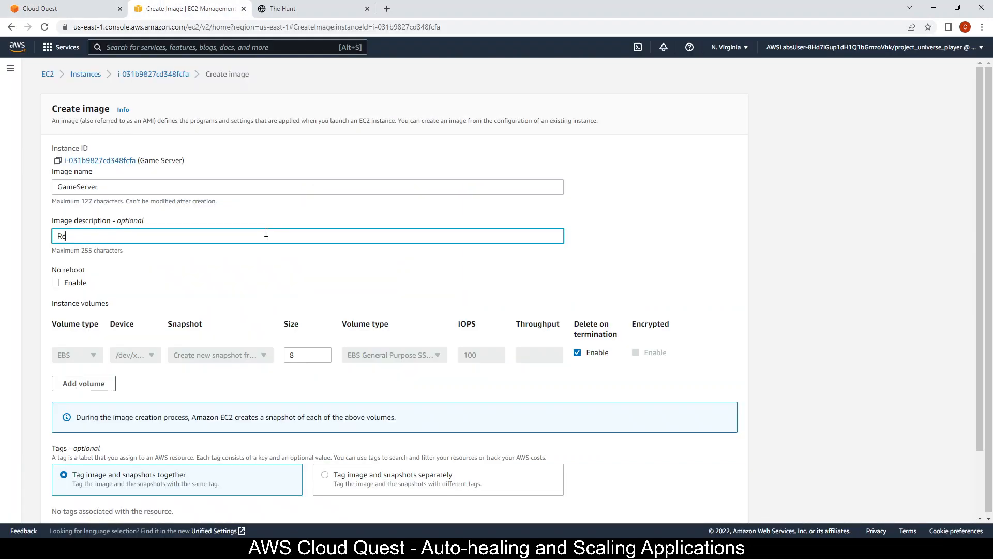
pyautogui.write('gular custome')
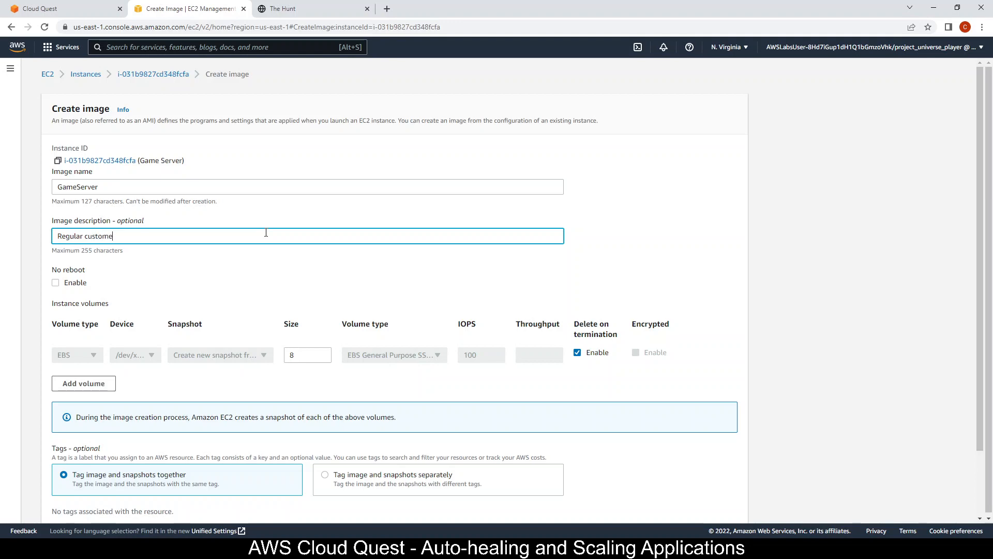
pyautogui.write('r games erver')
# - Advance the Cloud Quest lab instructions to step 9, and create the GameServer image in the EC2 console with image and snapshots tagged together
pyautogui.click(77, 11)
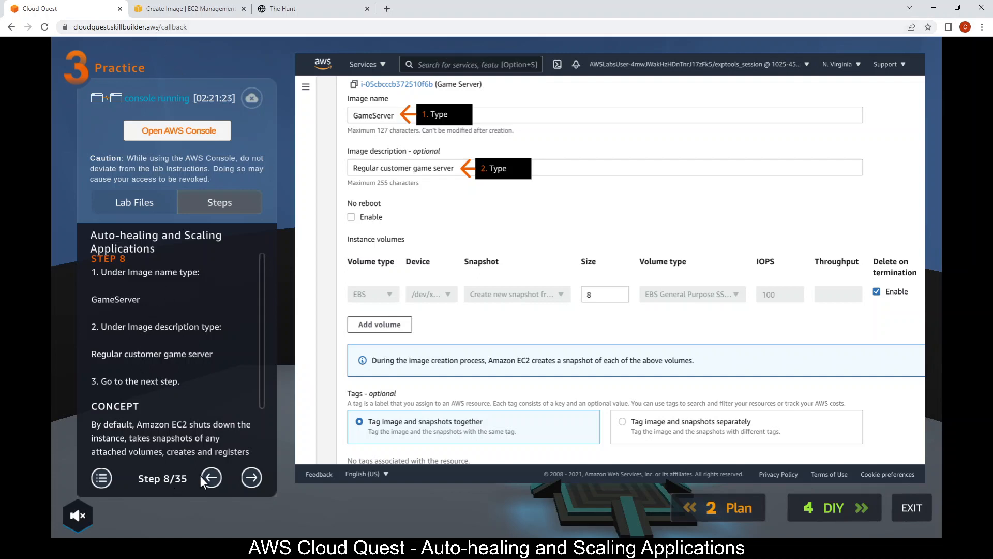
pyautogui.click(252, 477)
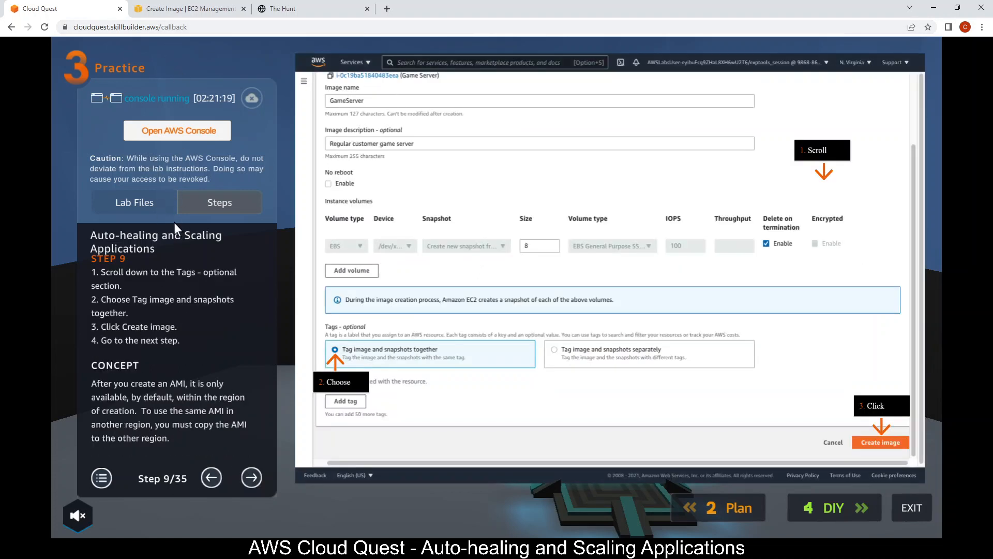
pyautogui.click(201, 13)
pyautogui.scroll(-3, 268, 235)
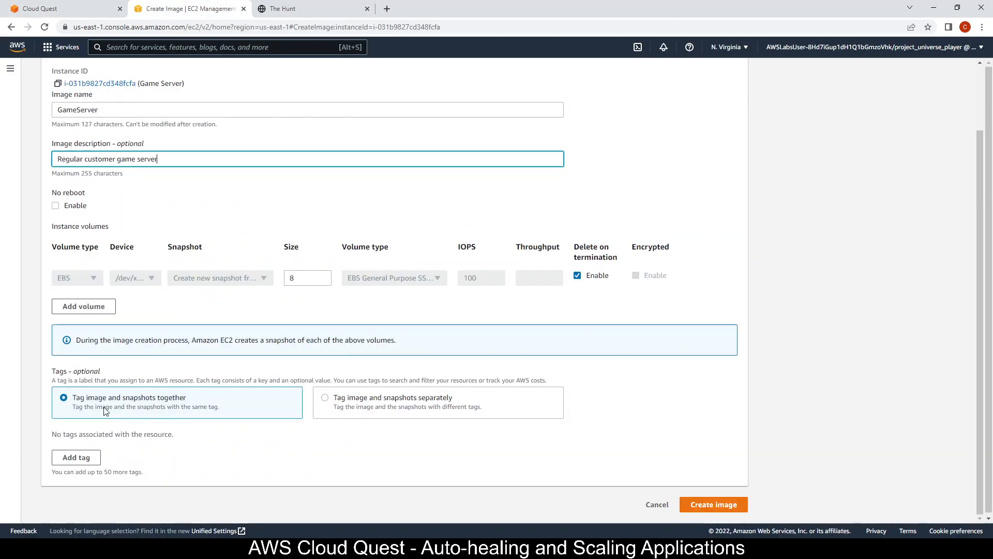
pyautogui.click(93, 9)
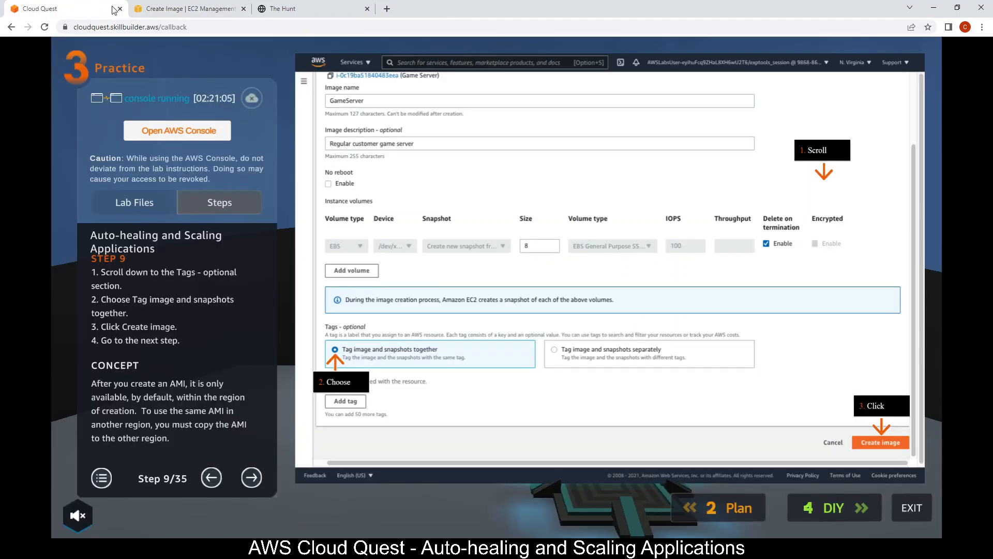
pyautogui.click(171, 9)
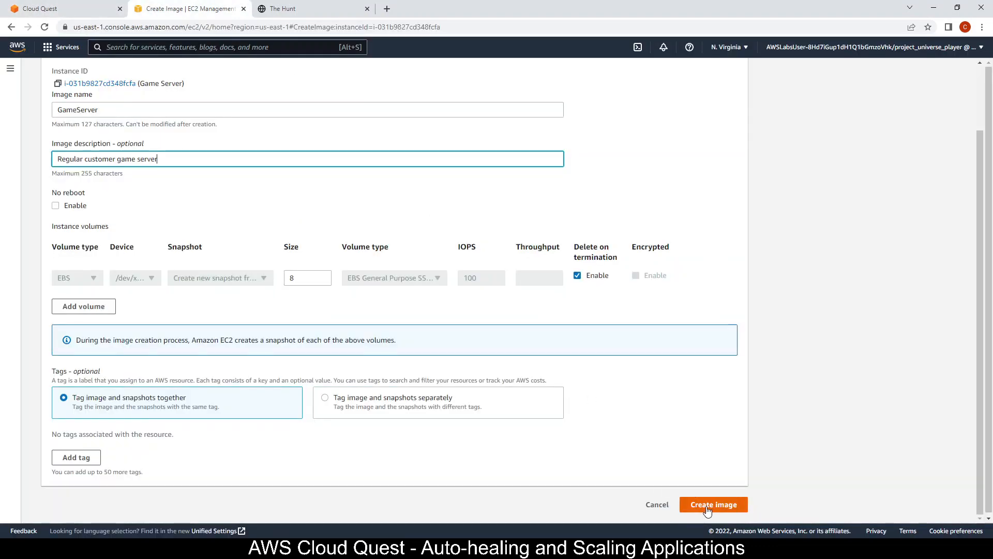
pyautogui.click(724, 505)
# - Advance the Cloud Quest lab instructions to step 10, and open the AMIs list in the EC2 console
pyautogui.click(40, 9)
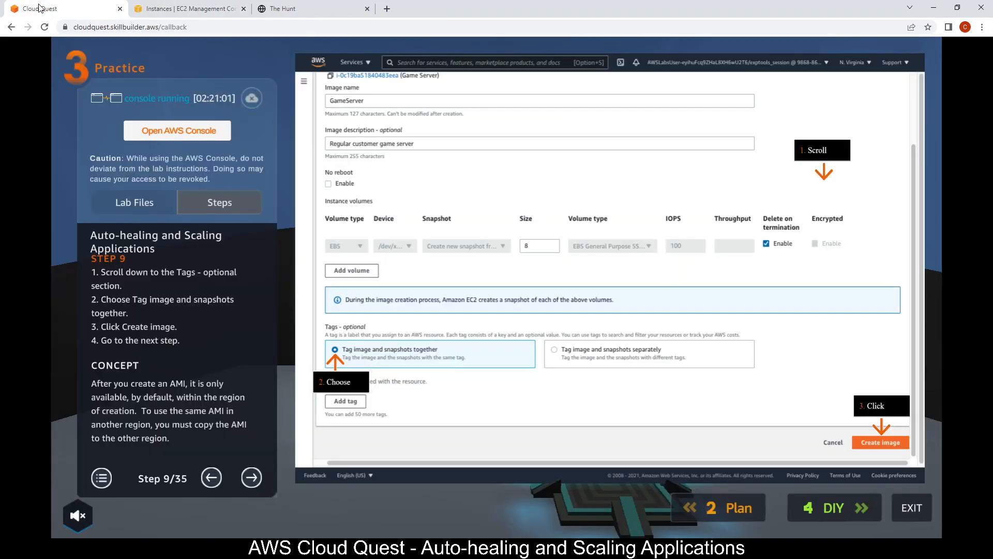
pyautogui.click(251, 477)
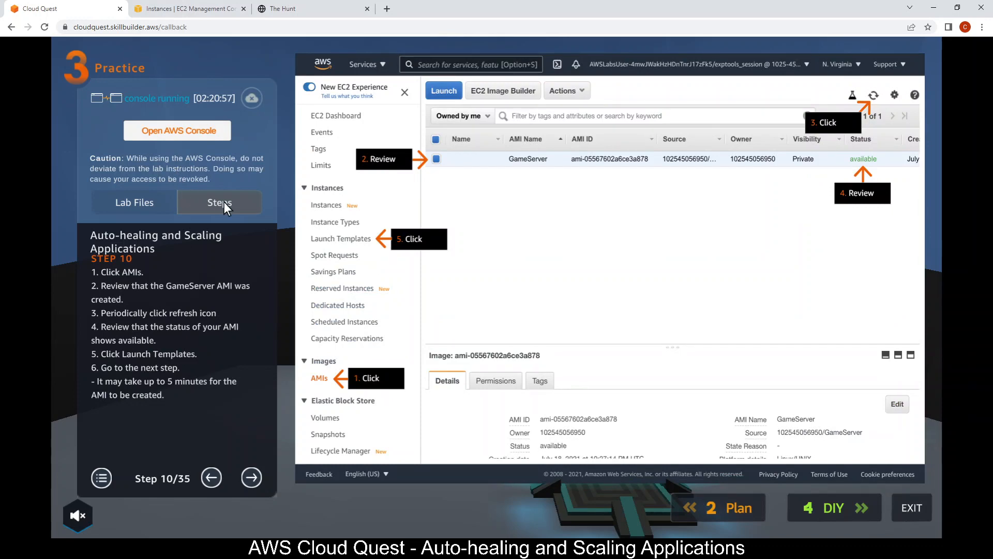
pyautogui.click(185, 9)
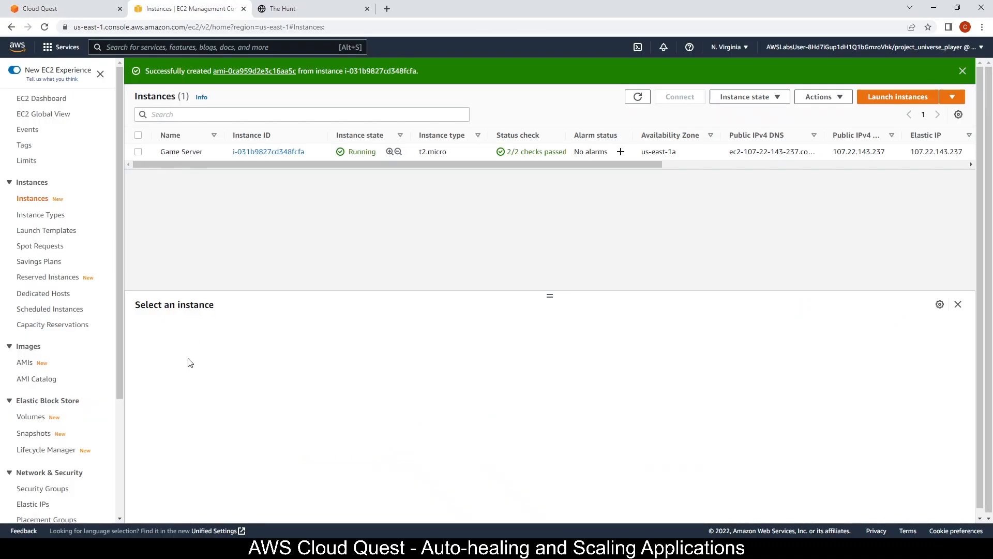
pyautogui.click(24, 363)
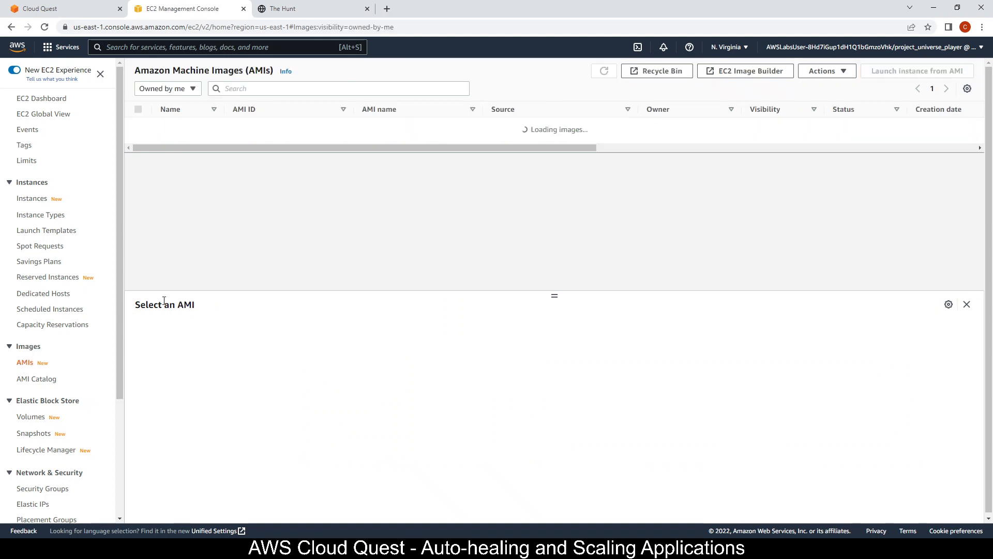
# - Refresh the AMIs list and check the GameServer image's status against the step 10 instructions in Cloud Quest
pyautogui.click(28, 9)
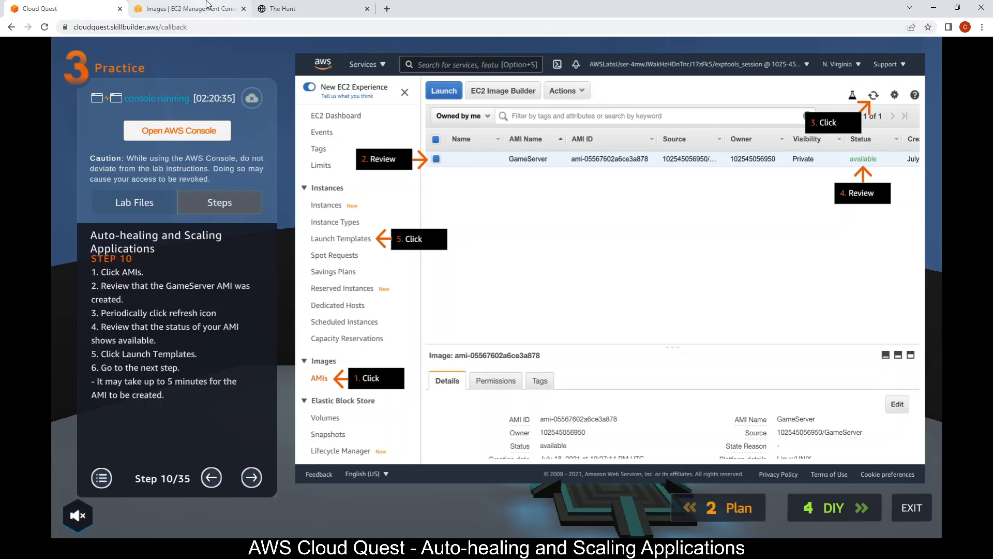
pyautogui.click(176, 12)
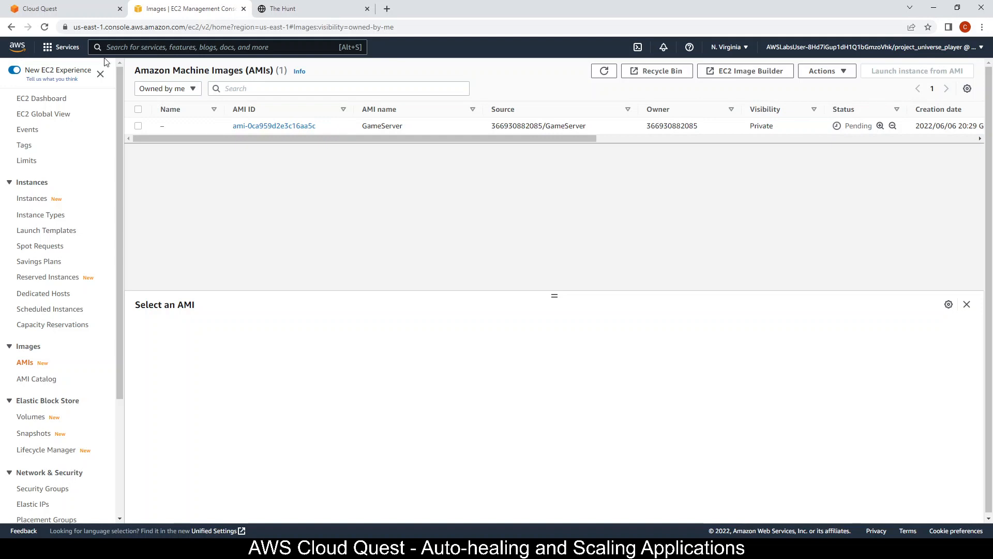
pyautogui.click(600, 72)
pyautogui.click(70, 8)
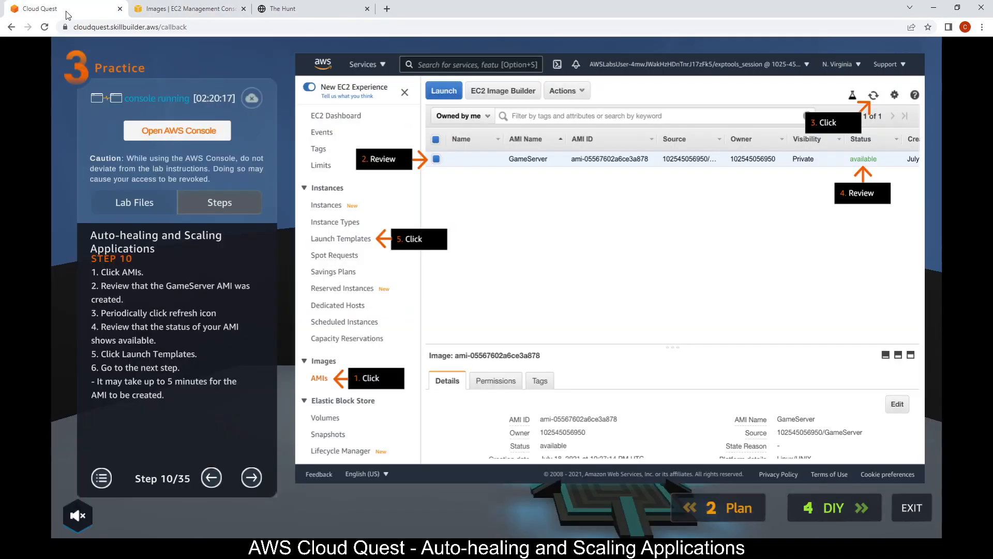
pyautogui.click(185, 11)
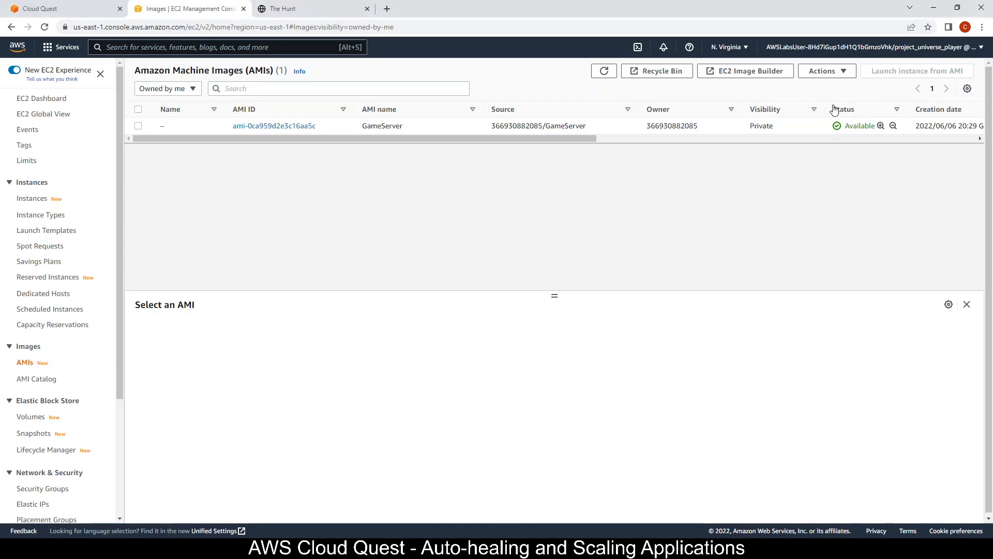
# - Review the remaining step 10 instructions in Cloud Quest, and open the Launch Templates page in the EC2 console
pyautogui.click(51, 9)
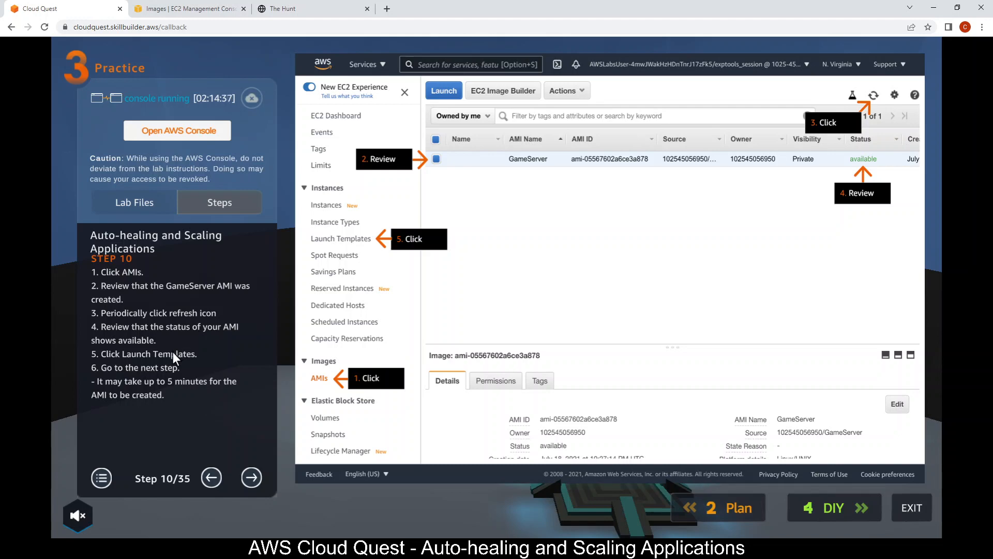
pyautogui.click(187, 8)
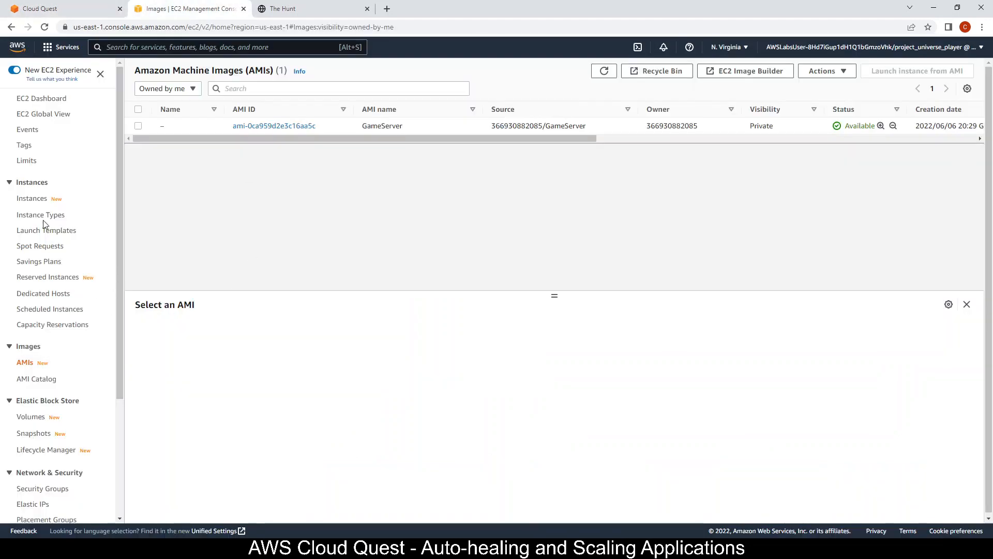
pyautogui.click(65, 236)
# - Advance the Cloud Quest lab instructions to step 11, and start creating a launch template in the EC2 console
pyautogui.click(76, 10)
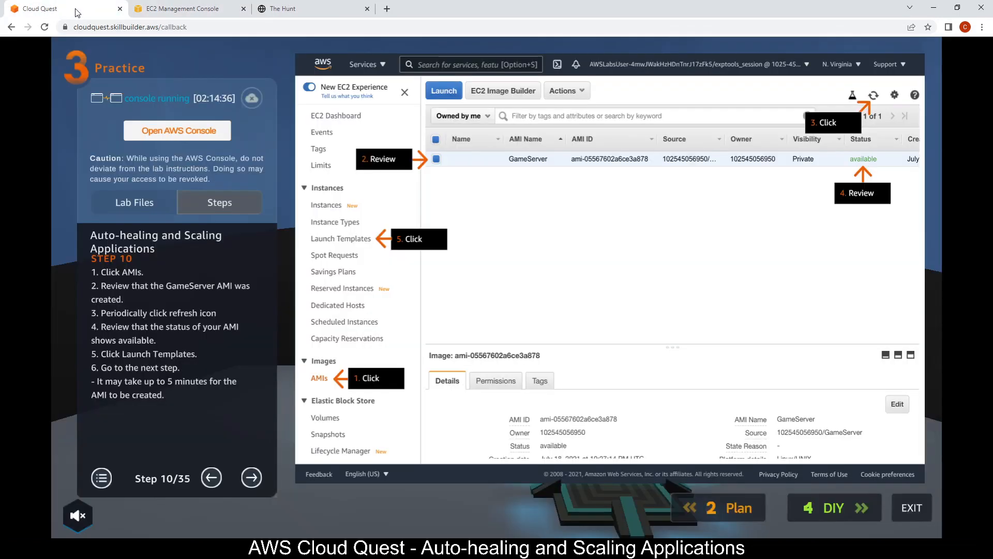
pyautogui.click(251, 477)
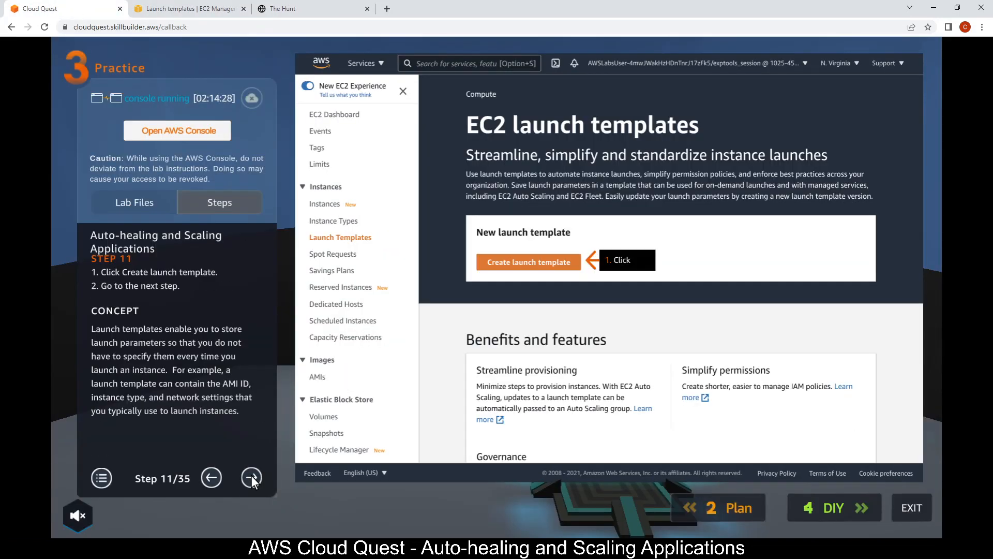
pyautogui.click(218, 5)
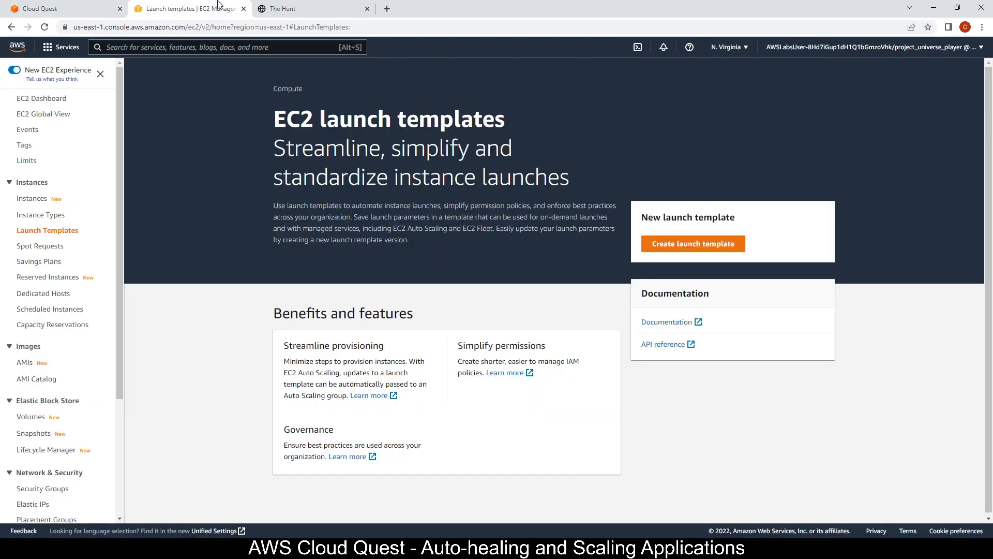
pyautogui.click(676, 242)
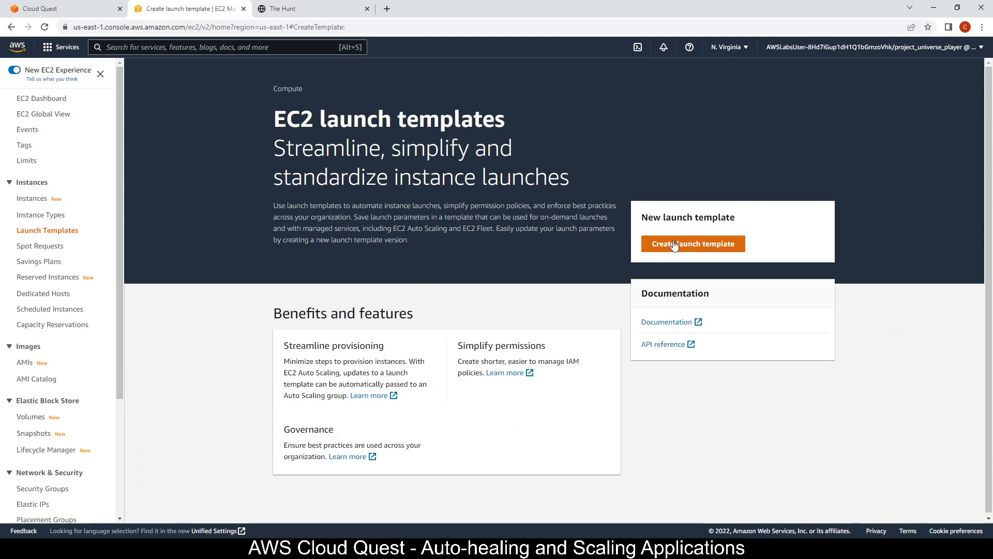
# - Advance the Cloud Quest lab instructions to step 12, and name the new launch template GameServerTemplate in the EC2 console
pyautogui.click(31, 10)
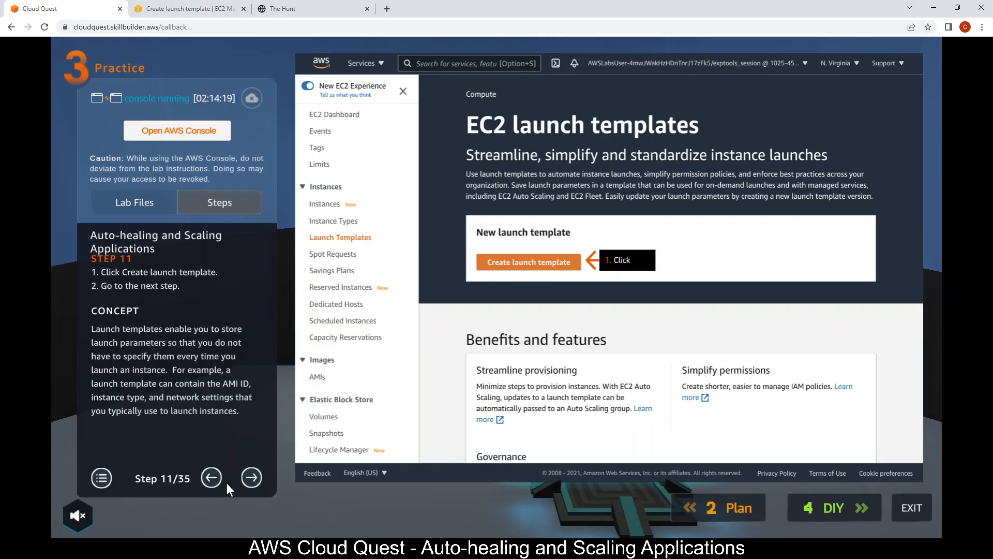
pyautogui.click(251, 477)
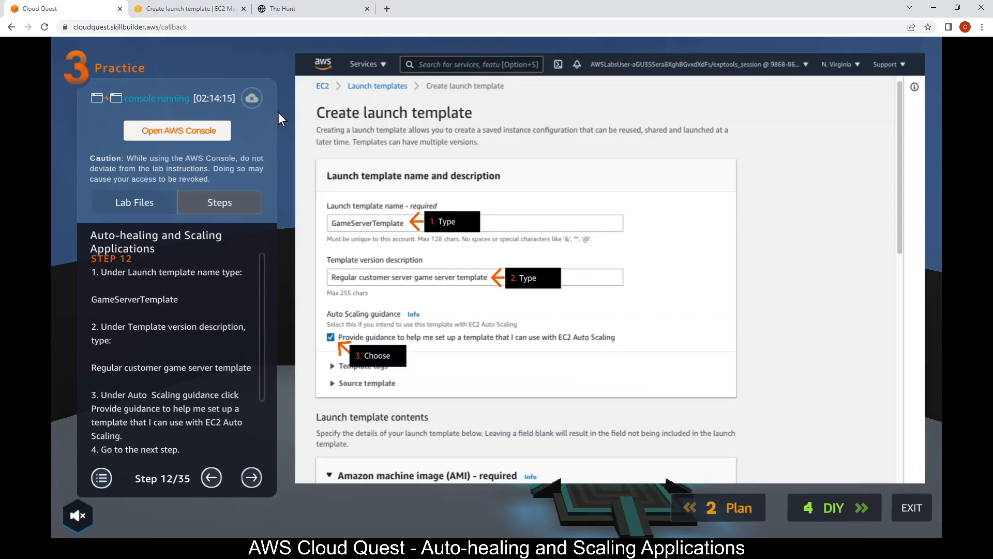
pyautogui.click(182, 9)
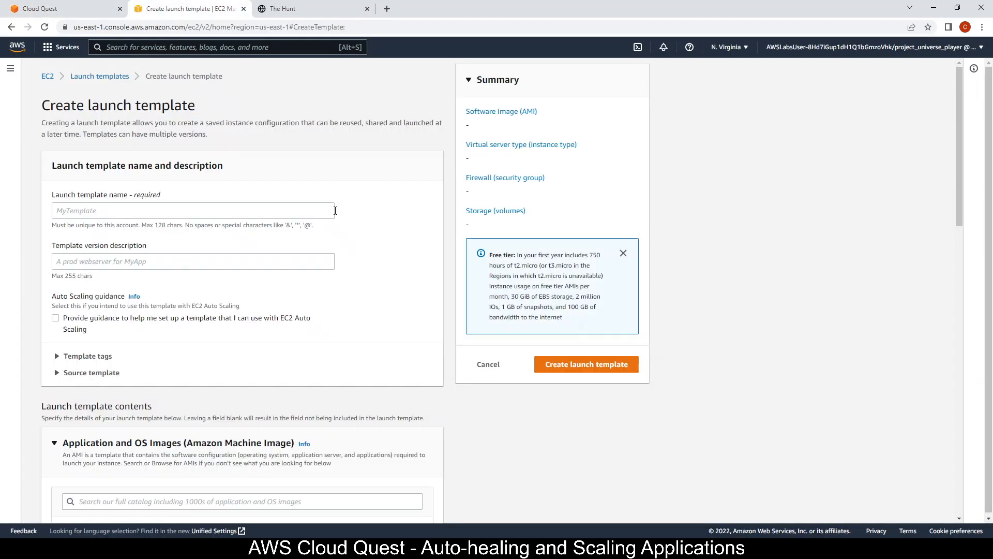
pyautogui.click(295, 207)
pyautogui.write('GameServ')
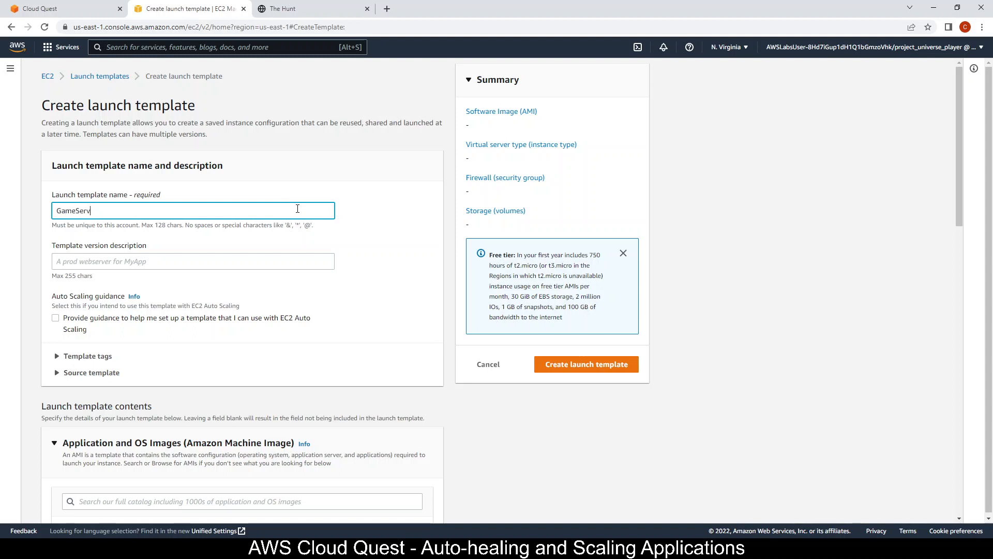
pyautogui.write('er Template')
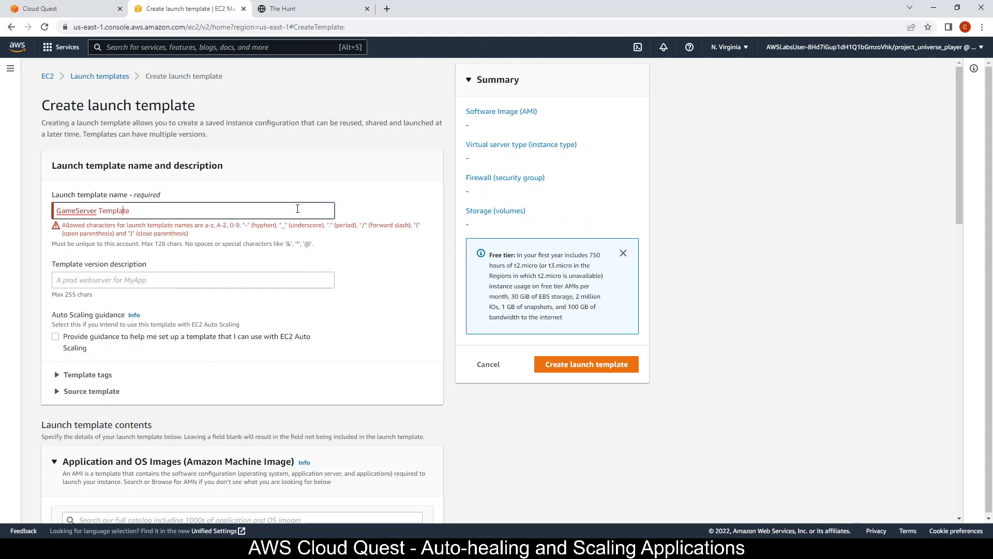
pyautogui.press('BackSpace')
# - Enter "Regular customer server game server template" as the template version description in the EC2 console, checking the step 12 instructions in Cloud Quest
pyautogui.click(91, 7)
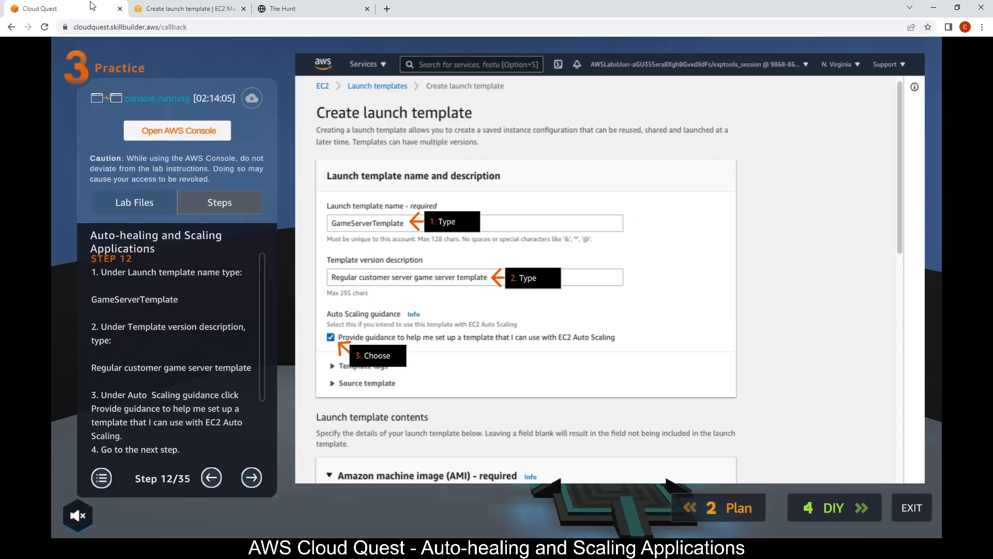
pyautogui.click(159, 9)
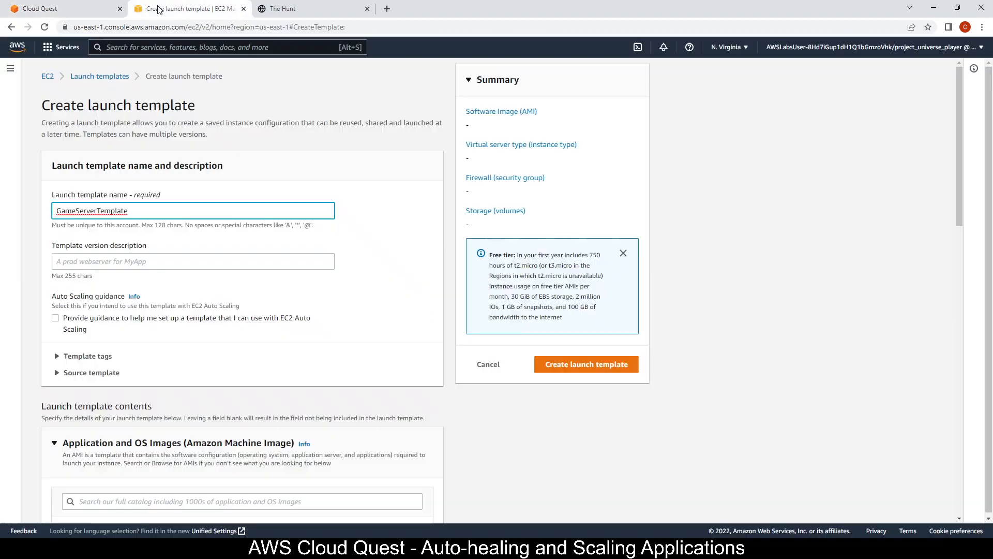
pyautogui.click(189, 260)
pyautogui.write('Regular customer server')
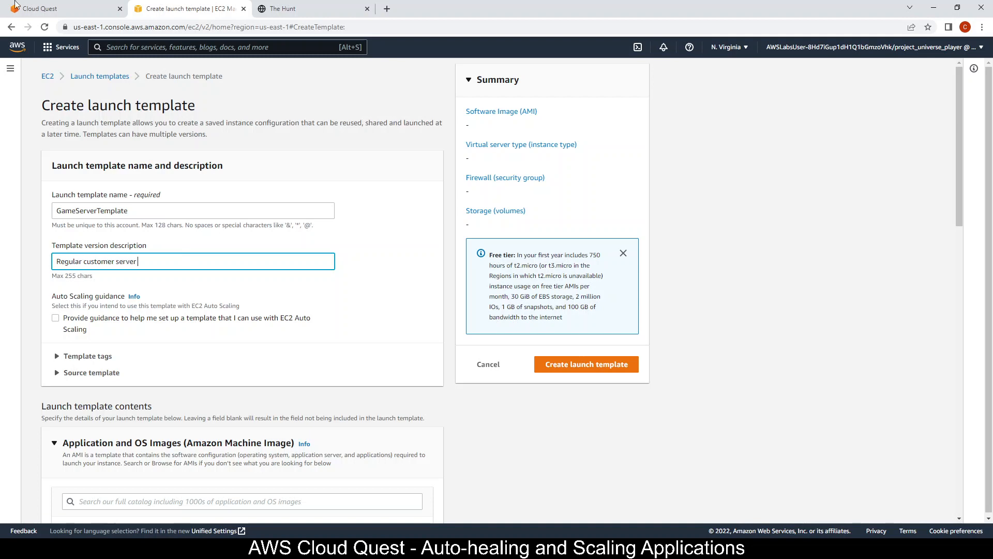
pyautogui.click(16, 6)
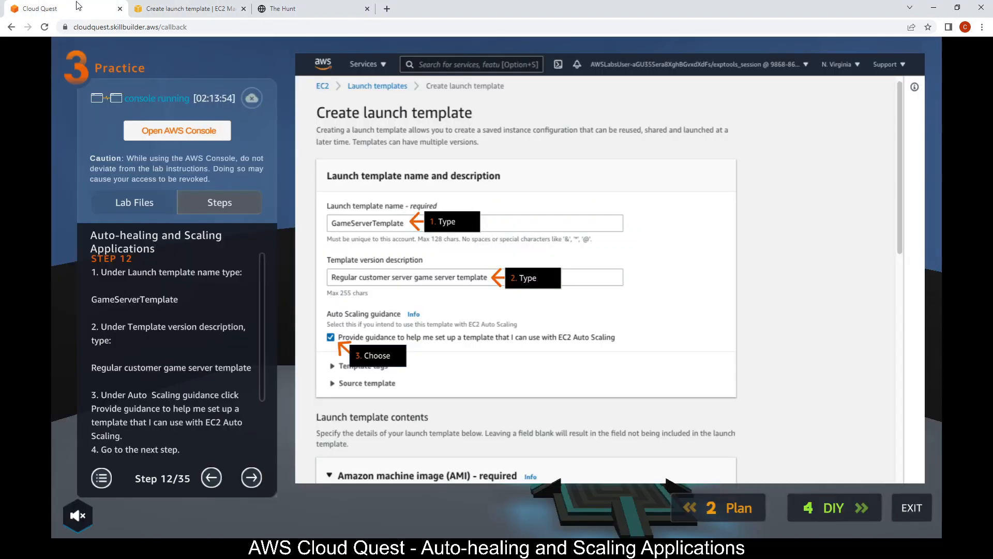
pyautogui.click(179, 5)
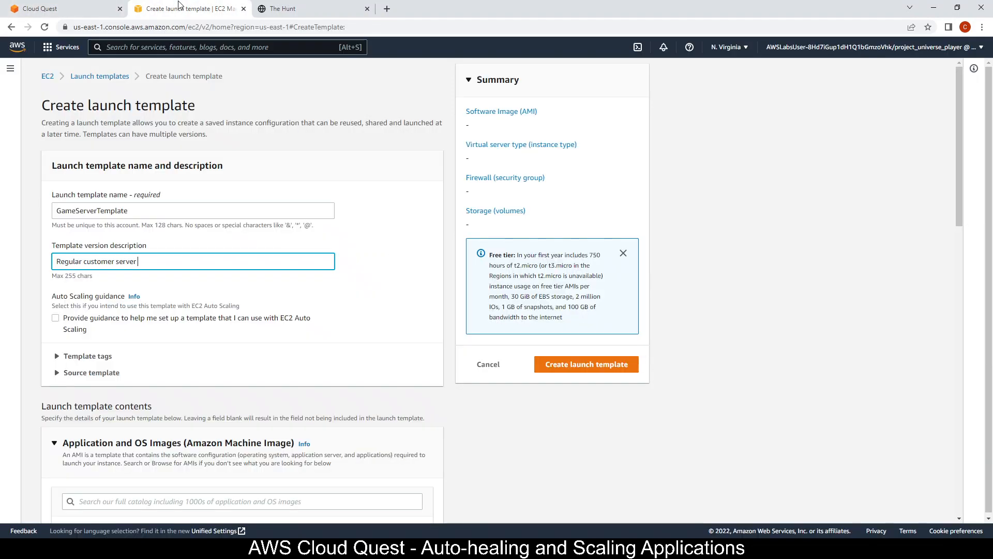
pyautogui.write('mer server game server template')
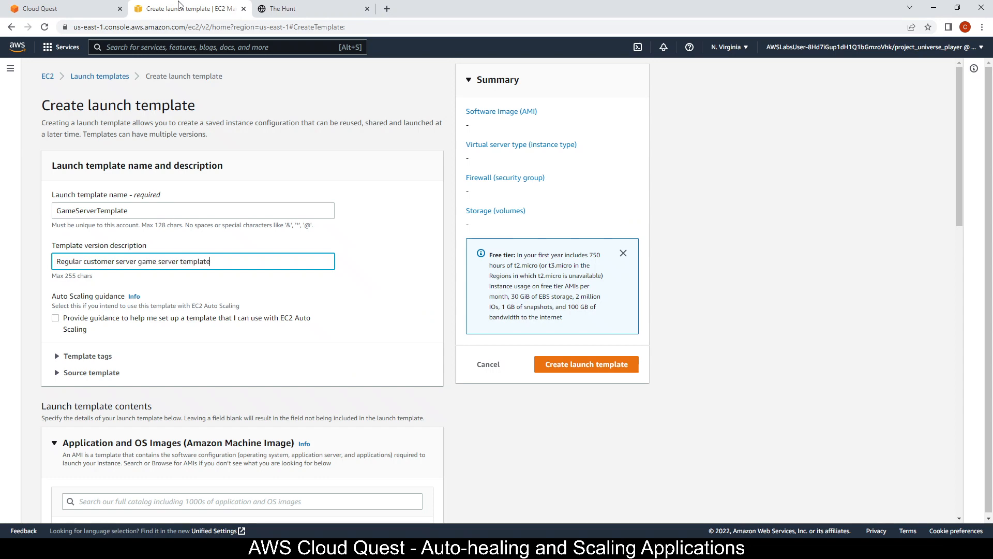
pyautogui.click(54, 9)
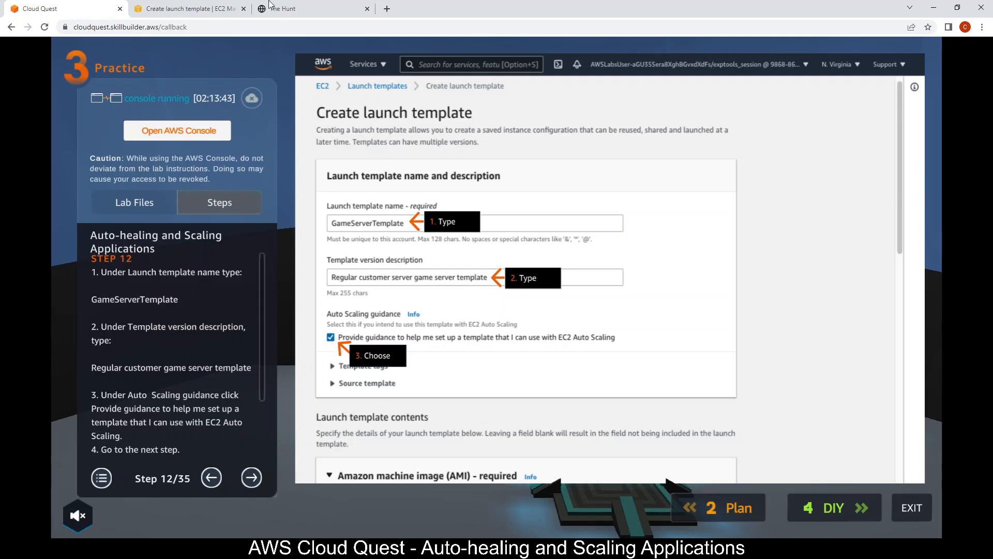
# - Enable the EC2 Auto Scaling guidance option for the launch template in the EC2 console, and advance the Cloud Quest lab instructions to step 13
pyautogui.click(202, 13)
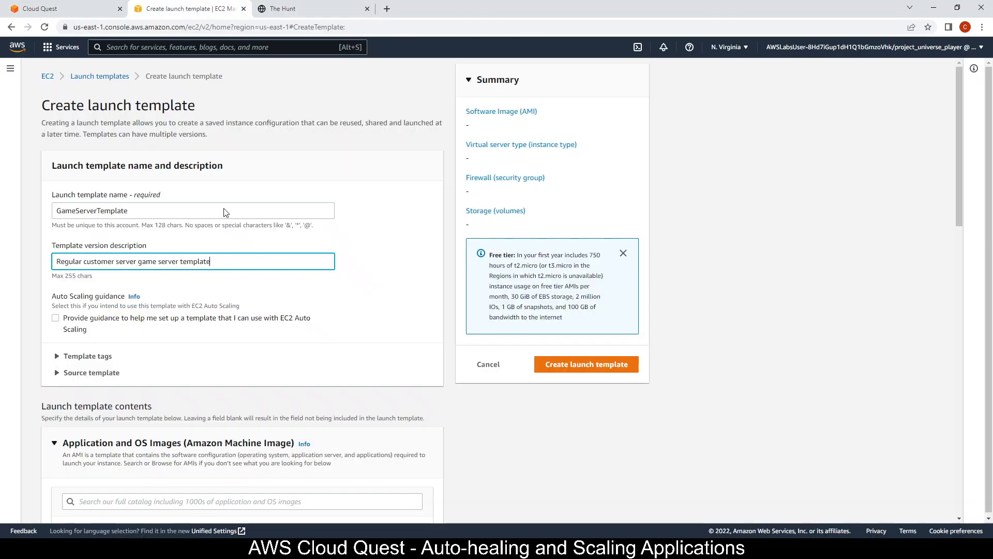
pyautogui.click(55, 318)
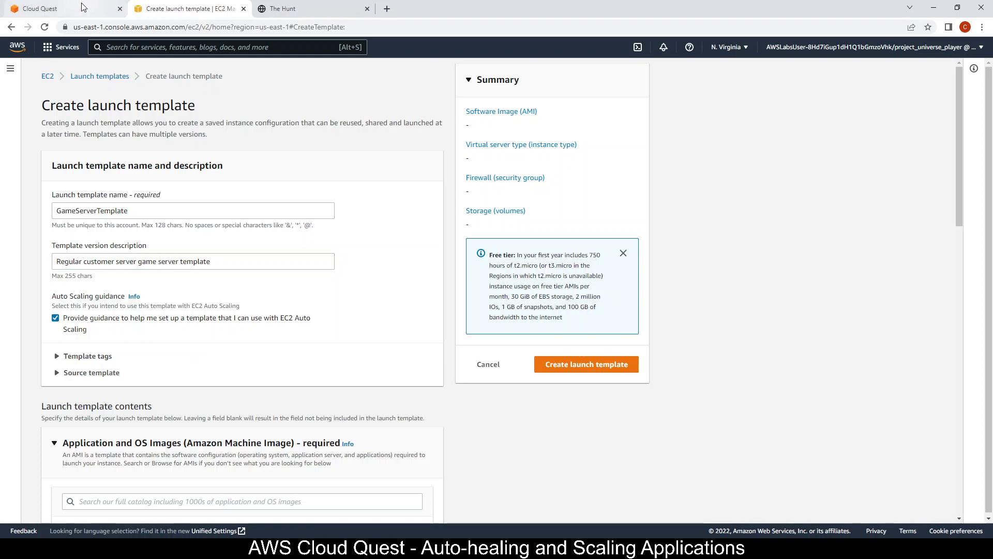
pyautogui.click(83, 7)
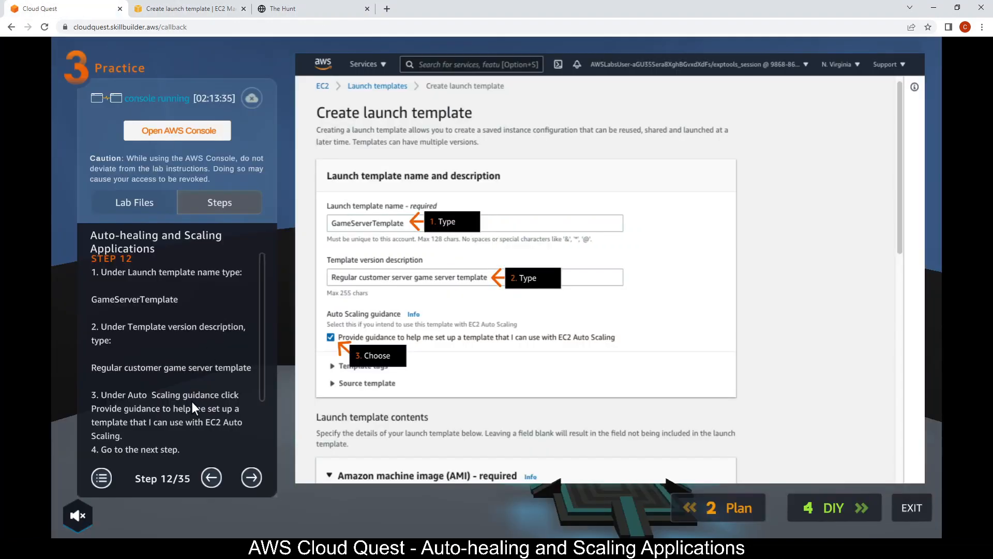
pyautogui.moveTo(263, 367); pyautogui.dragTo(259, 419)
pyautogui.click(251, 475)
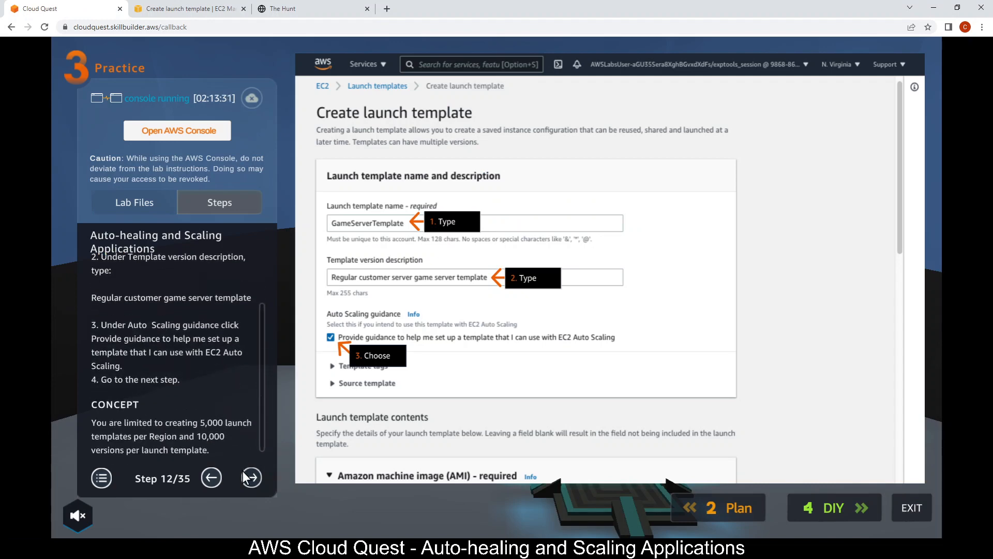
pyautogui.click(252, 476)
pyautogui.click(211, 477)
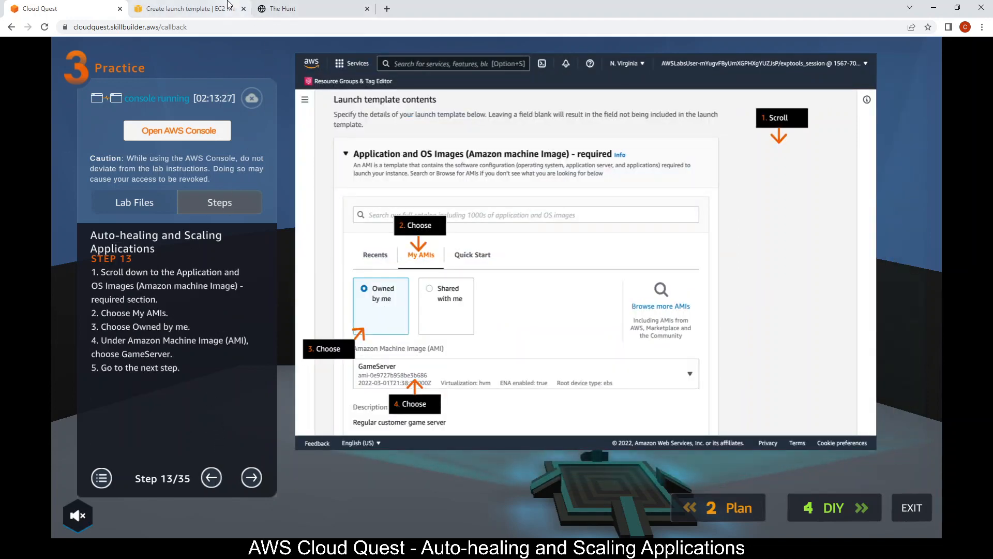
# - Select the self-owned GameServer AMI as the launch template's machine image in the EC2 console, checking the step 13 instructions in Cloud Quest
pyautogui.click(204, 13)
pyautogui.scroll(-5, 368, 242)
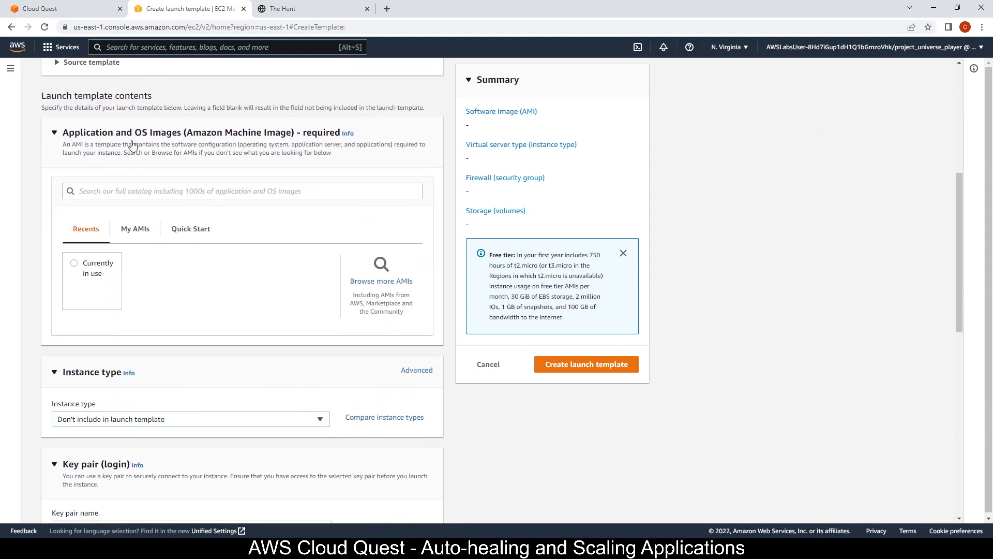
pyautogui.click(83, 9)
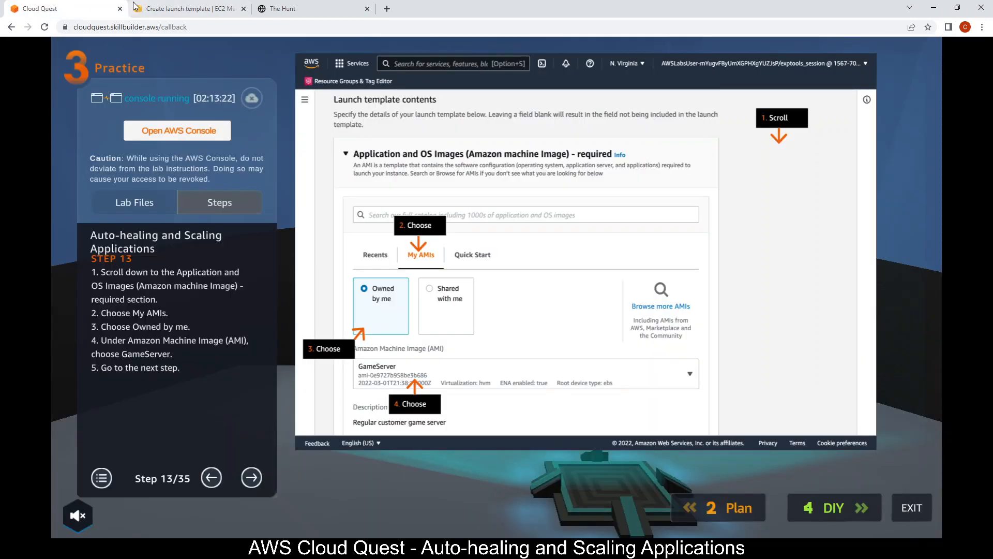
pyautogui.click(166, 5)
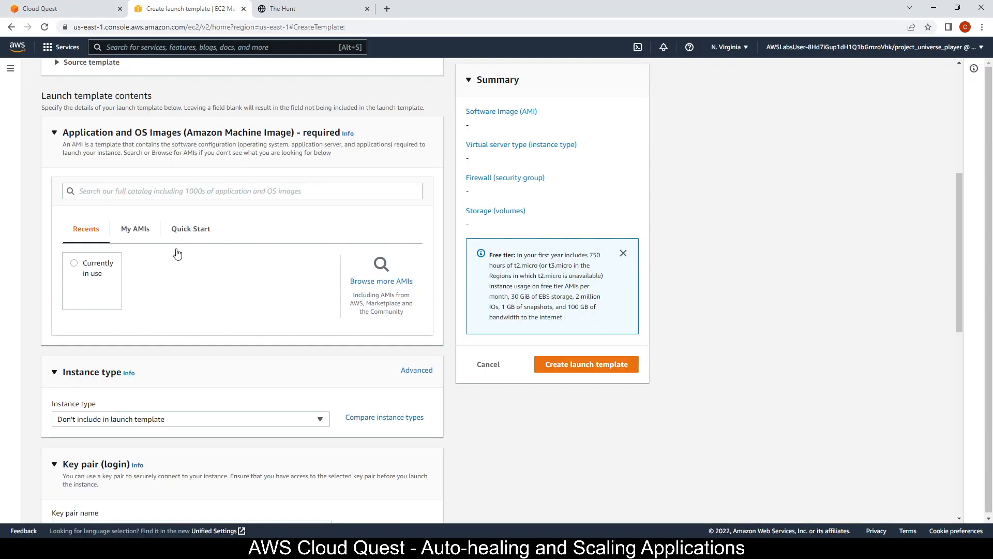
pyautogui.click(132, 232)
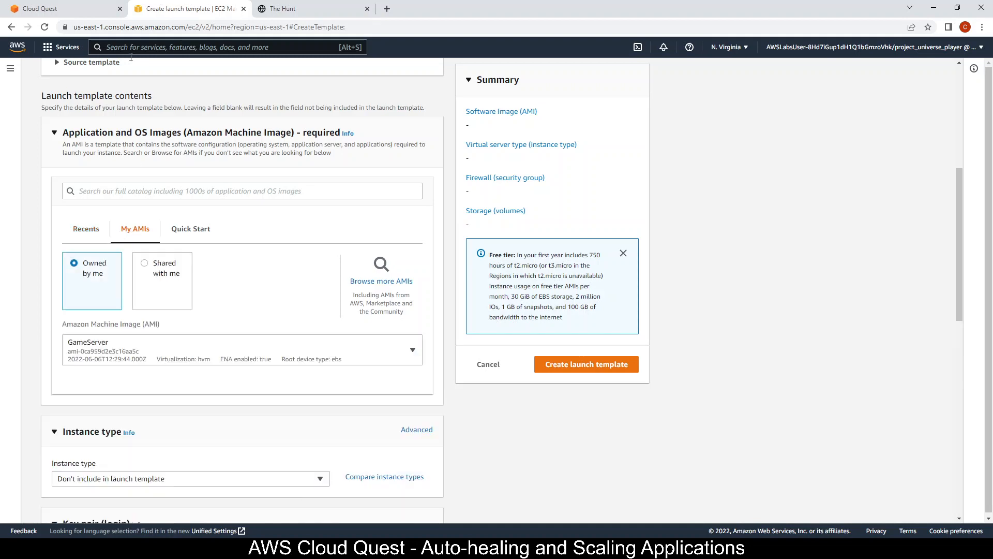
pyautogui.click(89, 9)
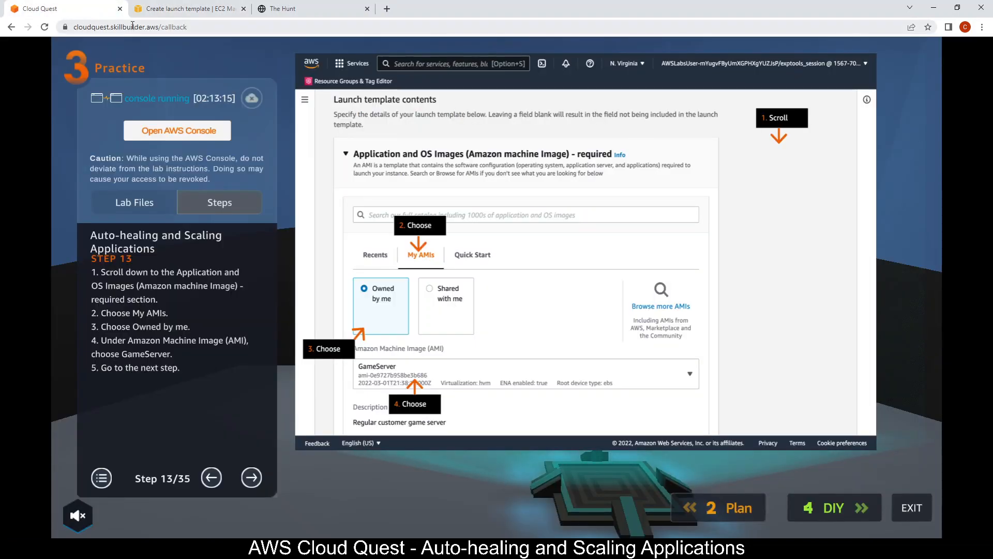
pyautogui.click(190, 8)
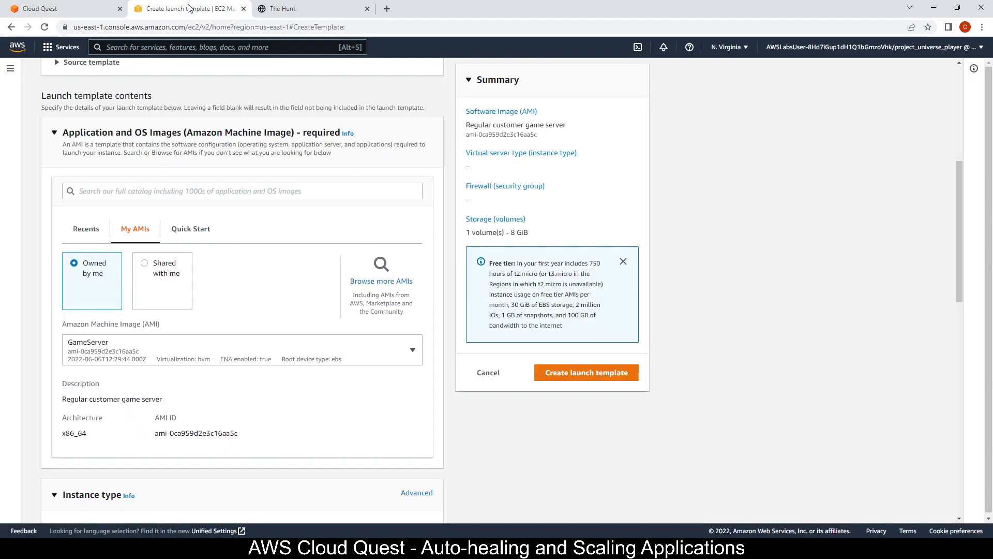
pyautogui.click(145, 357)
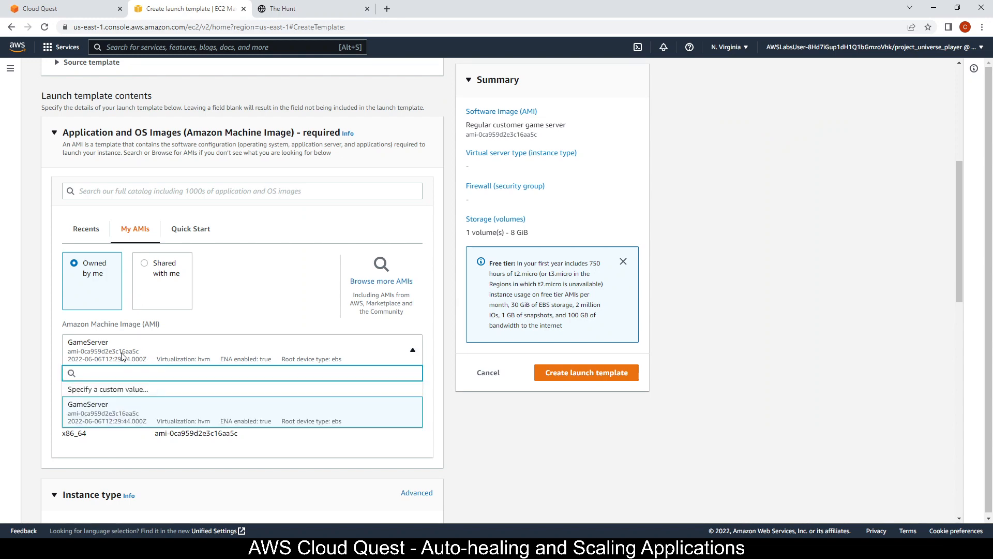
pyautogui.click(155, 420)
# - Advance the Cloud Quest lab instructions to step 14, and set the launch template's instance type to t2.nano in the EC2 console
pyautogui.click(99, 7)
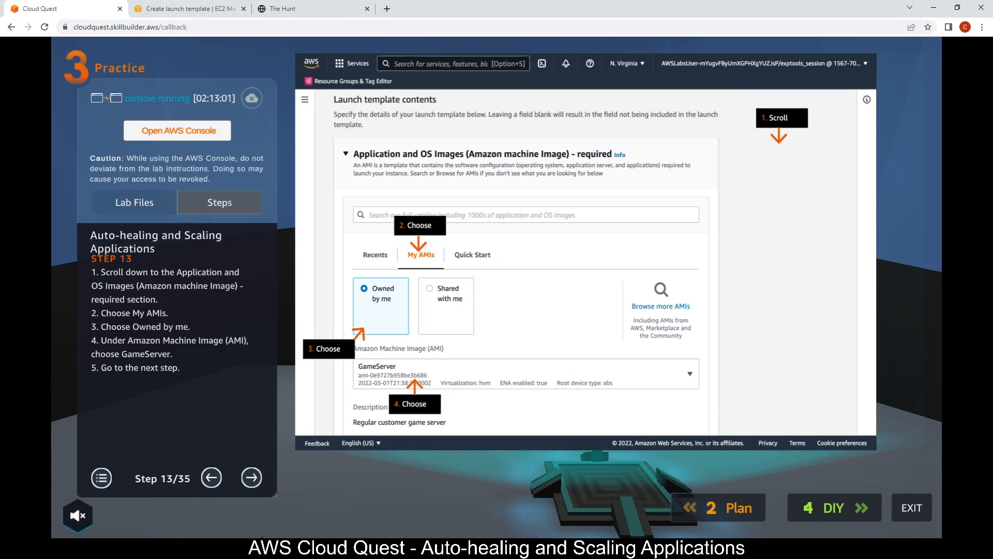
pyautogui.click(259, 478)
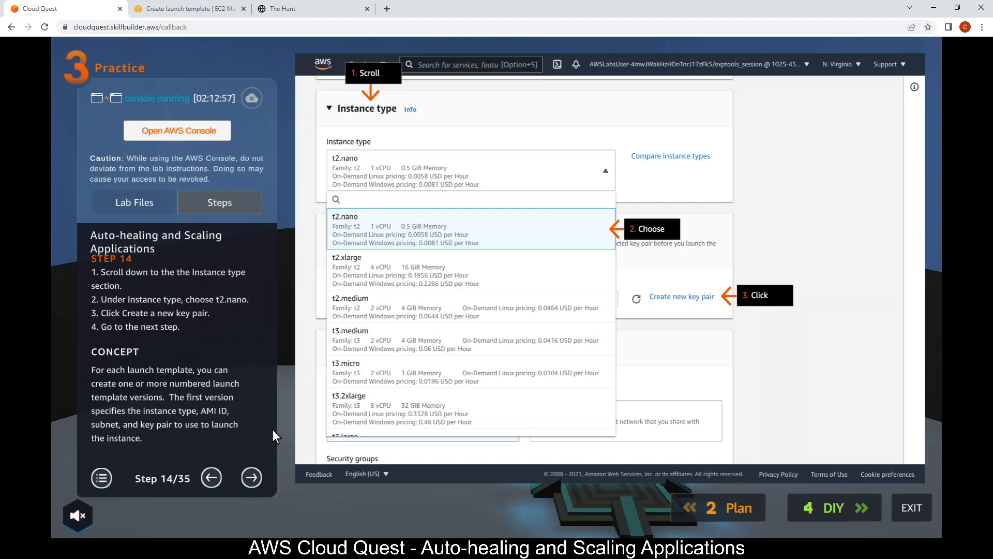
pyautogui.click(200, 6)
pyautogui.scroll(-5, 306, 313)
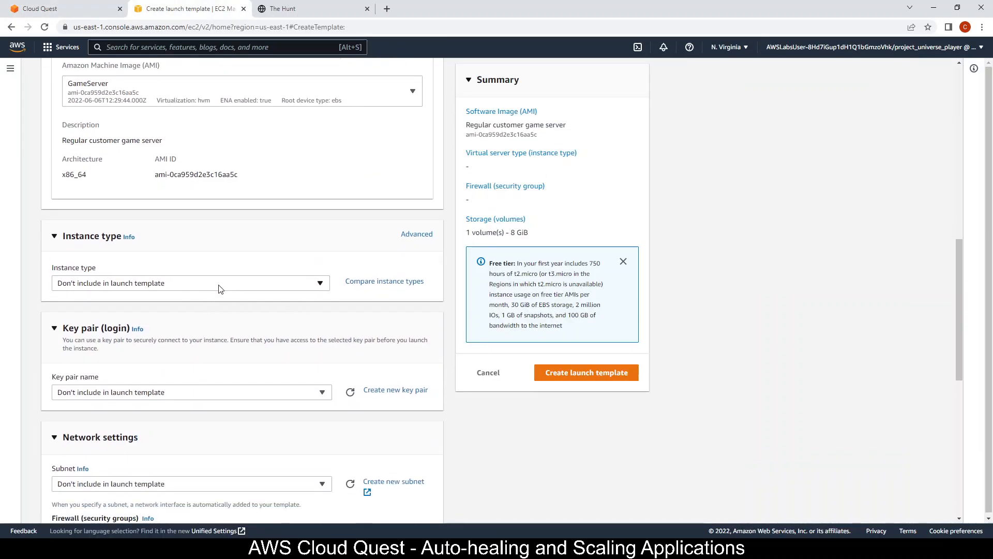
pyautogui.click(219, 289)
pyautogui.write('t2.nano')
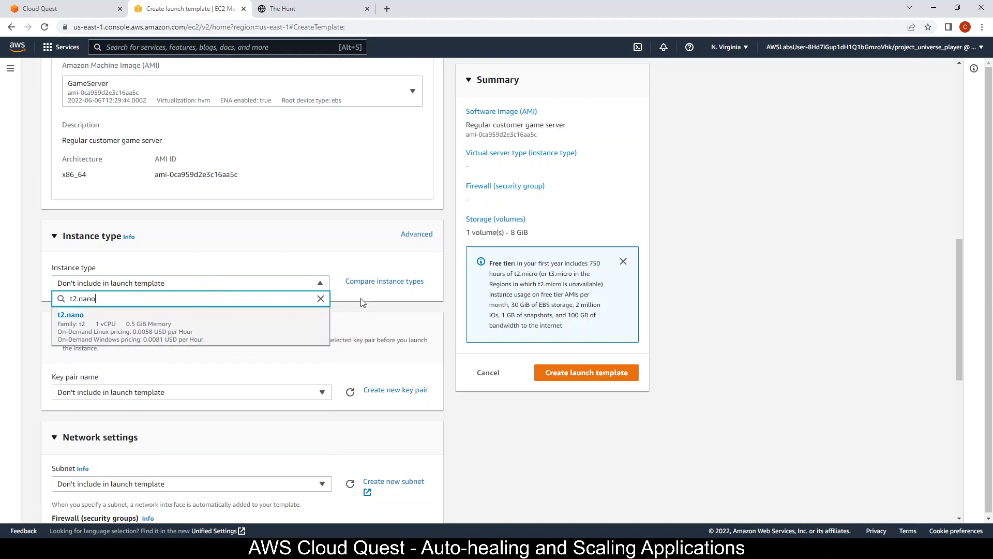
pyautogui.click(166, 329)
# - Start creating a new key pair for the launch template in the EC2 console, and advance the Cloud Quest lab instructions to step 15
pyautogui.click(97, 4)
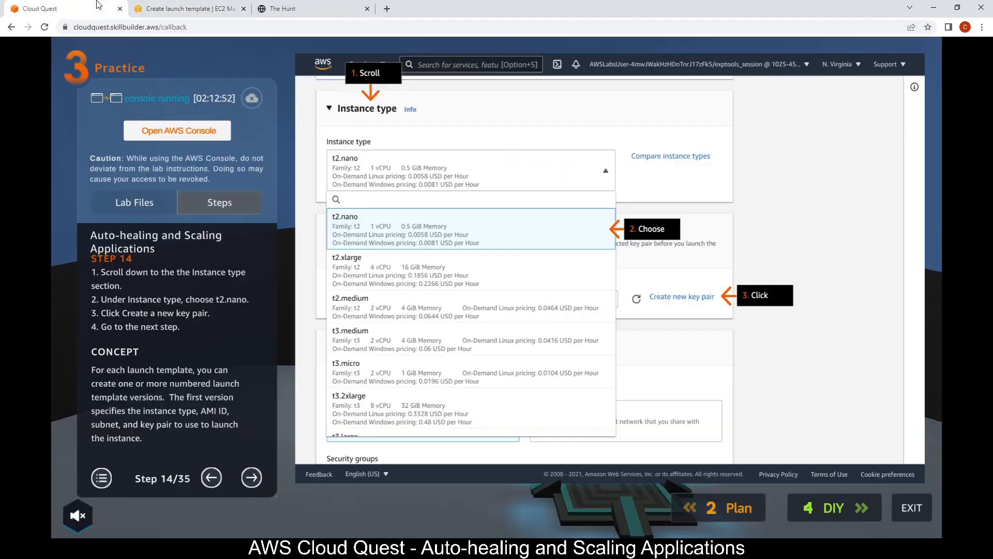
pyautogui.click(140, 11)
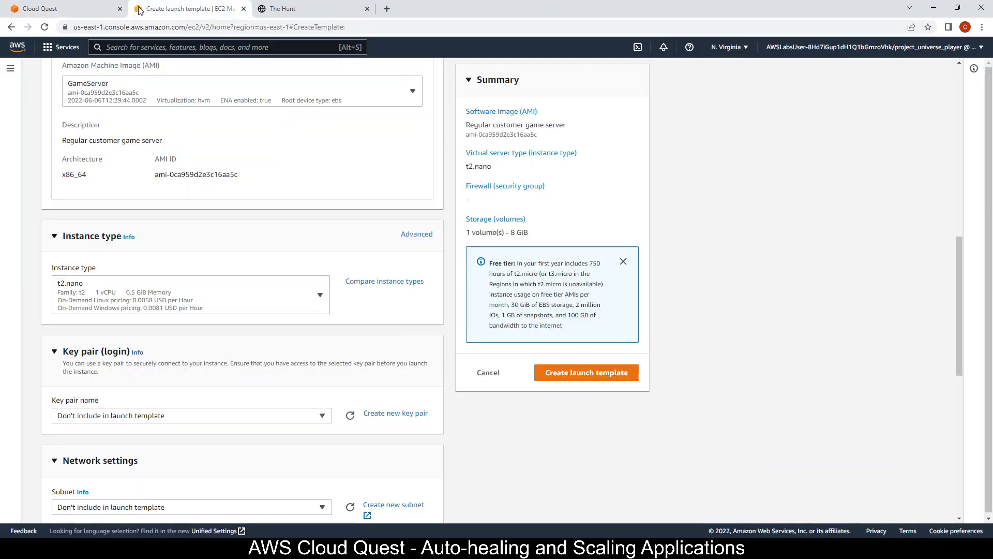
pyautogui.click(389, 414)
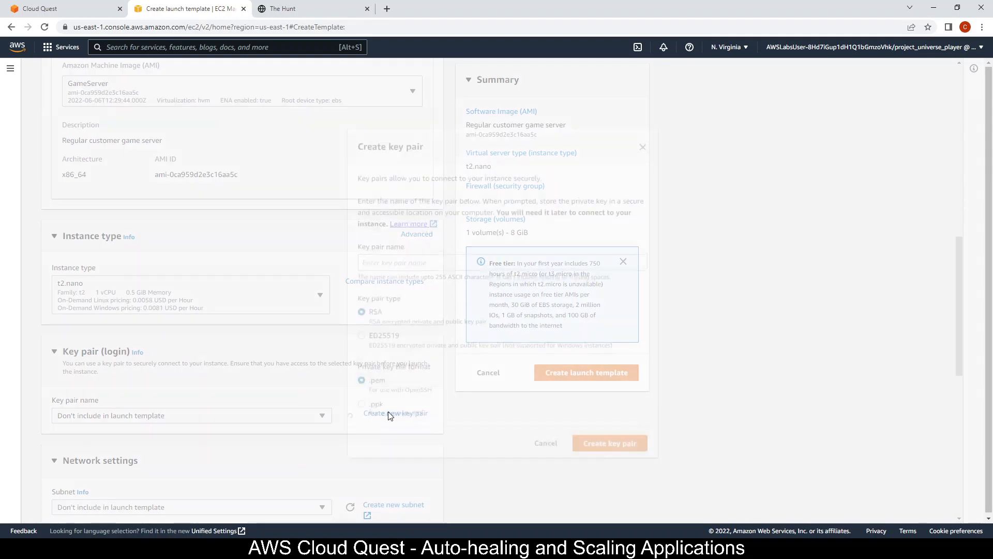
pyautogui.click(73, 6)
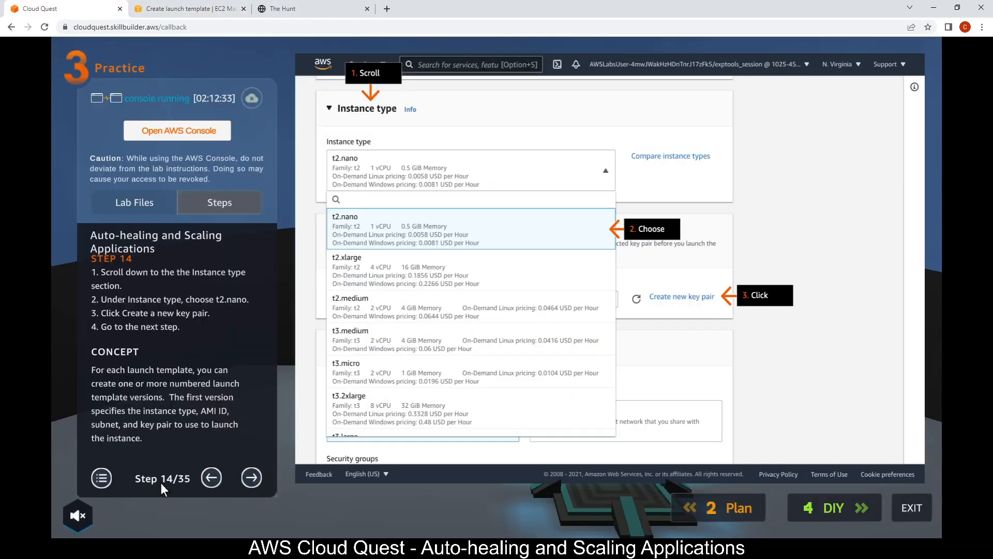
pyautogui.click(248, 475)
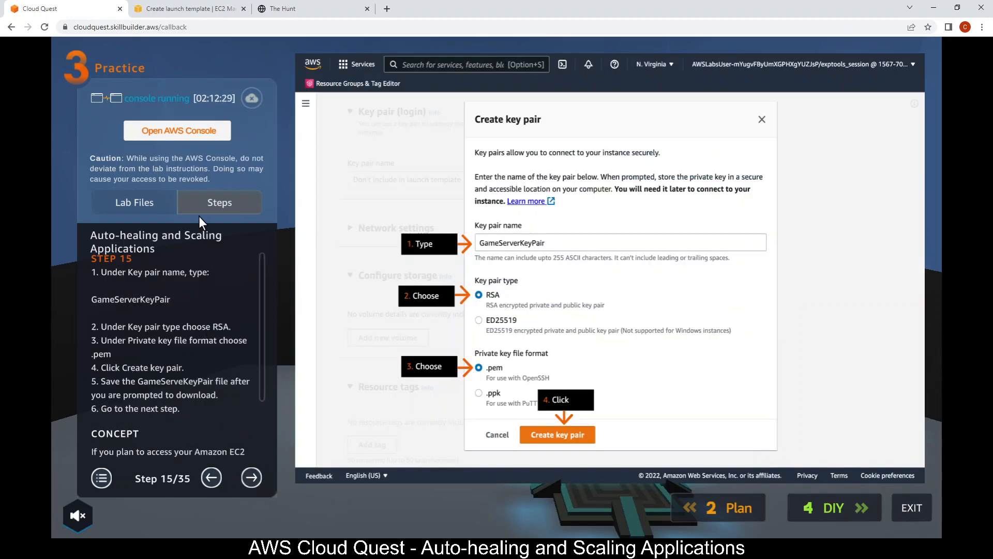
# - Name the new key pair GameServerKeyPair in the EC2 console
pyautogui.click(200, 7)
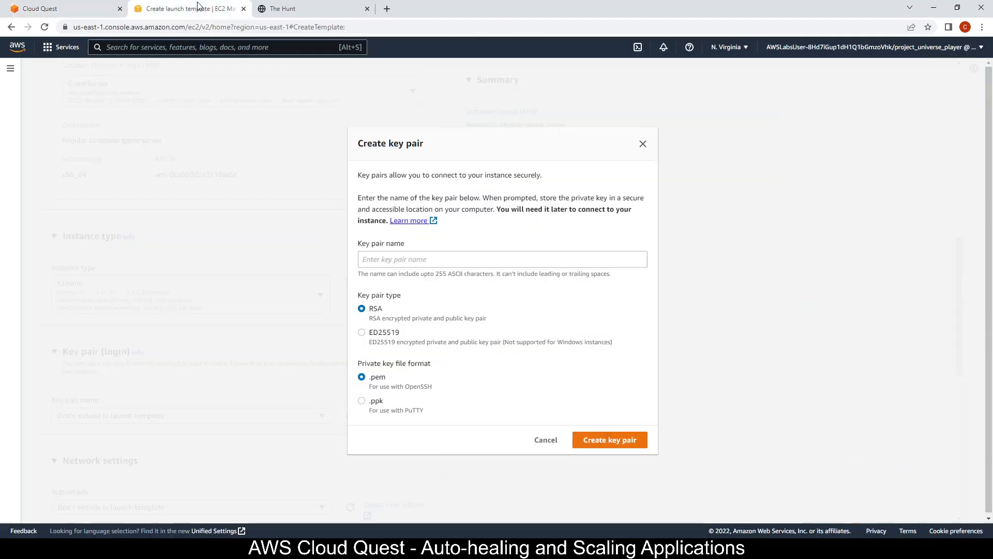
pyautogui.click(399, 259)
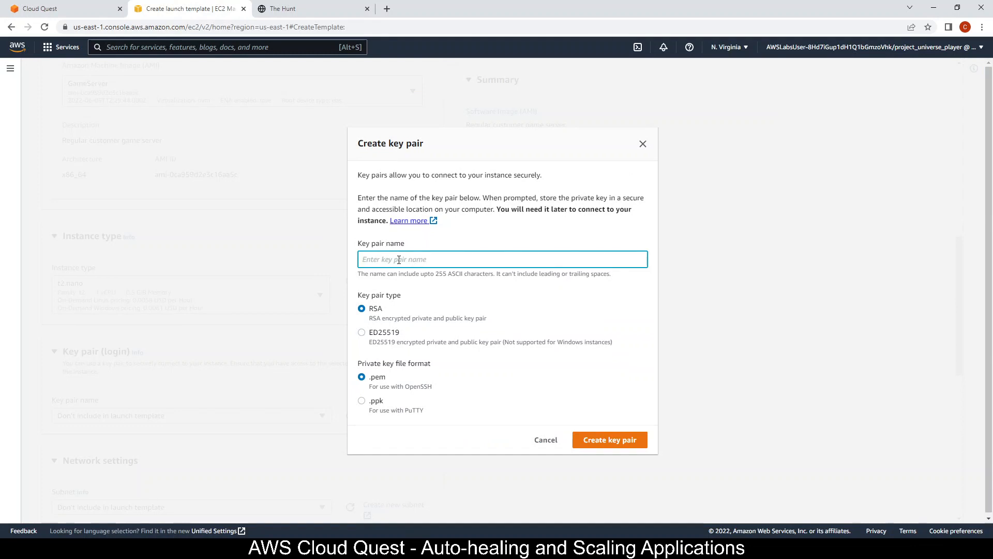
pyautogui.write('GameS')
pyautogui.press('Left')
pyautogui.press('Left')
pyautogui.press('Left')
pyautogui.press('Left')
pyautogui.press('BackSpace')
pyautogui.press('BackSpace')
pyautogui.write('ey')
# - Check the key pair settings against step 15 in Cloud Quest, and create the RSA key pair in .pem format in the EC2 console
pyautogui.click(83, 9)
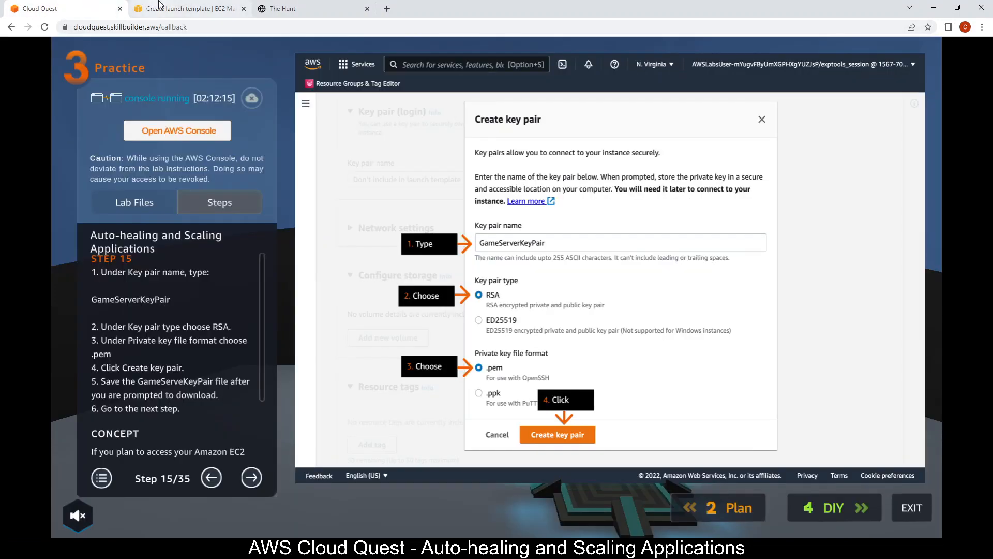
pyautogui.click(158, 7)
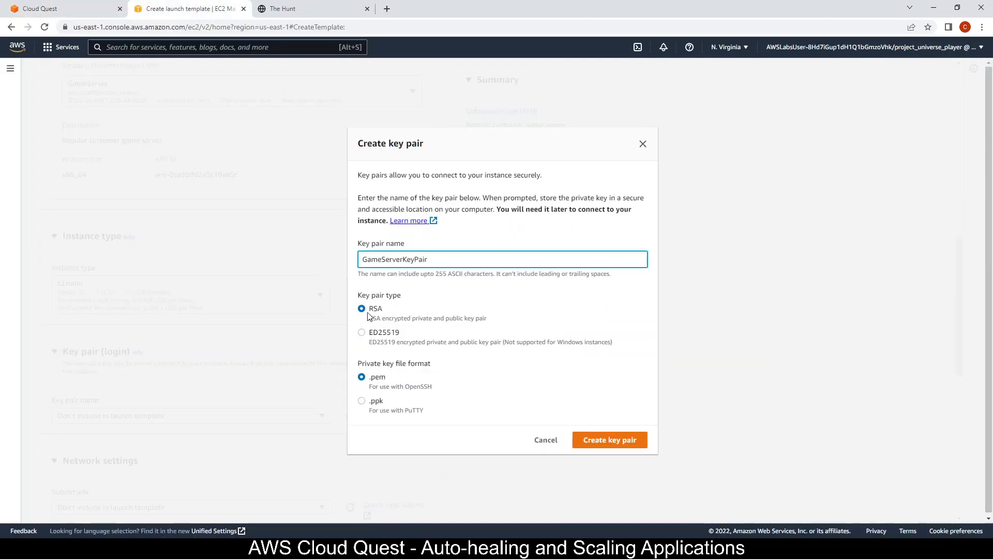
pyautogui.click(20, 6)
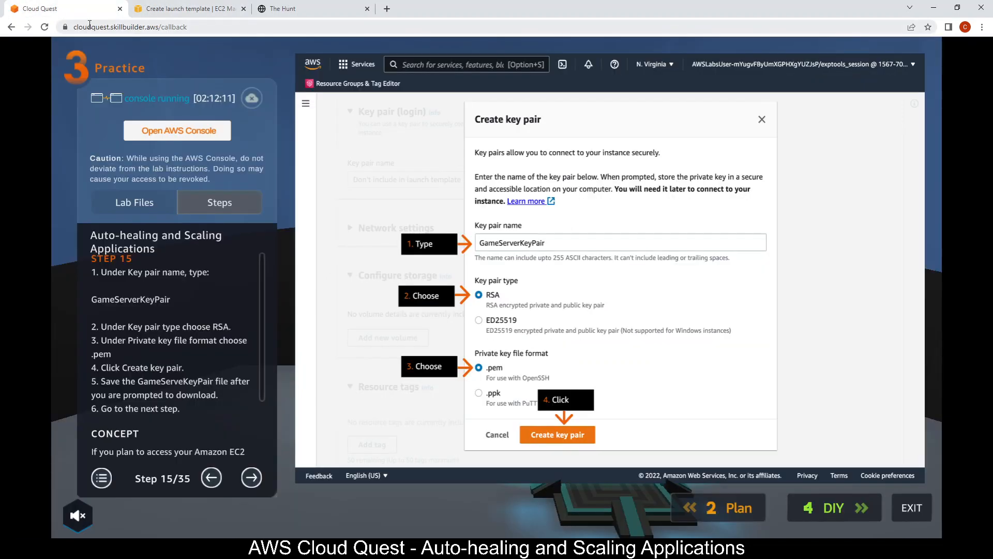
pyautogui.click(209, 10)
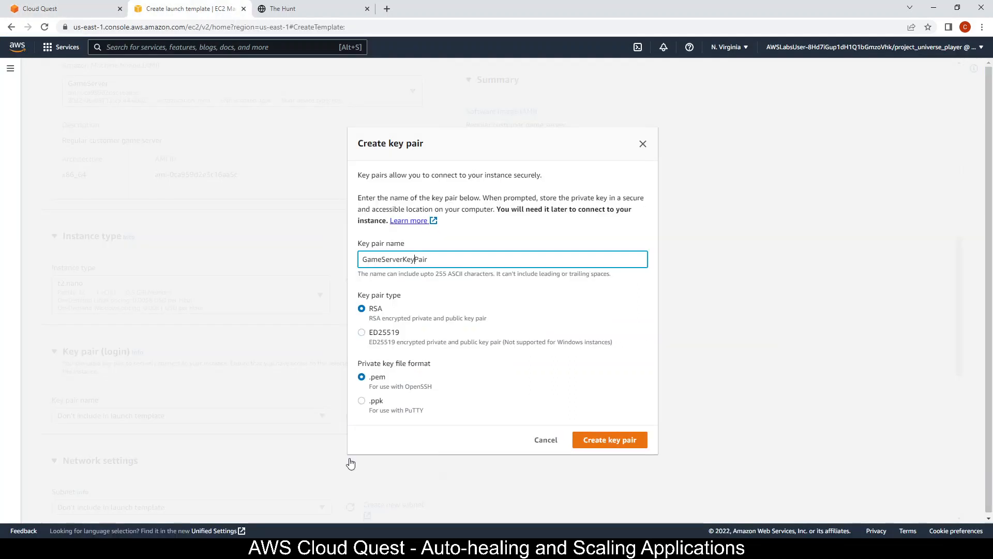
pyautogui.click(630, 445)
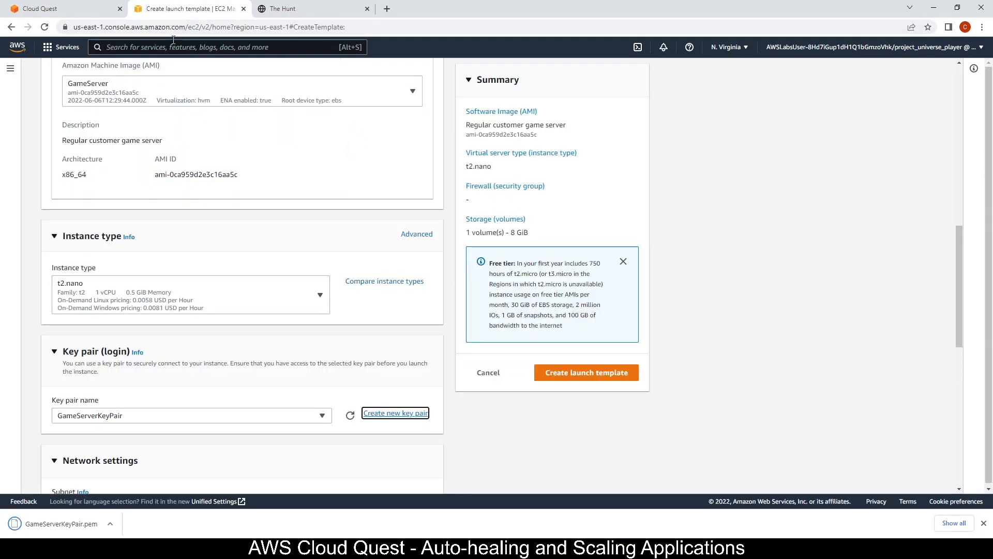
# - Check the GameServerKeyPair.pem download against the step 15 instructions, and advance the Cloud Quest lab instructions to step 16
pyautogui.click(75, 6)
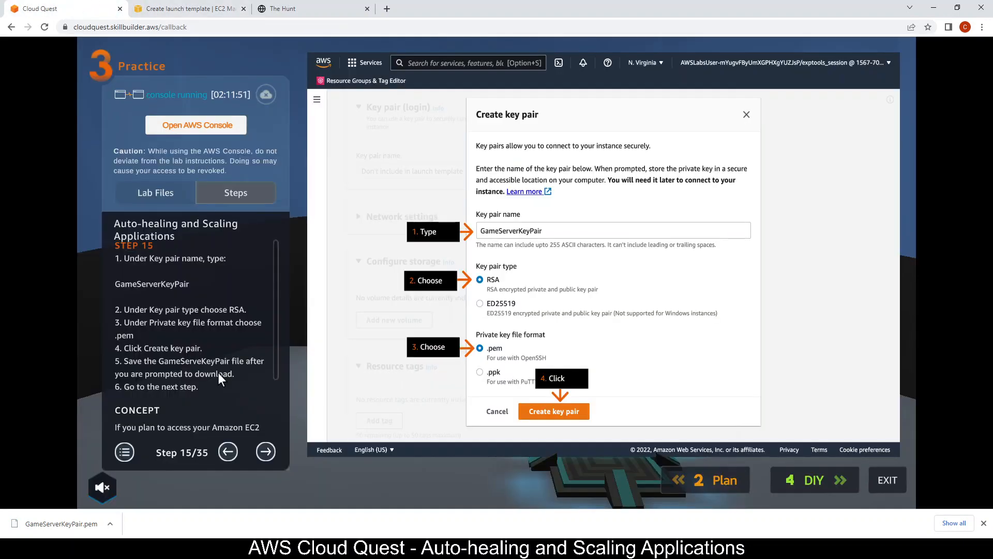
pyautogui.click(166, 8)
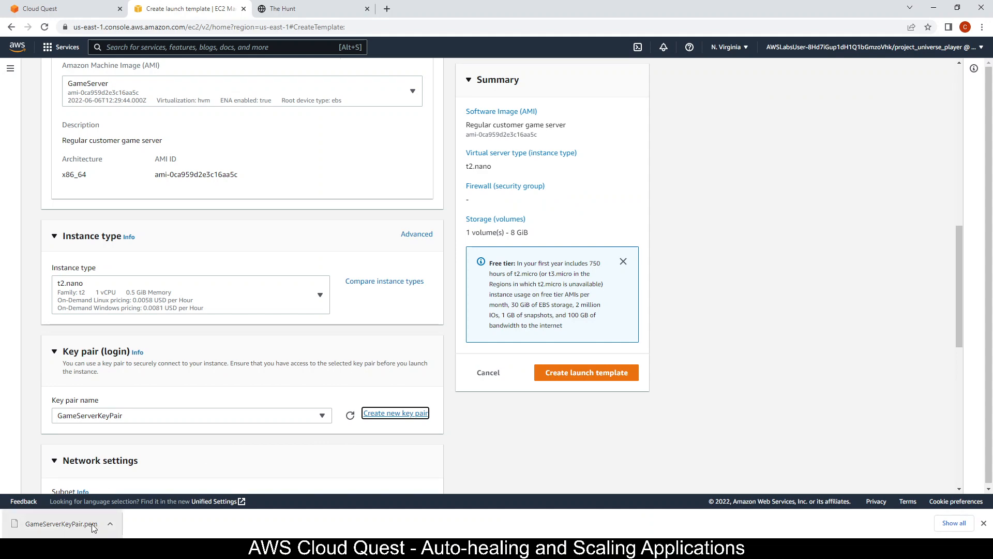
pyautogui.click(123, 4)
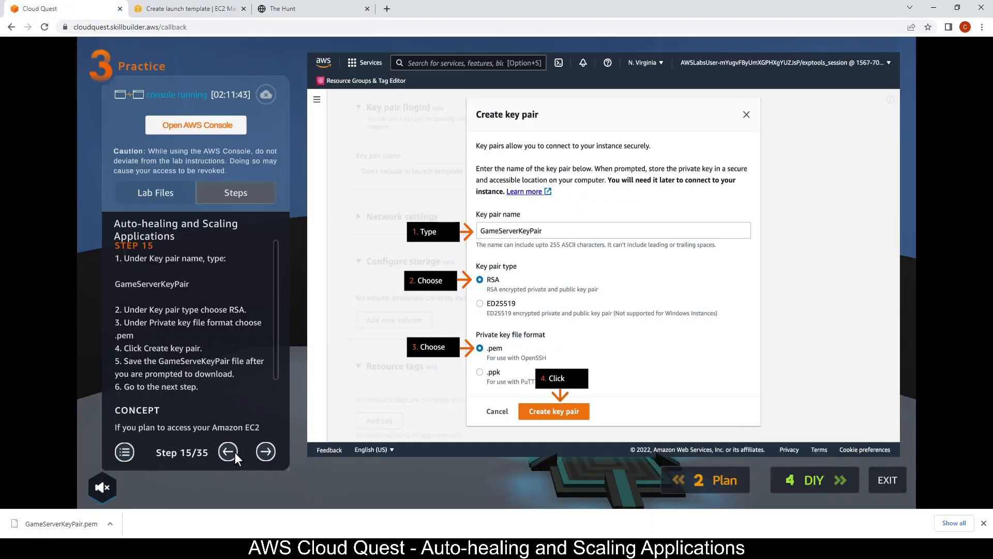
pyautogui.click(263, 453)
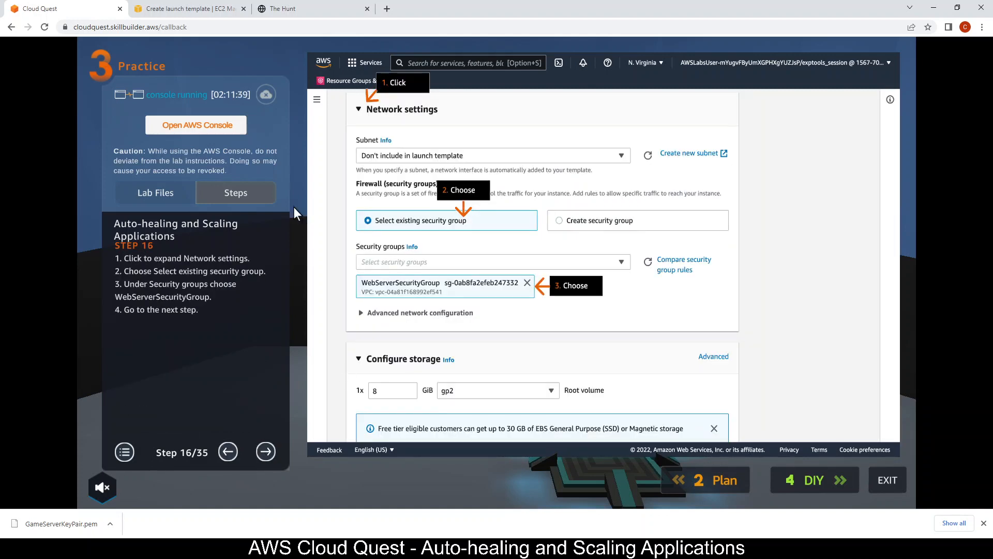
# - Assign the existing WebServerSecurityGroup to the launch template in the EC2 console, and advance the Cloud Quest lab instructions to step 17
pyautogui.click(190, 7)
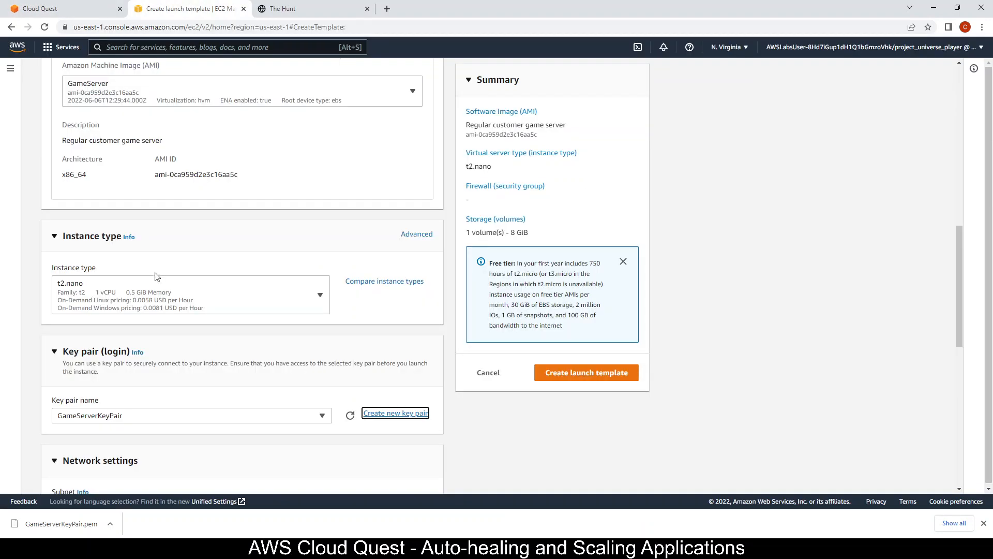
pyautogui.scroll(-8, 156, 273)
pyautogui.scroll(1, 88, 136)
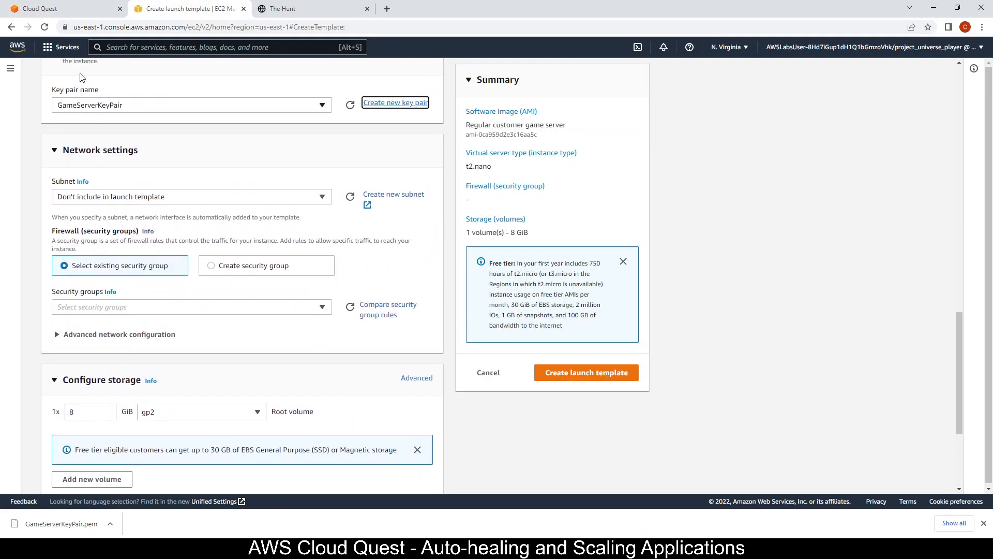
pyautogui.click(71, 6)
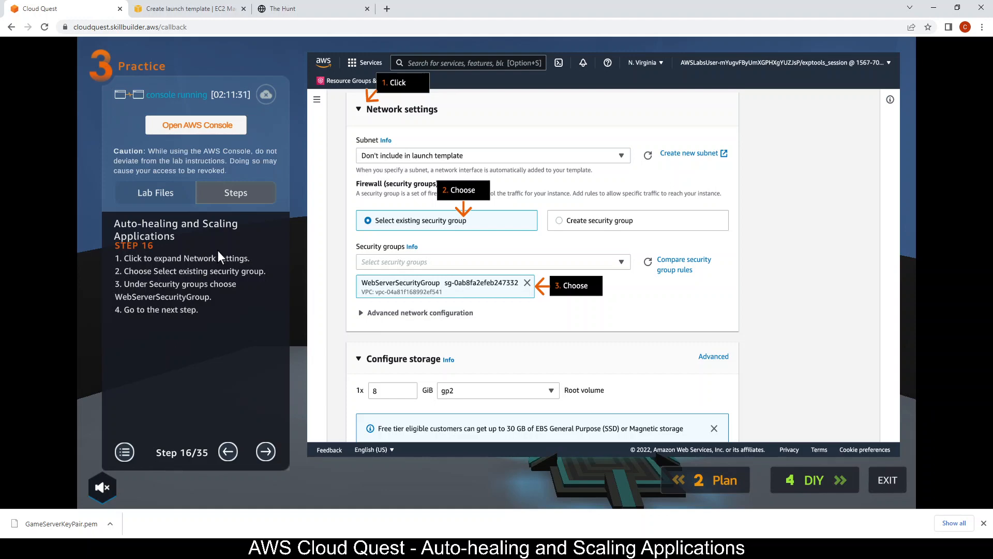
pyautogui.click(181, 7)
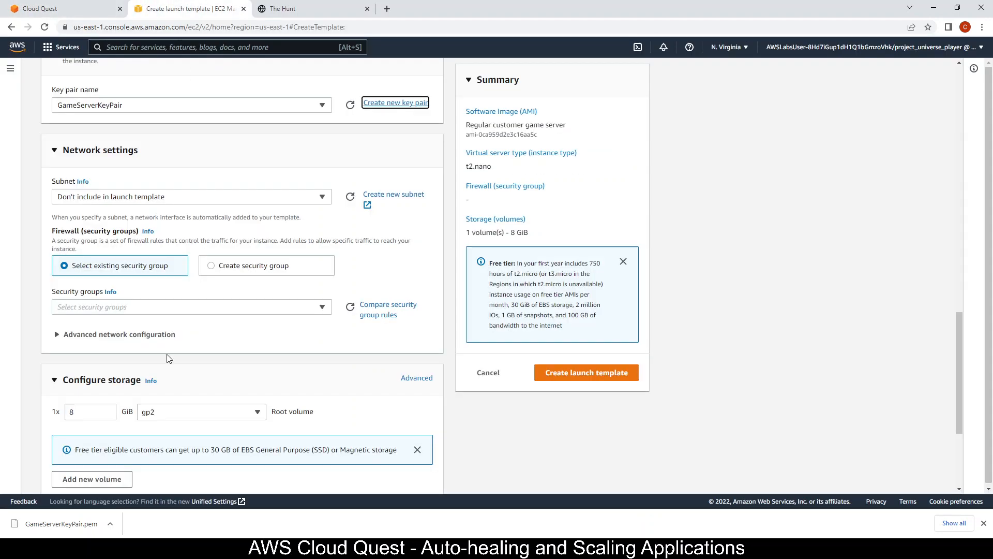
pyautogui.click(117, 308)
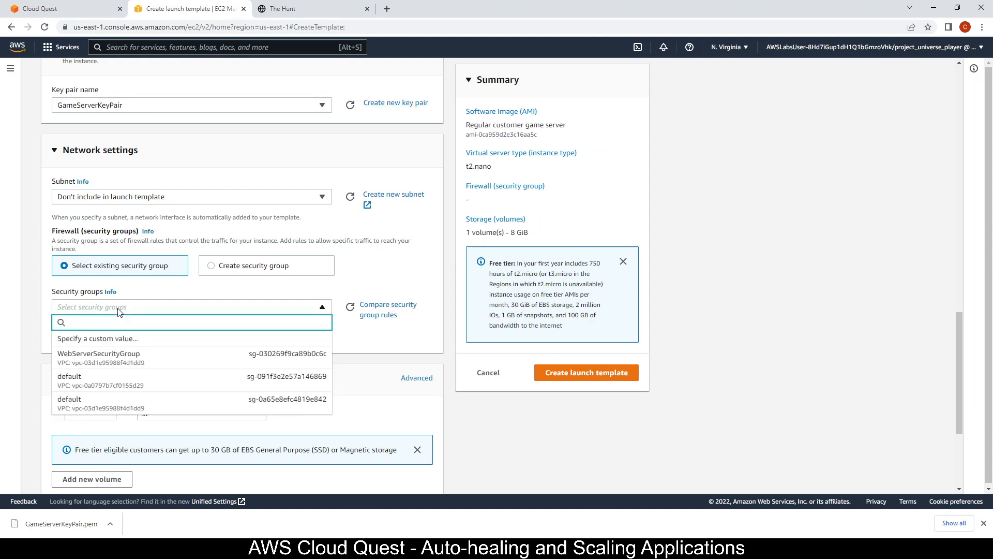
pyautogui.click(116, 358)
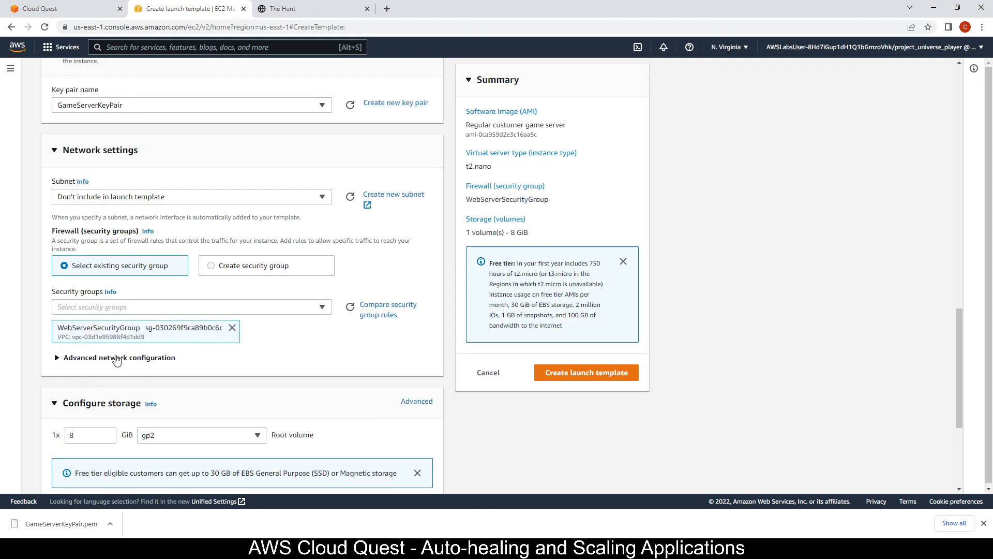
pyautogui.click(44, 6)
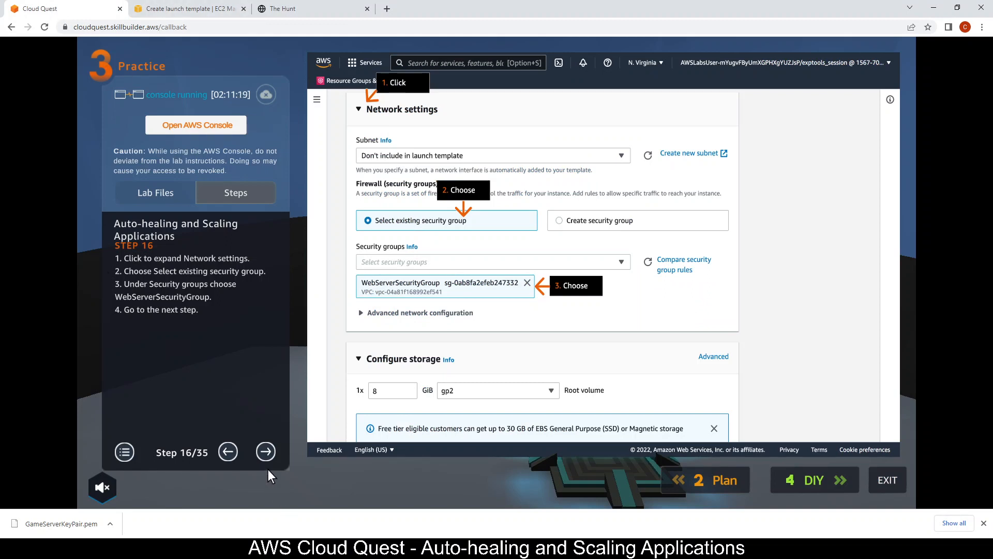
pyautogui.click(266, 454)
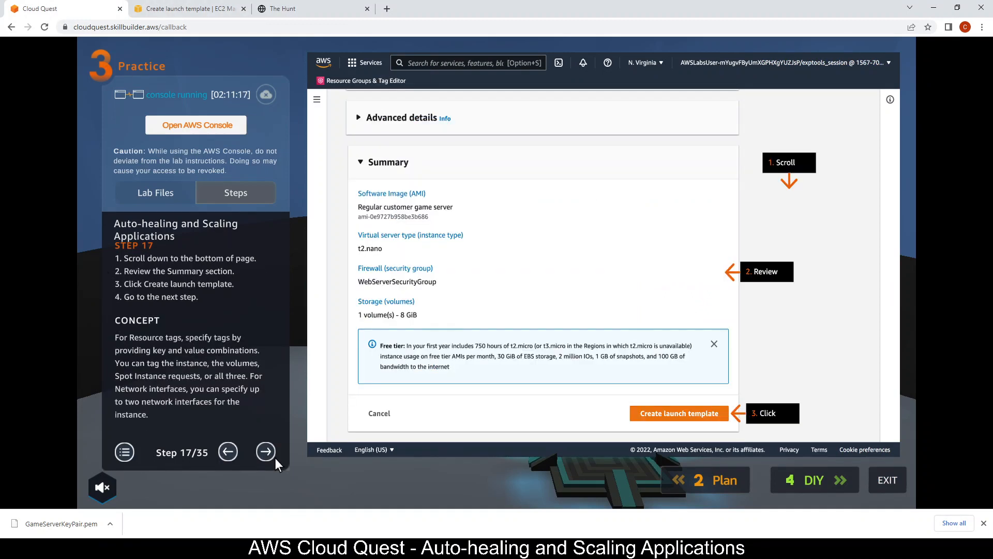
# - Review the summary against step 17 and create the launch template in the EC2 console, and advance the Cloud Quest lab instructions to step 18
pyautogui.click(180, 4)
pyautogui.scroll(-4, 321, 279)
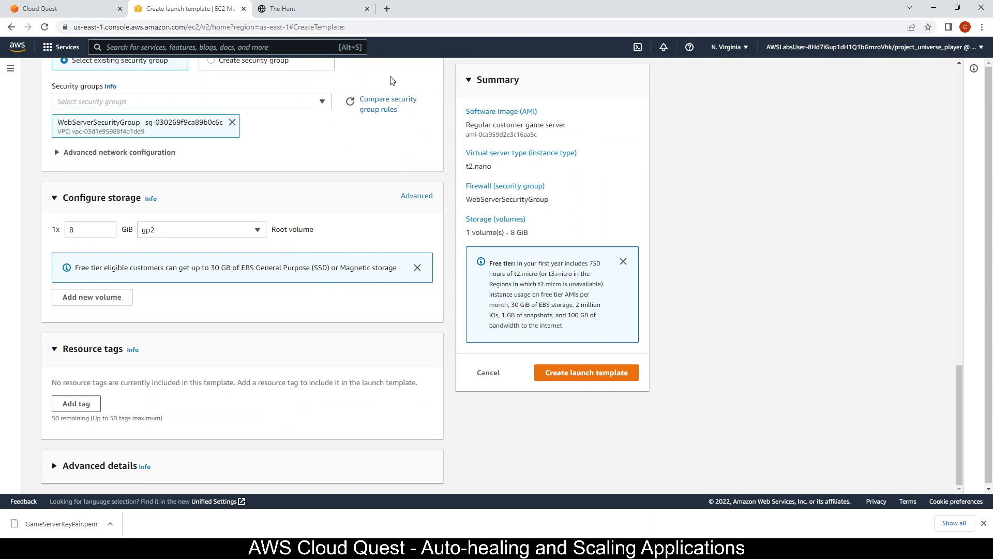
pyautogui.click(60, 5)
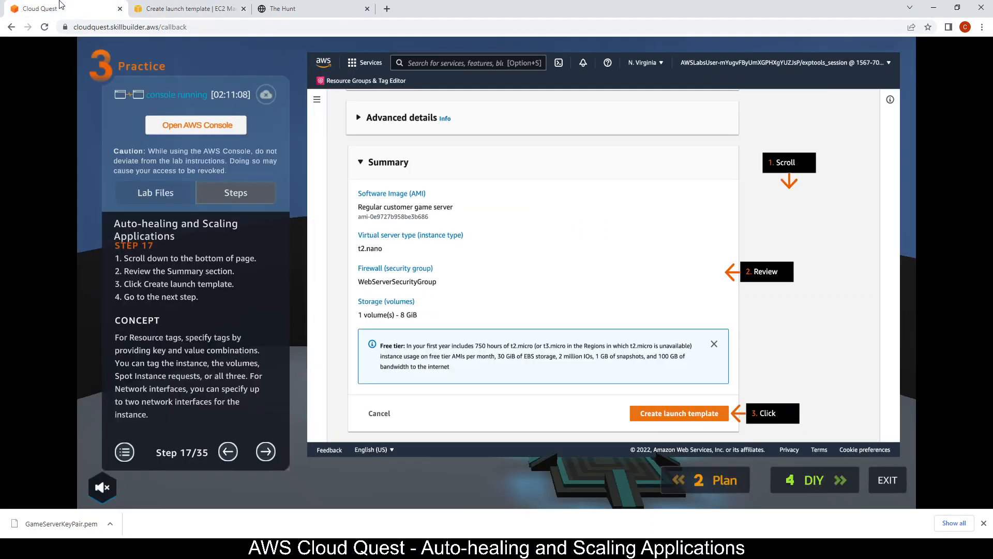
pyautogui.click(173, 6)
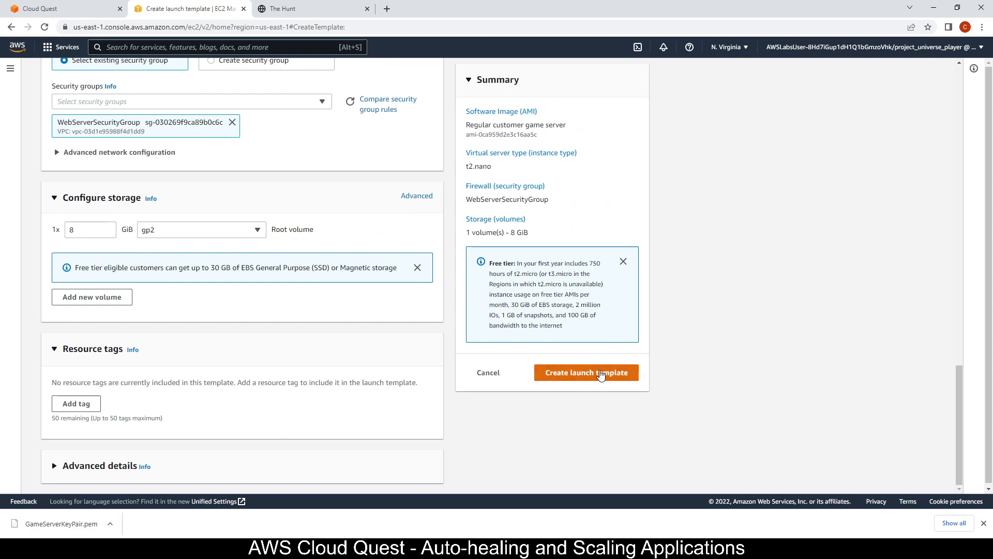
pyautogui.click(600, 374)
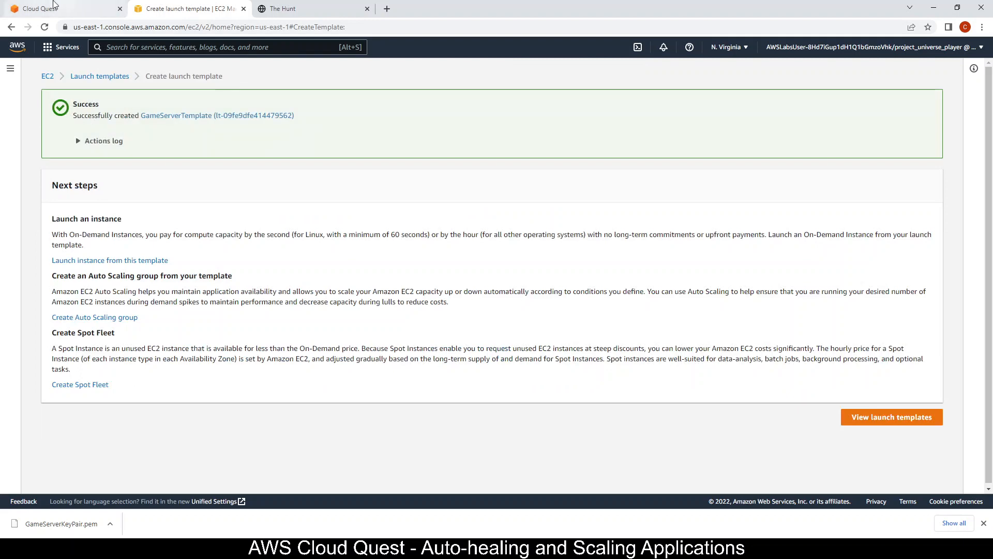
pyautogui.click(54, 6)
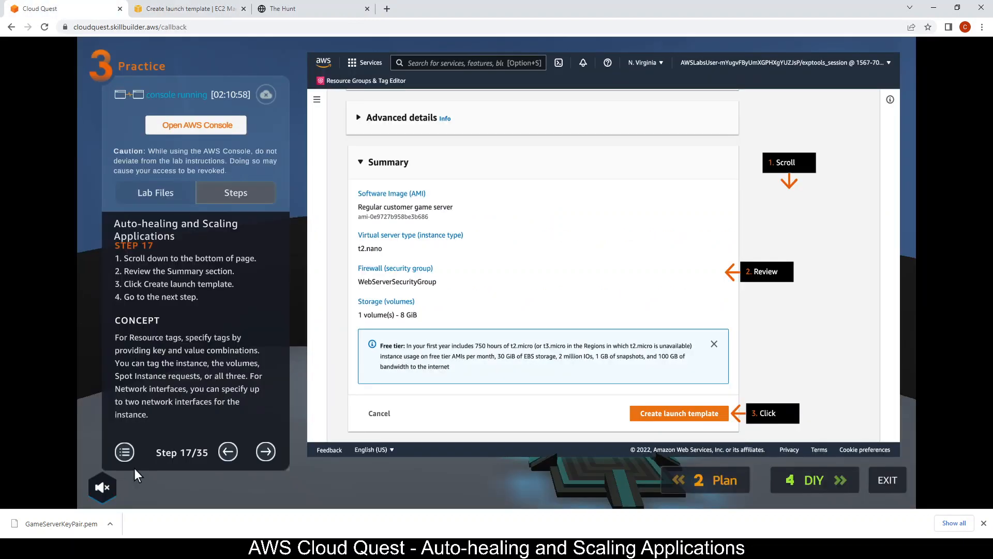
pyautogui.click(265, 452)
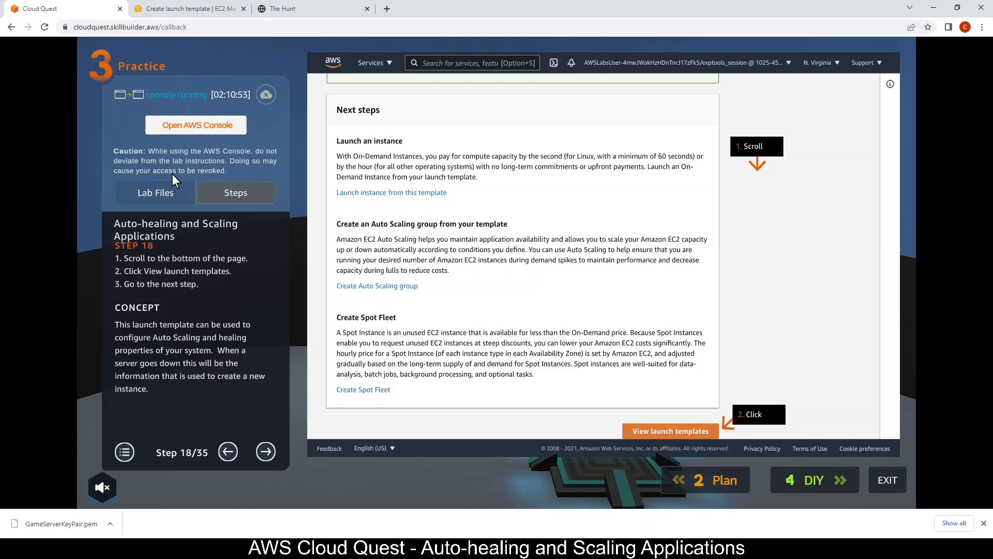
# - View the list of launch templates in the EC2 console, and advance the Cloud Quest lab instructions to step 19
pyautogui.click(195, 7)
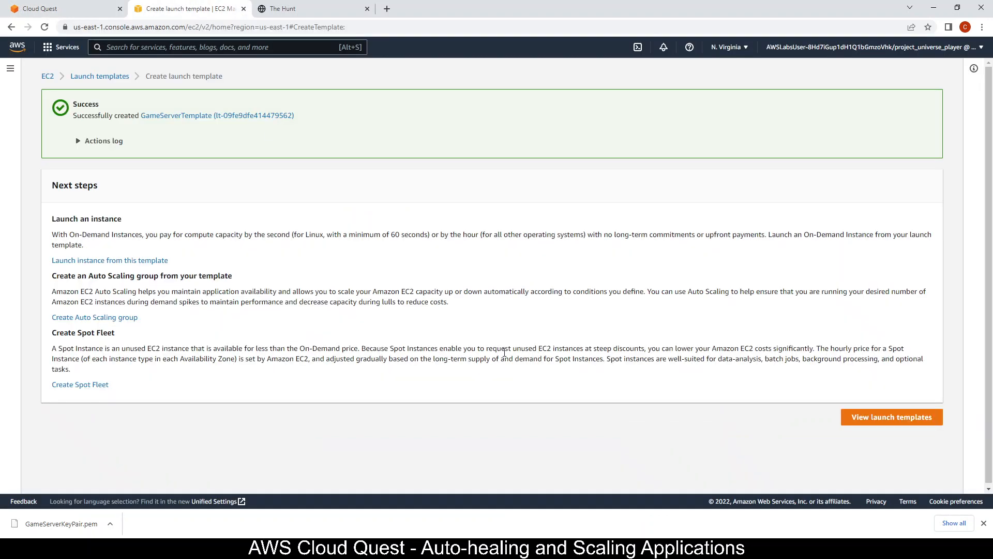
pyautogui.click(861, 423)
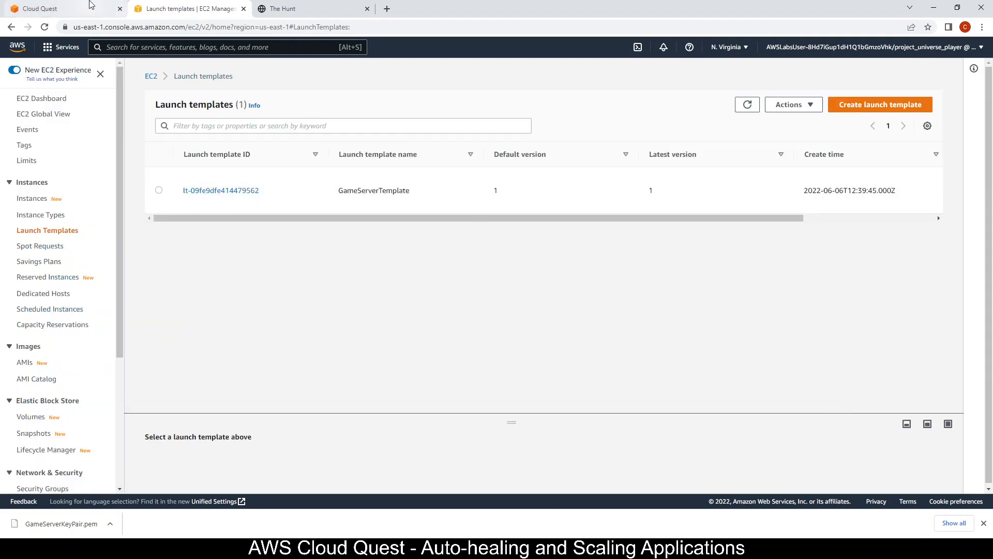
pyautogui.click(91, 6)
pyautogui.click(265, 452)
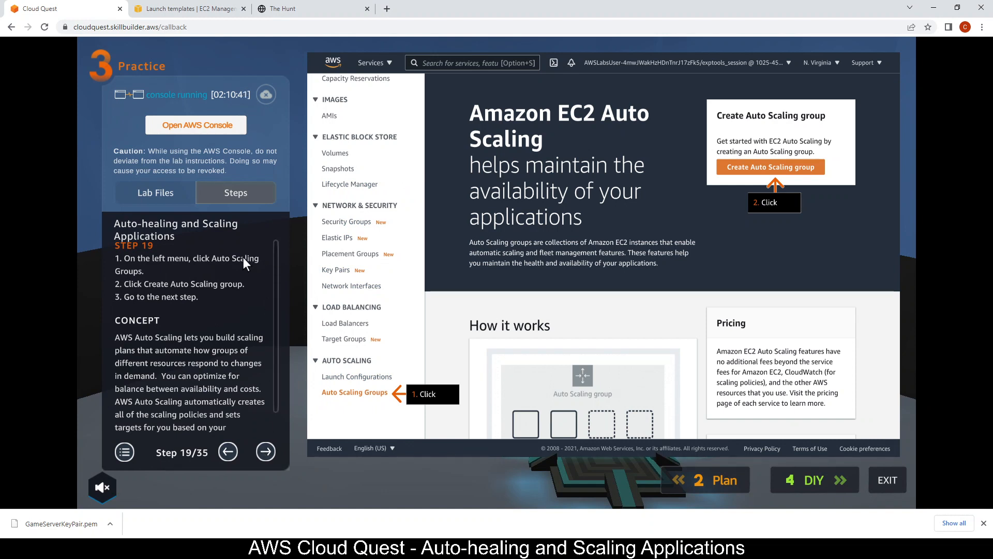
# - Start creating an Auto Scaling group in the EC2 console, and advance the Cloud Quest lab instructions to step 20
pyautogui.click(213, 8)
pyautogui.scroll(-4, 49, 321)
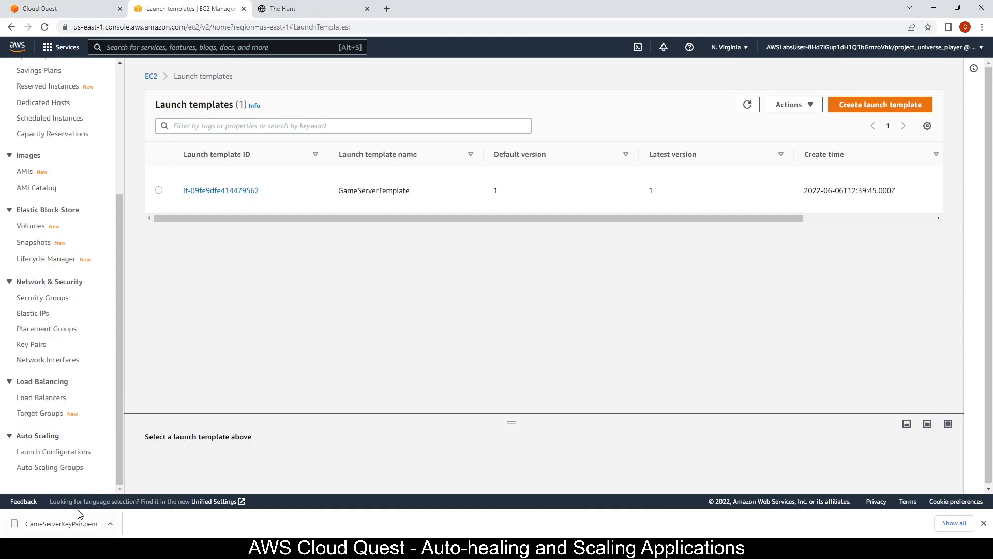
pyautogui.click(64, 468)
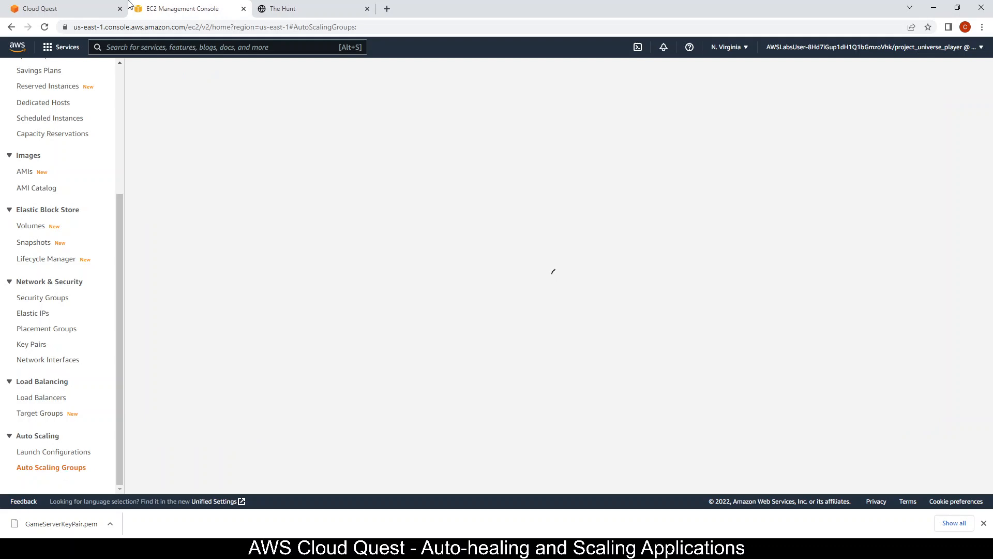
pyautogui.click(62, 9)
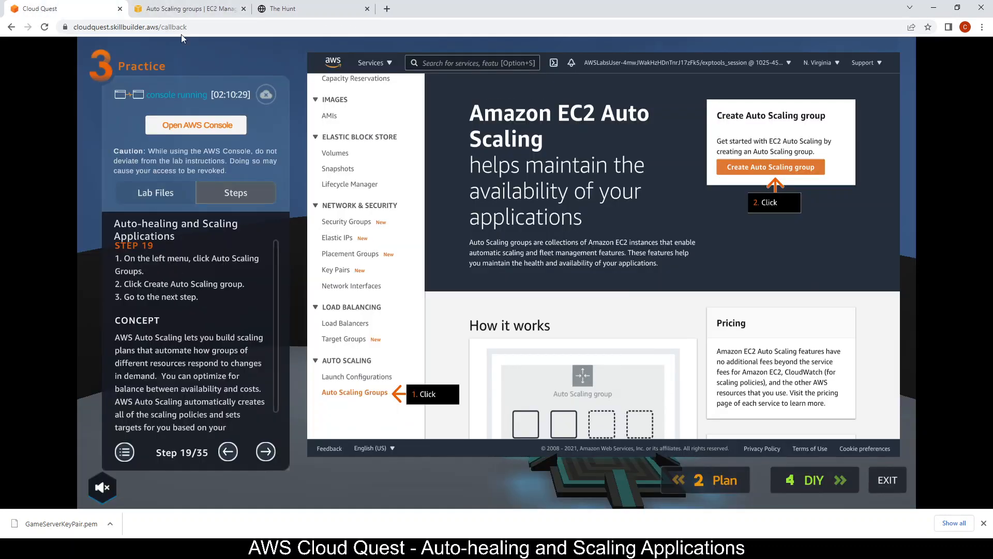
pyautogui.click(184, 8)
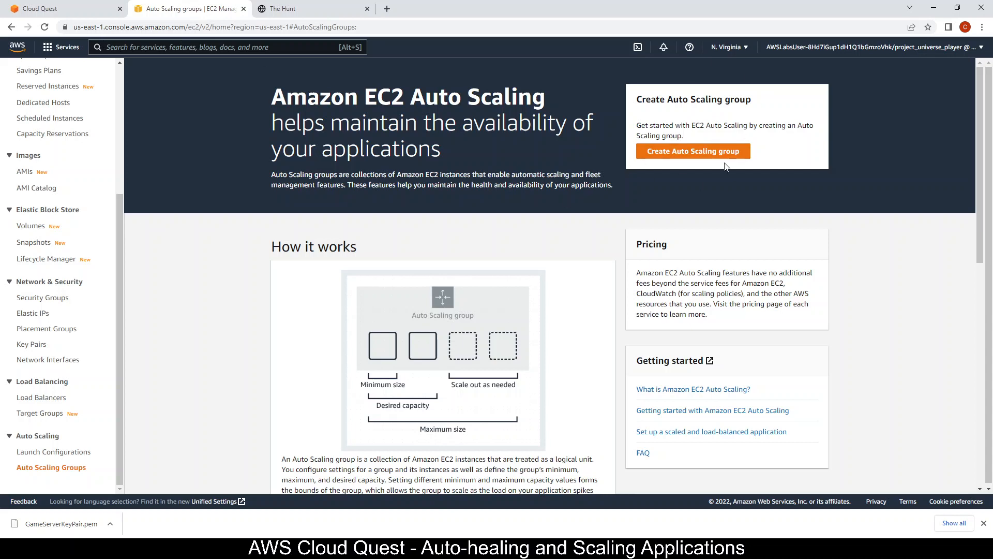
pyautogui.click(706, 153)
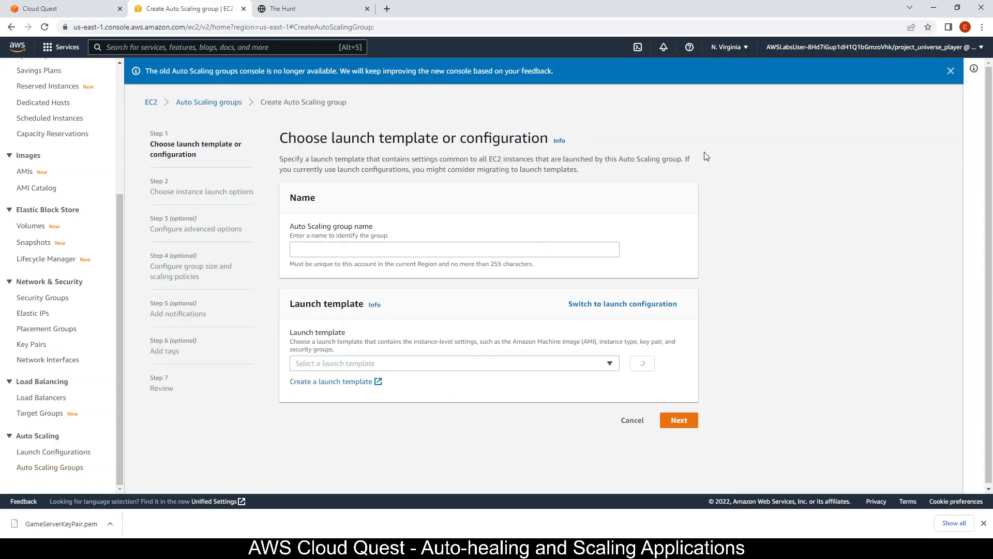
pyautogui.click(71, 8)
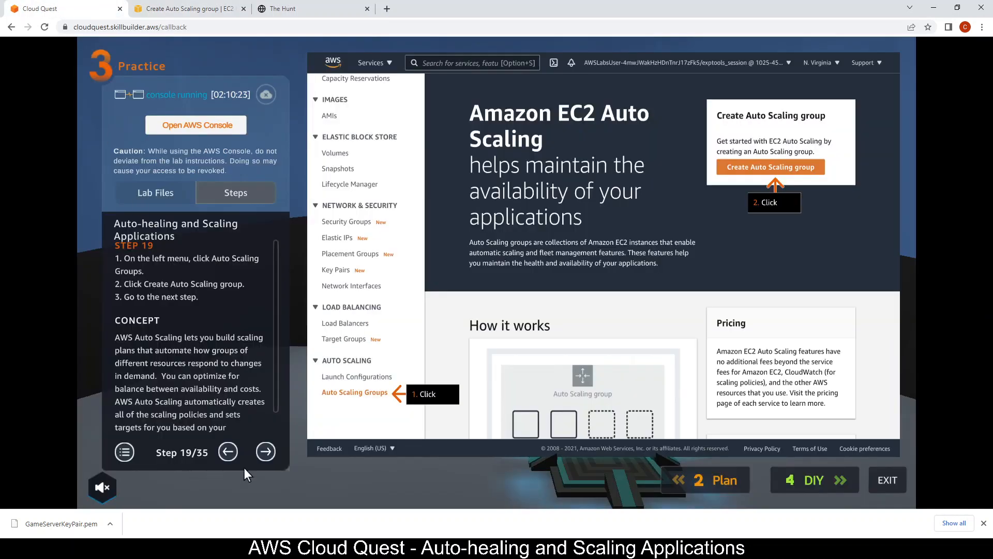
pyautogui.click(267, 450)
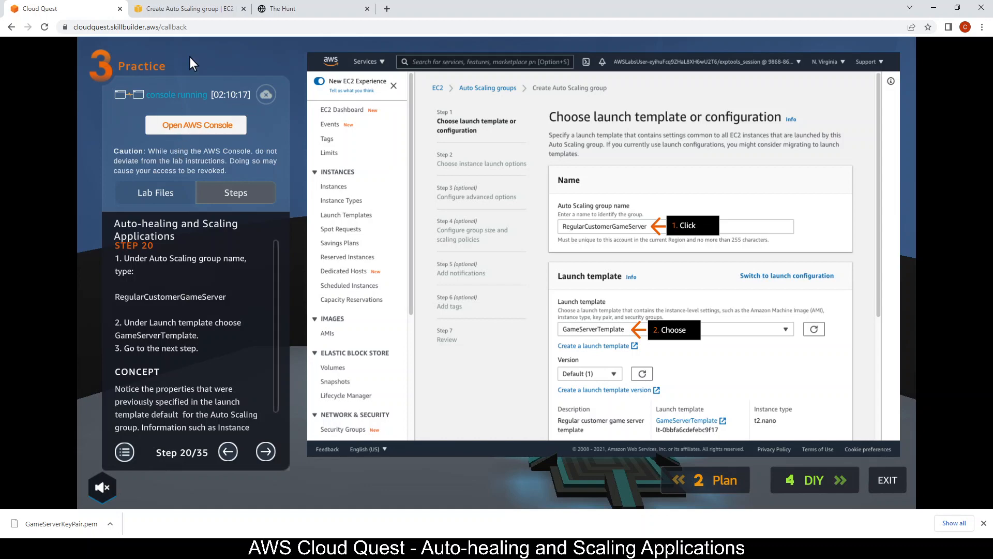
# - Name the new Auto Scaling group RegularCustomerGameServer in the EC2 console
pyautogui.click(189, 9)
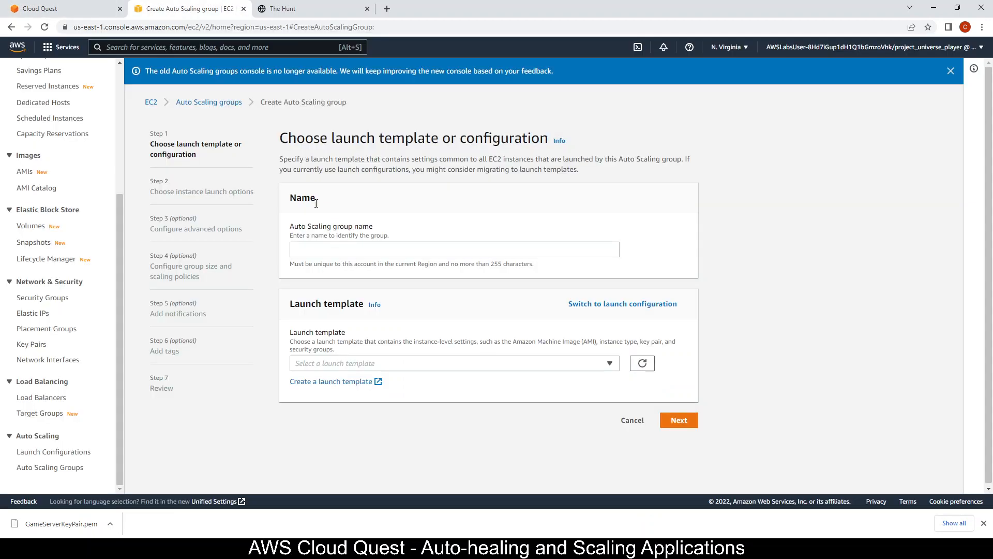
pyautogui.click(350, 251)
pyautogui.write('Regular')
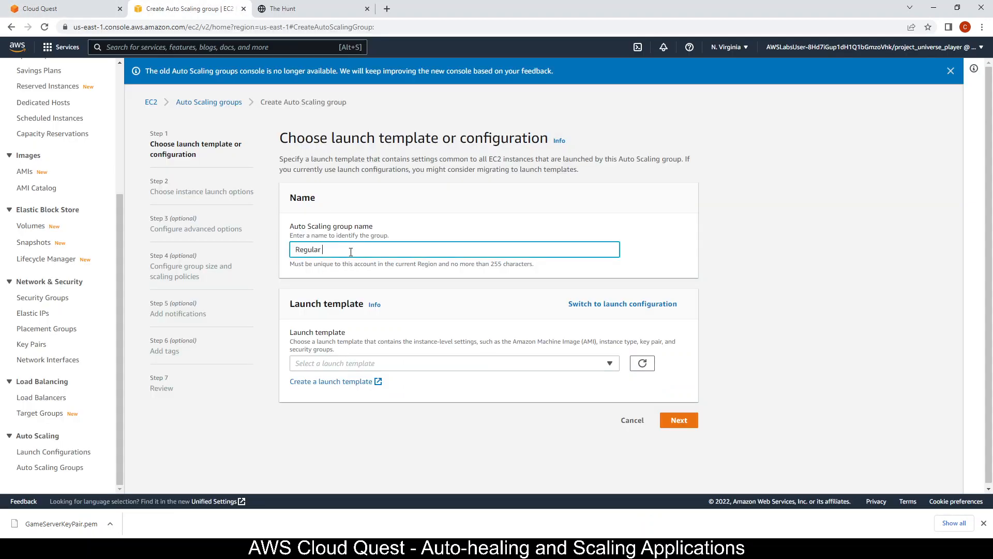
pyautogui.write('CustomerGameServer')
# - Choose GameServerTemplate as the Auto Scaling group's launch template in the EC2 console, and advance the Cloud Quest lab instructions to step 21
pyautogui.click(91, 10)
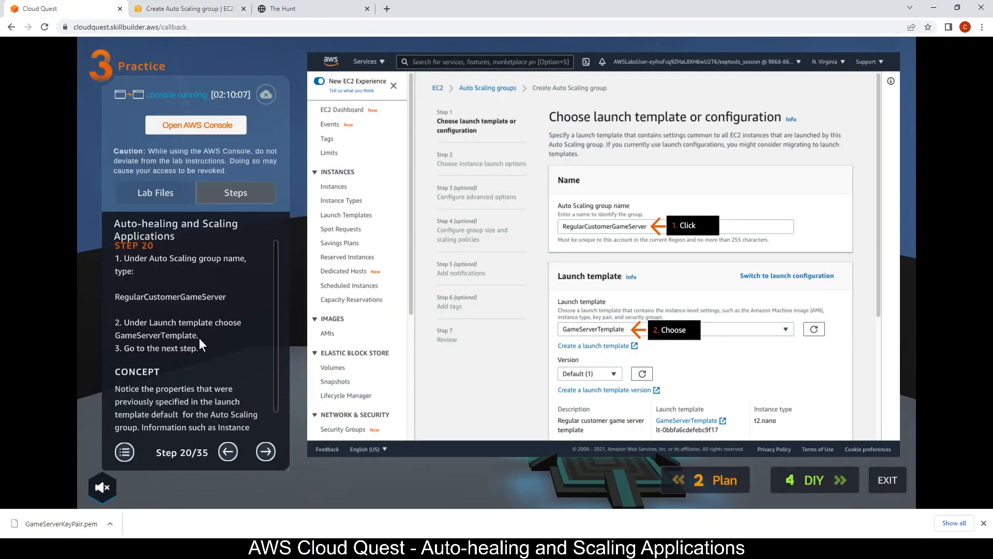
pyautogui.click(210, 7)
pyautogui.click(398, 364)
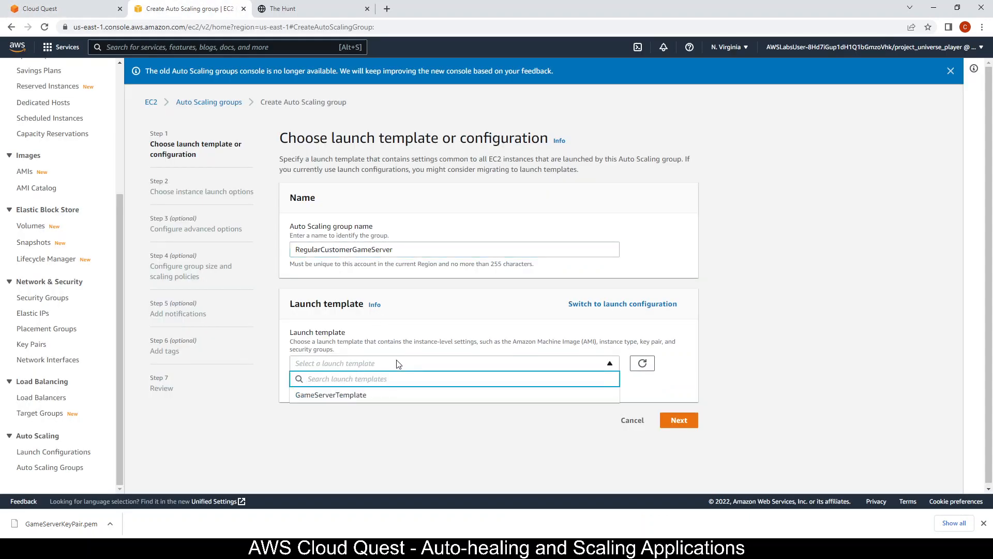
pyautogui.click(377, 396)
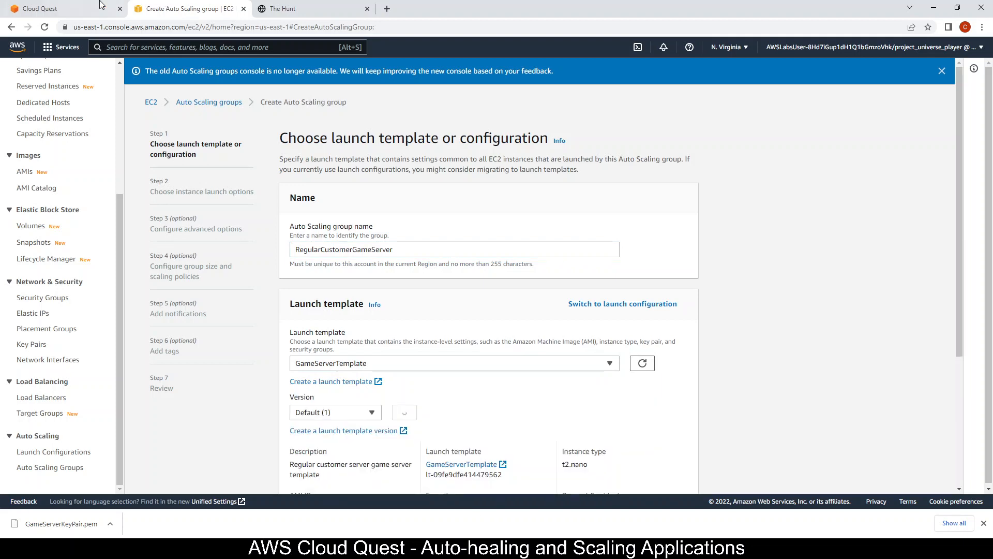
pyautogui.click(75, 8)
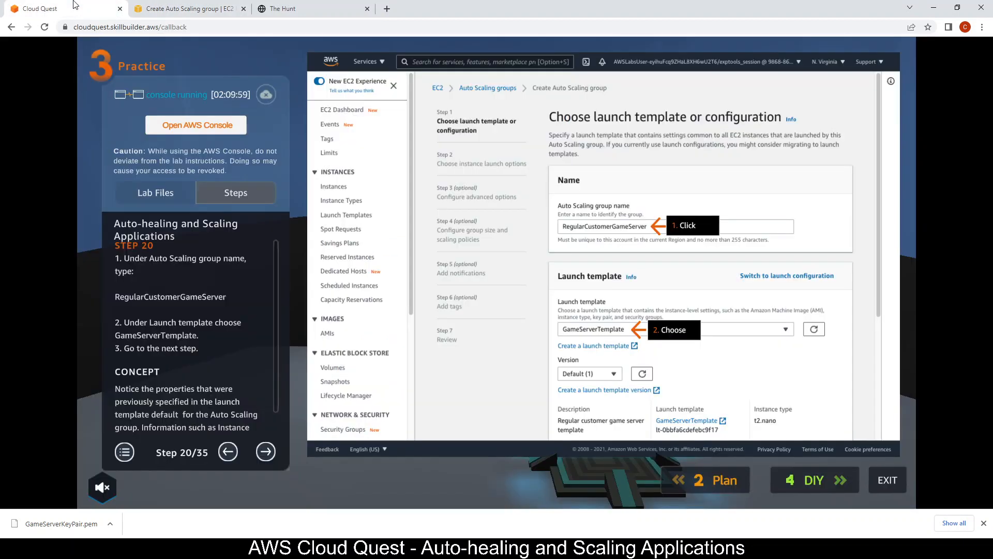
pyautogui.click(260, 449)
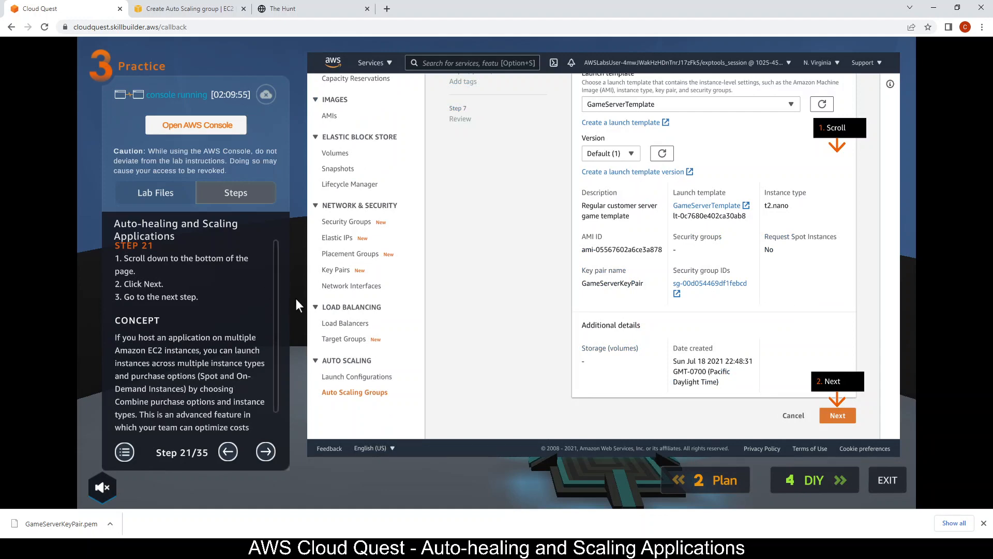
# - Continue the Auto Scaling group setup to the instance launch options in the EC2 console, and advance the Cloud Quest lab instructions to step 22
pyautogui.click(195, 6)
pyautogui.scroll(-4, 617, 276)
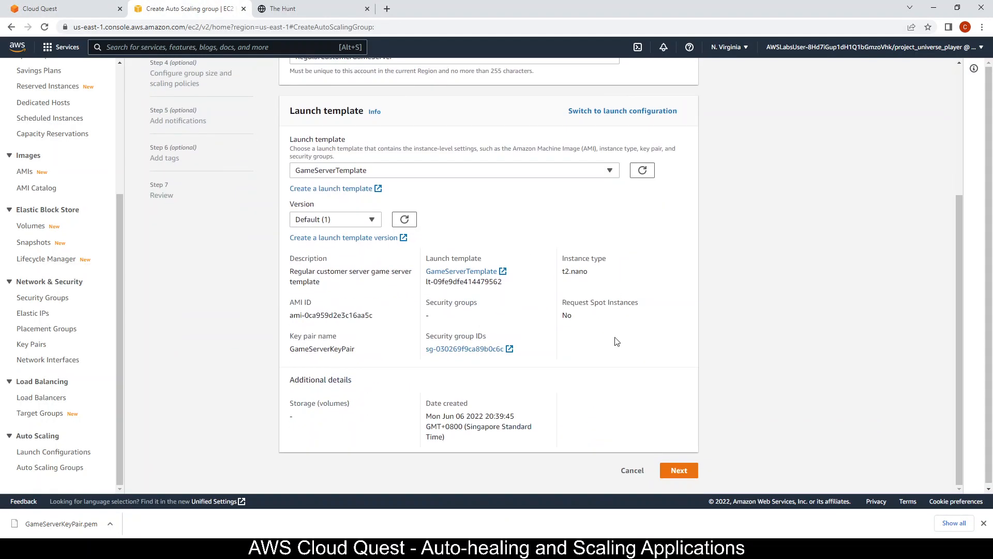
pyautogui.scroll(-1, 642, 414)
pyautogui.click(681, 468)
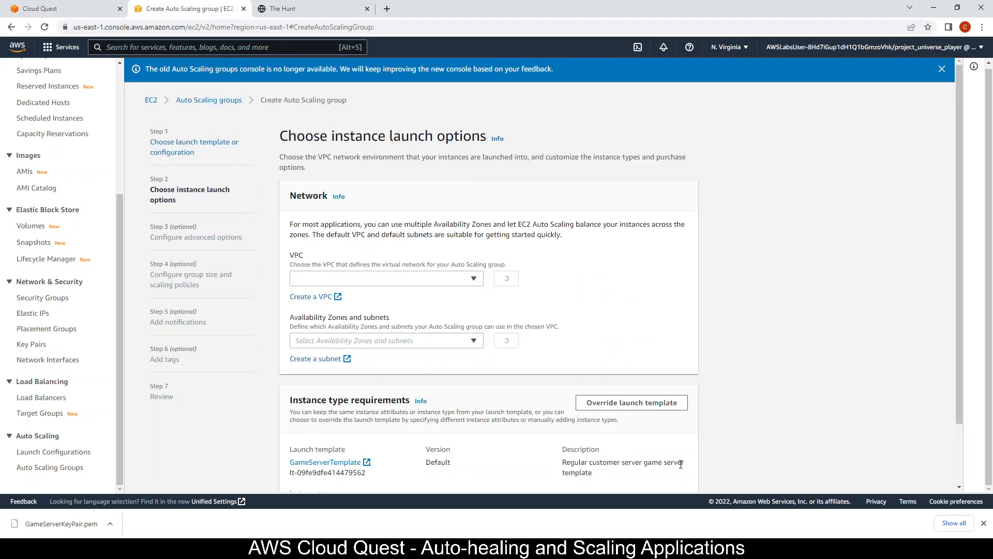
pyautogui.click(63, 8)
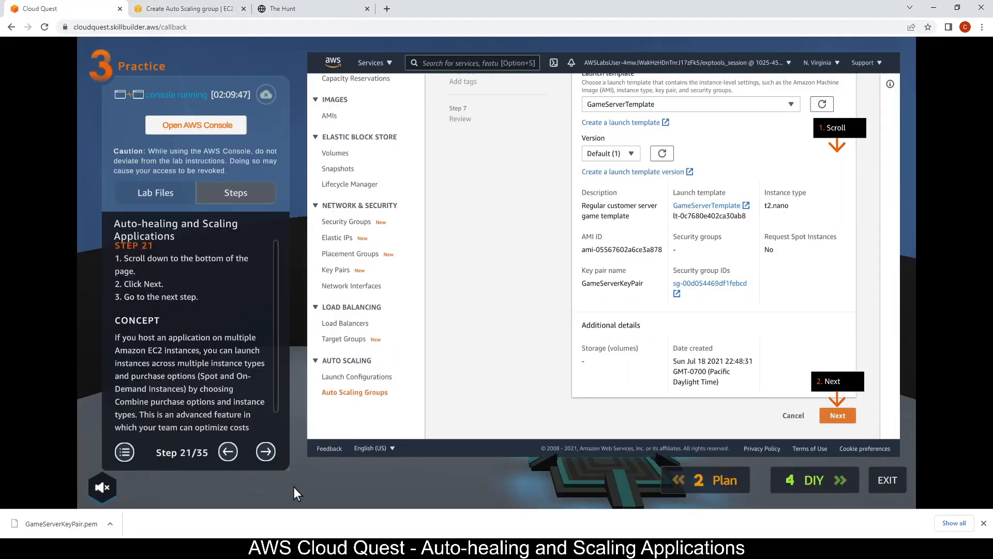
pyautogui.click(266, 451)
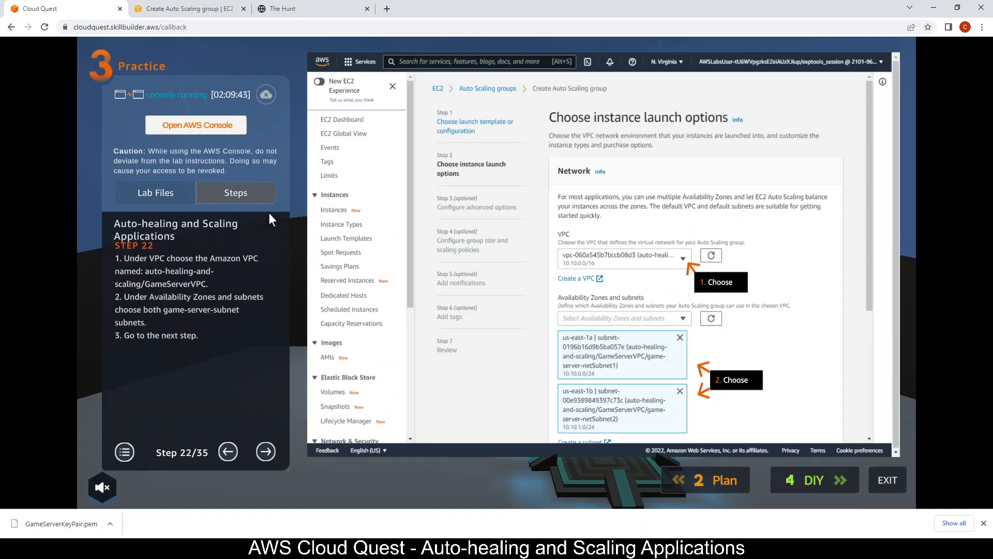
# - Choose the auto-healing-and-scaling/GameServerVPC network as the Auto Scaling group's VPC in the EC2 console
pyautogui.click(203, 5)
pyautogui.click(404, 287)
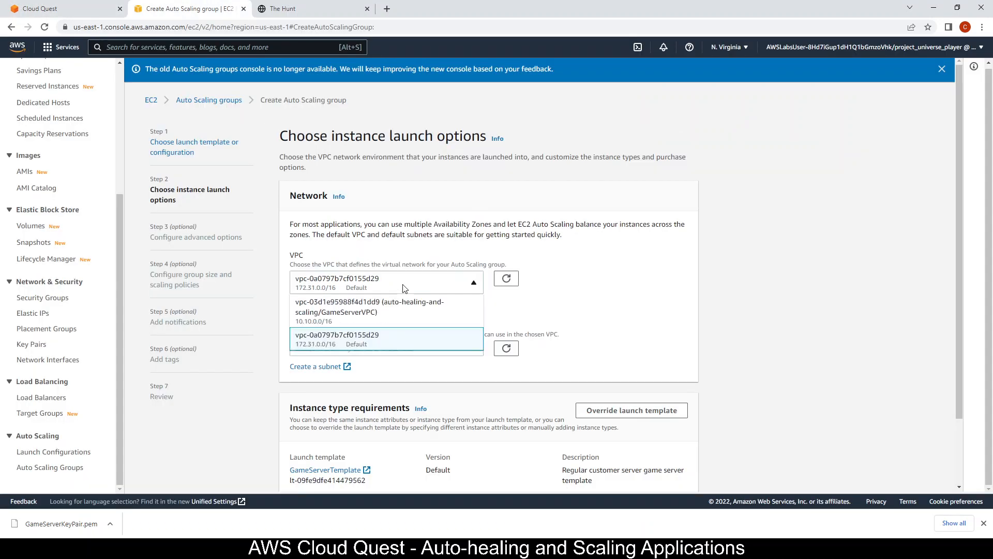
pyautogui.click(411, 314)
# - Add both game-server-net subnets, us-east-1a and us-east-1b, to the Auto Scaling group, and advance the Cloud Quest lab instructions to step 23
pyautogui.click(44, 7)
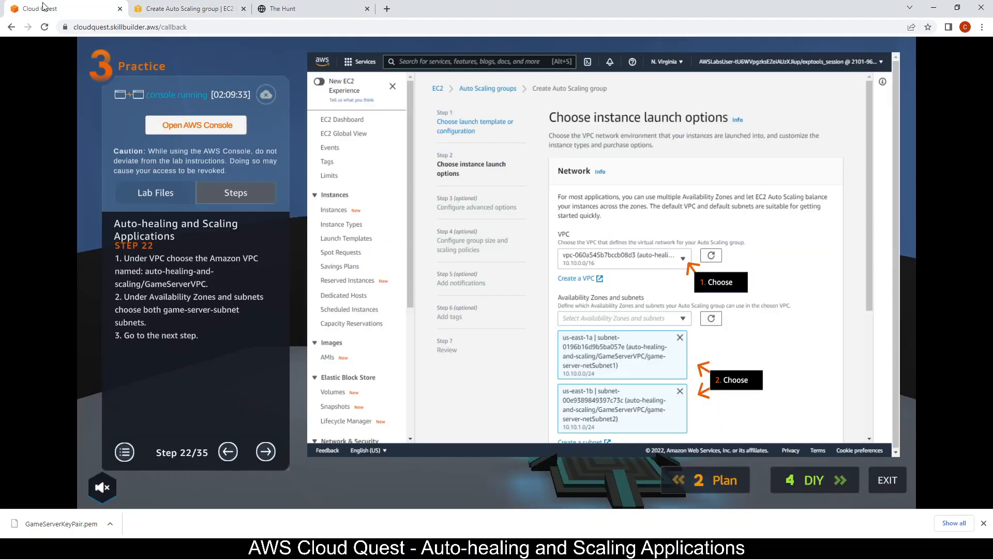
pyautogui.click(197, 6)
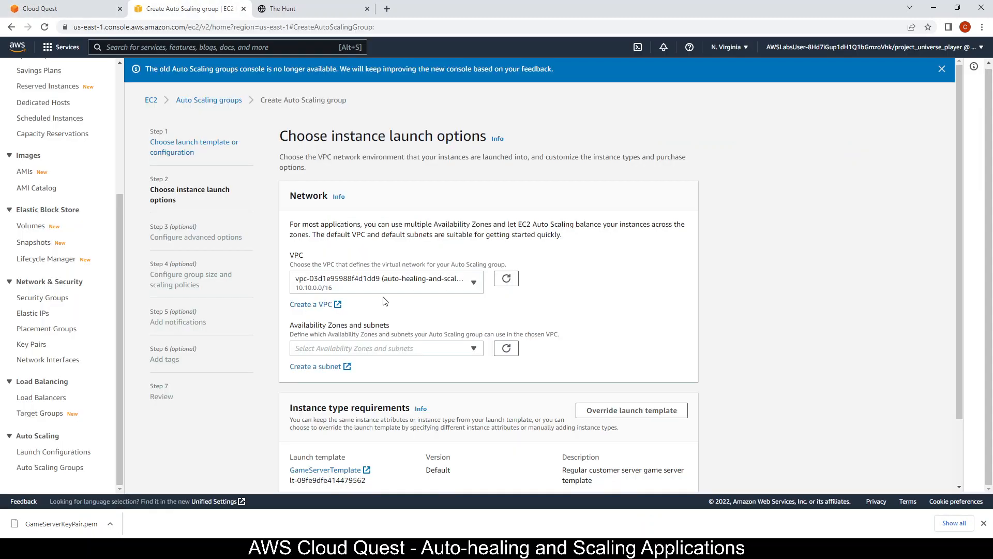
pyautogui.click(399, 269)
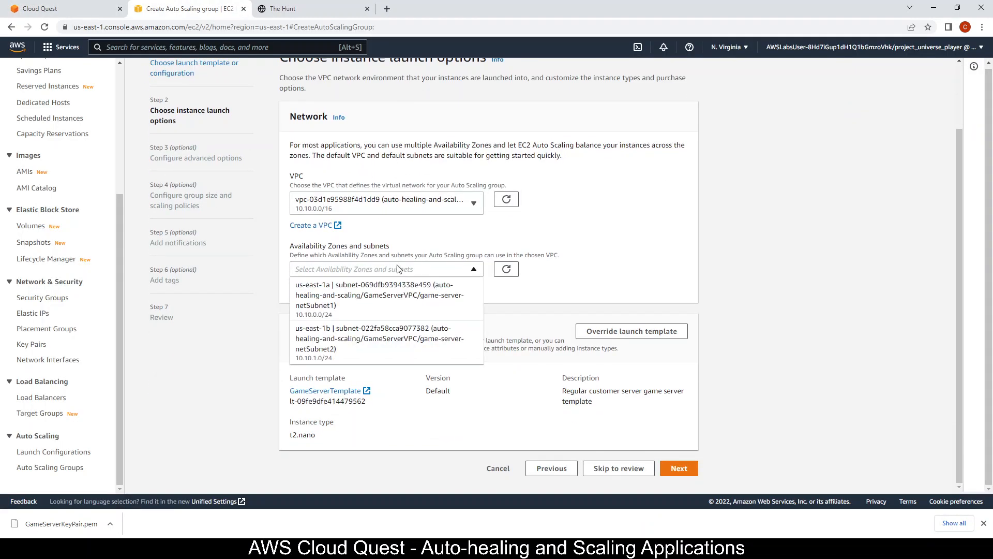
pyautogui.click(390, 341)
pyautogui.click(682, 303)
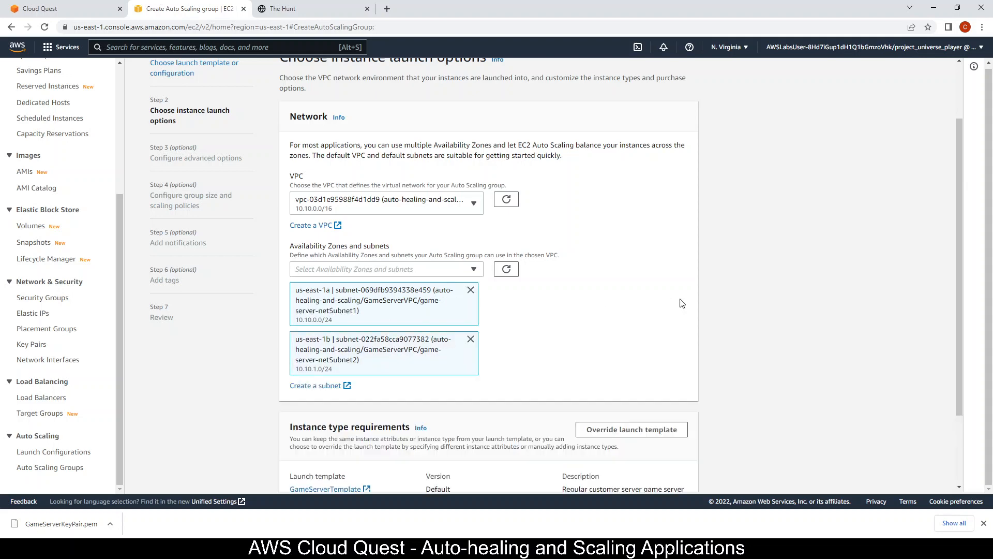
pyautogui.click(73, 7)
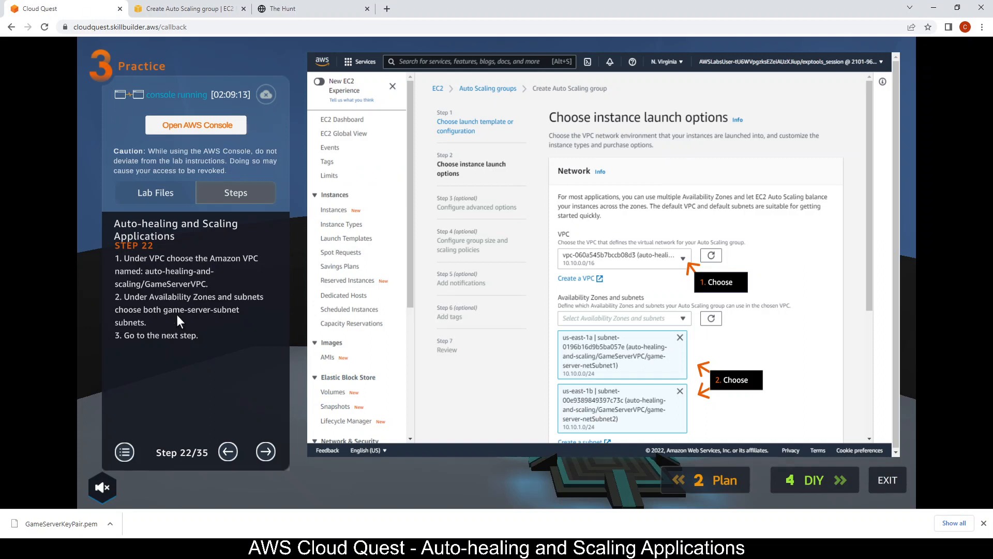
pyautogui.click(268, 452)
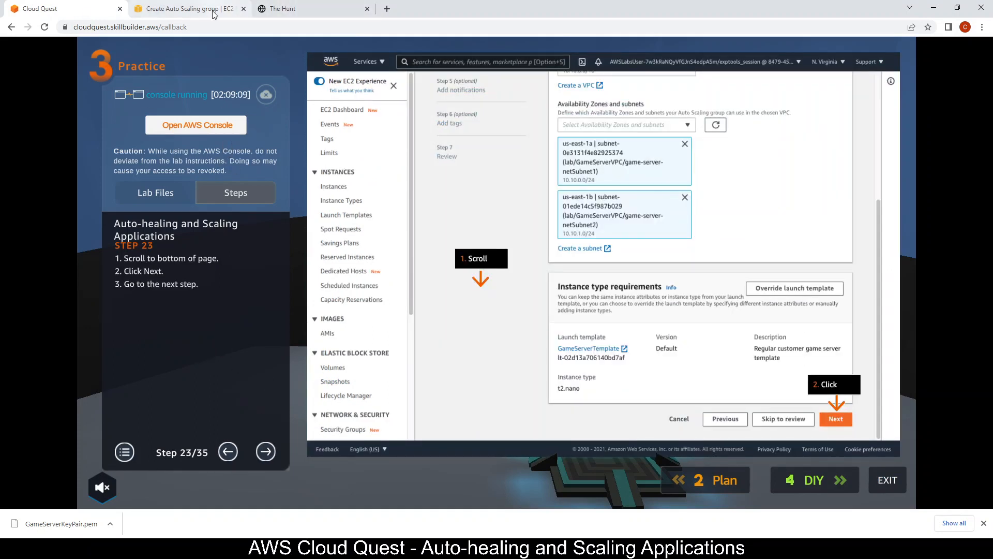
# - Continue the Auto Scaling group setup to the advanced options in the EC2 console, and advance the Cloud Quest lab instructions to step 24
pyautogui.click(195, 4)
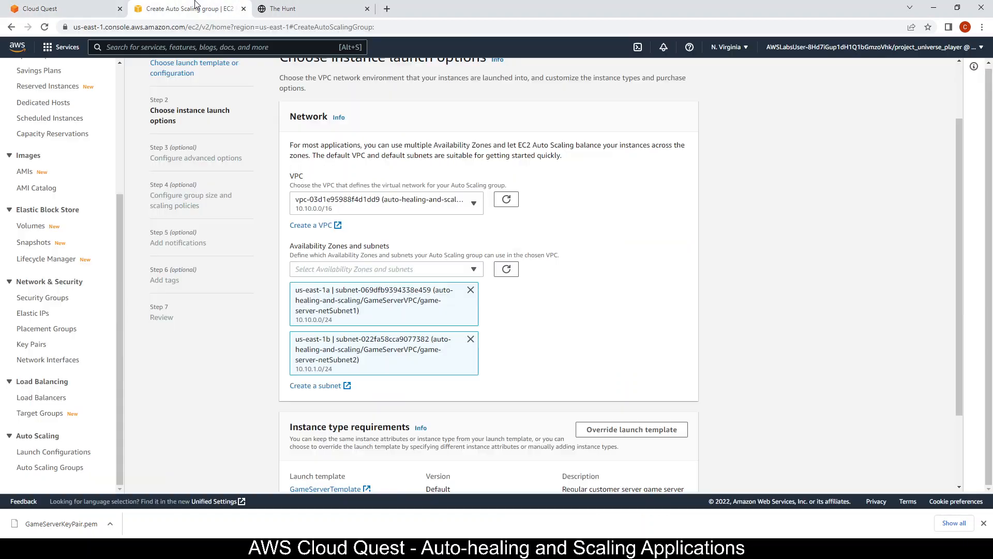
pyautogui.scroll(-2, 357, 290)
pyautogui.click(676, 468)
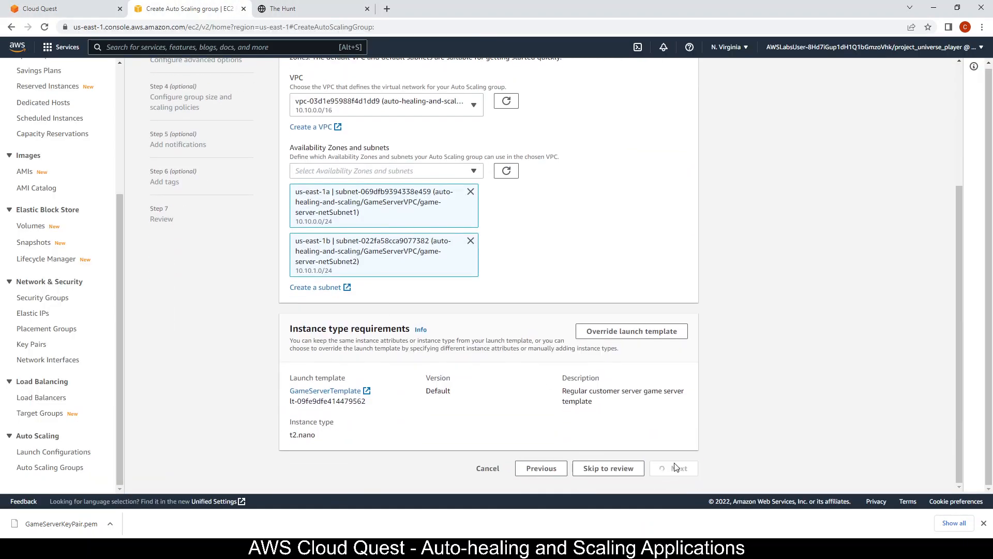
pyautogui.click(90, 6)
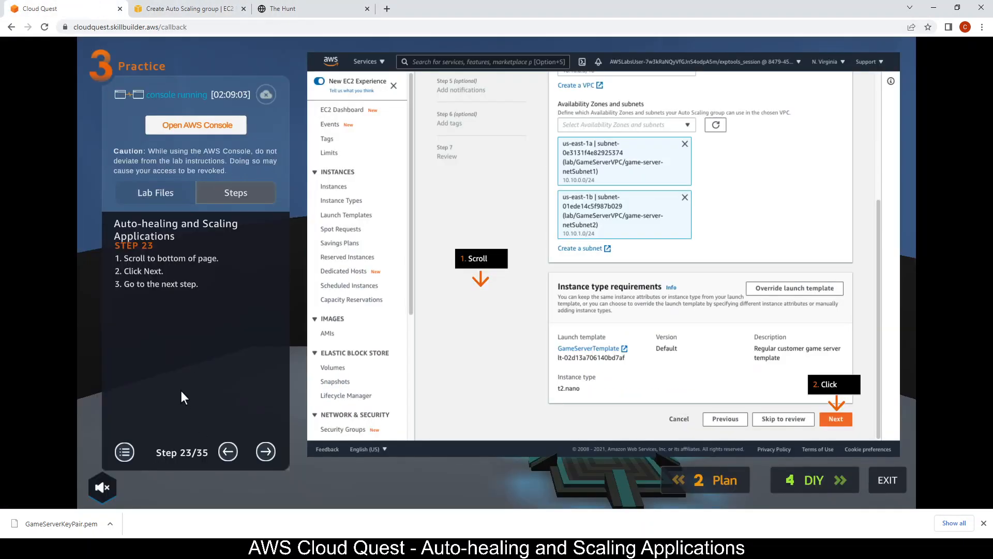
pyautogui.click(265, 451)
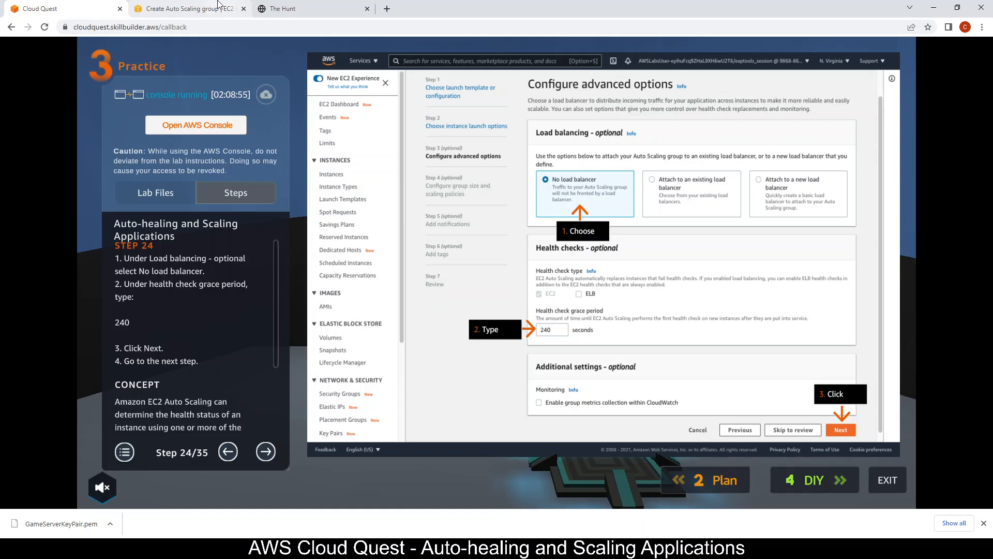
# - Set the Auto Scaling group's health check grace period to 240 seconds in the EC2 console
pyautogui.click(191, 8)
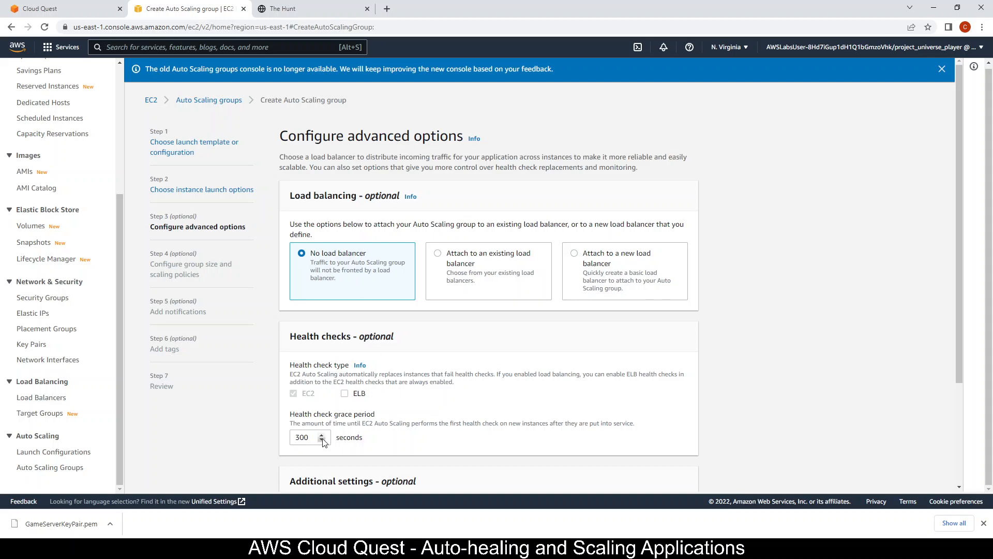
pyautogui.doubleClick(304, 437)
pyautogui.write('140')
pyautogui.press('BackSpace')
pyautogui.press('BackSpace')
pyautogui.press('BackSpace')
pyautogui.write('240')
# - Continue the Auto Scaling group setup to the group size and scaling policies, and advance the Cloud Quest lab instructions to step 25
pyautogui.click(68, 9)
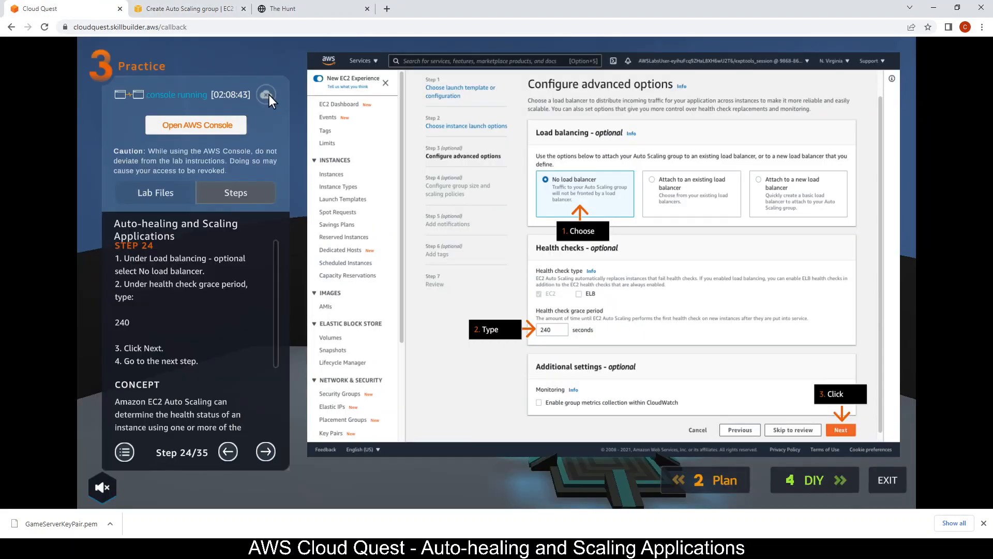
pyautogui.click(204, 8)
pyautogui.scroll(-3, 685, 361)
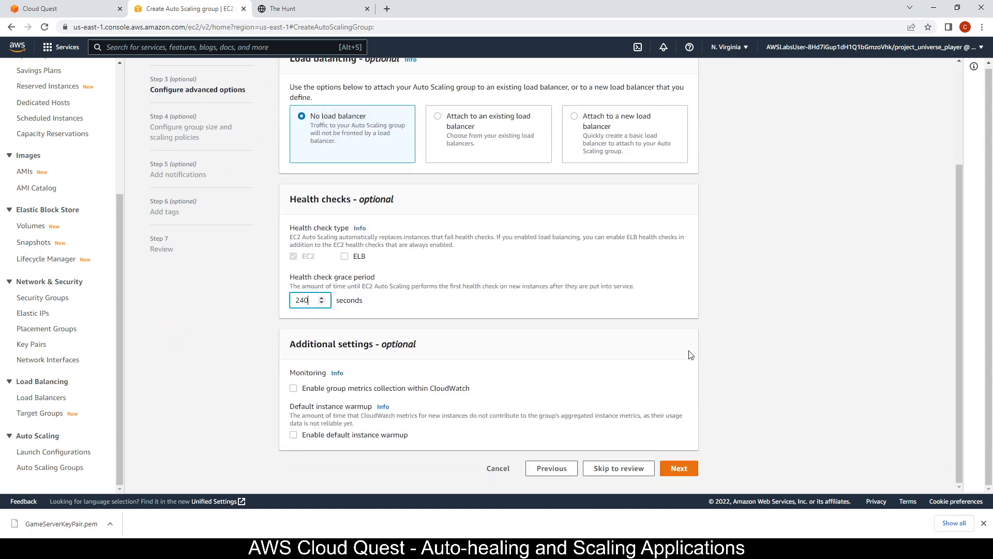
pyautogui.click(678, 468)
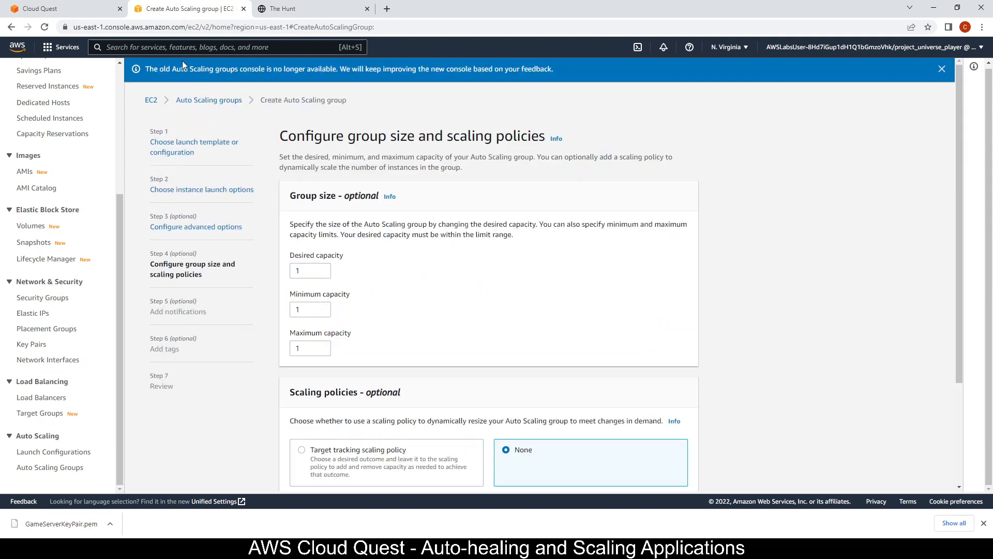
pyautogui.click(65, 7)
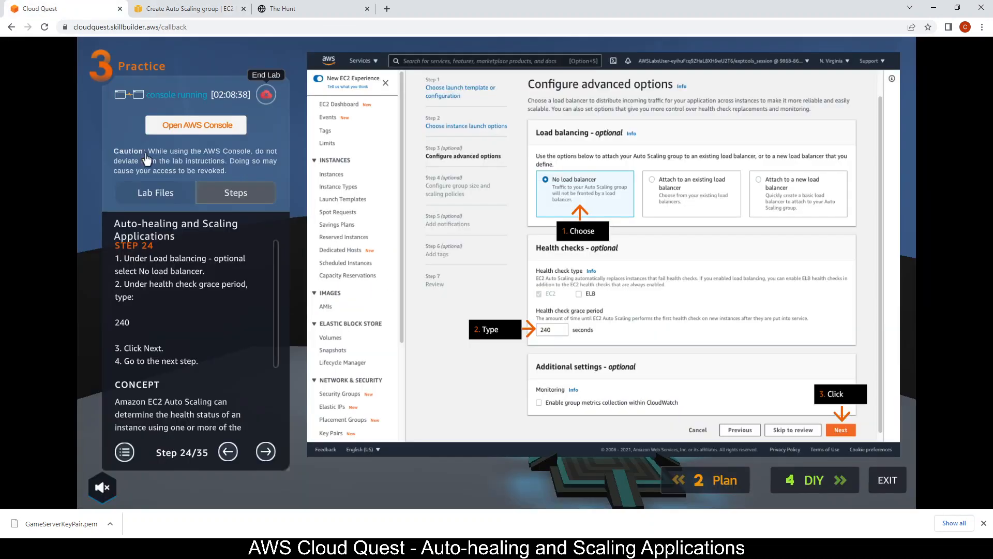
pyautogui.click(262, 451)
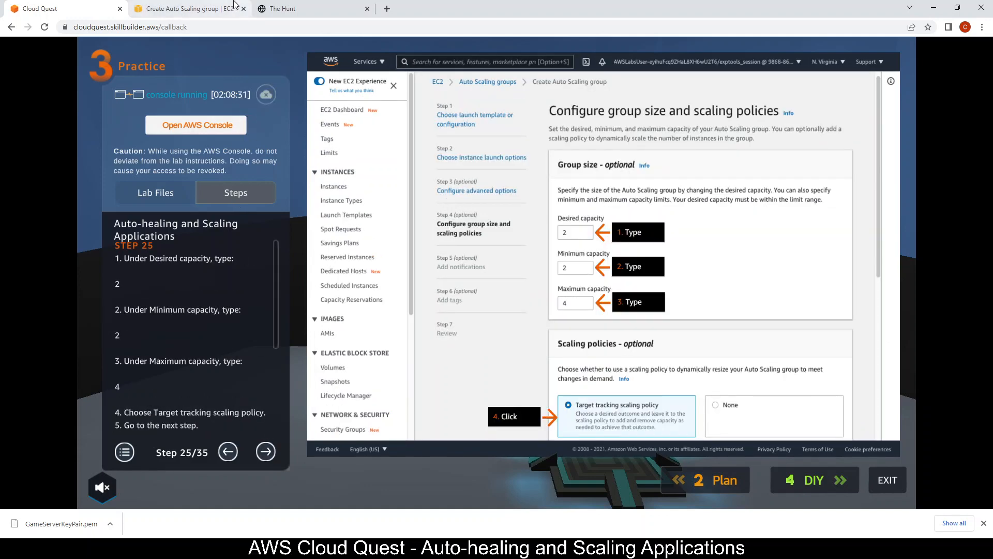
# - Set the Auto Scaling group's desired capacity to 2, minimum capacity to 2 and maximum capacity to 4 in the EC2 console
pyautogui.click(182, 10)
pyautogui.doubleClick(307, 274)
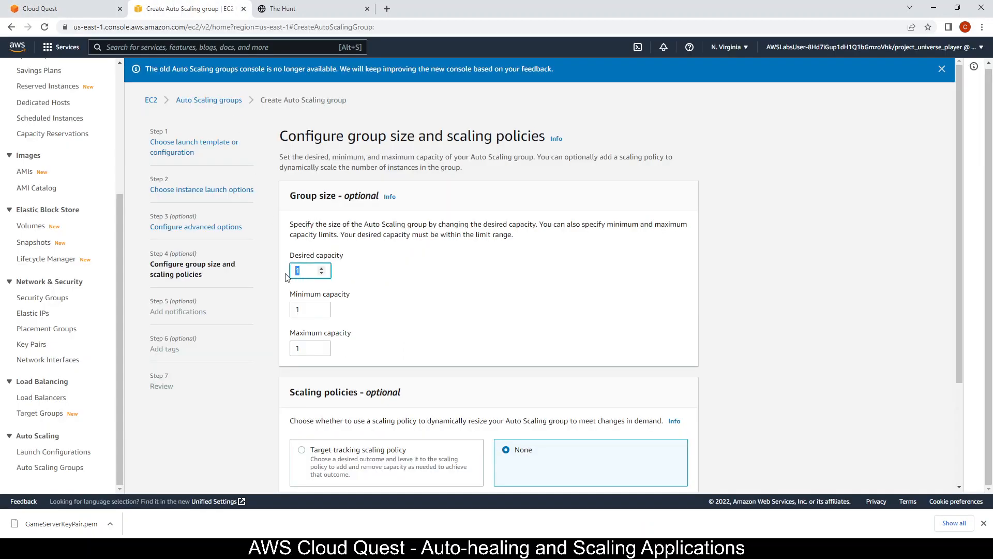
pyautogui.write('2')
pyautogui.doubleClick(306, 309)
pyautogui.write('2')
pyautogui.doubleClick(313, 347)
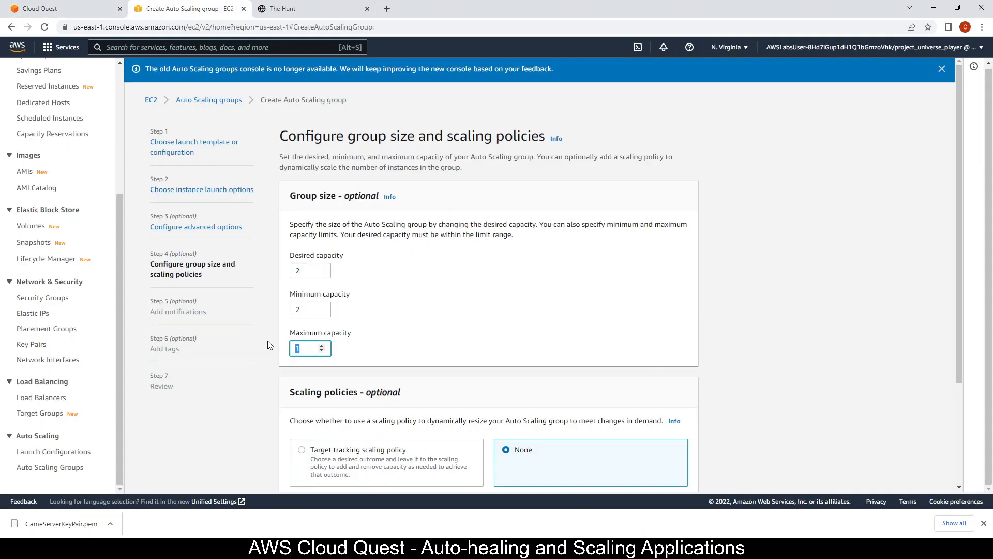
pyautogui.write('4')
# - Choose a target tracking scaling policy for the Auto Scaling group, and advance the Cloud Quest lab instructions to step 26
pyautogui.click(7, 5)
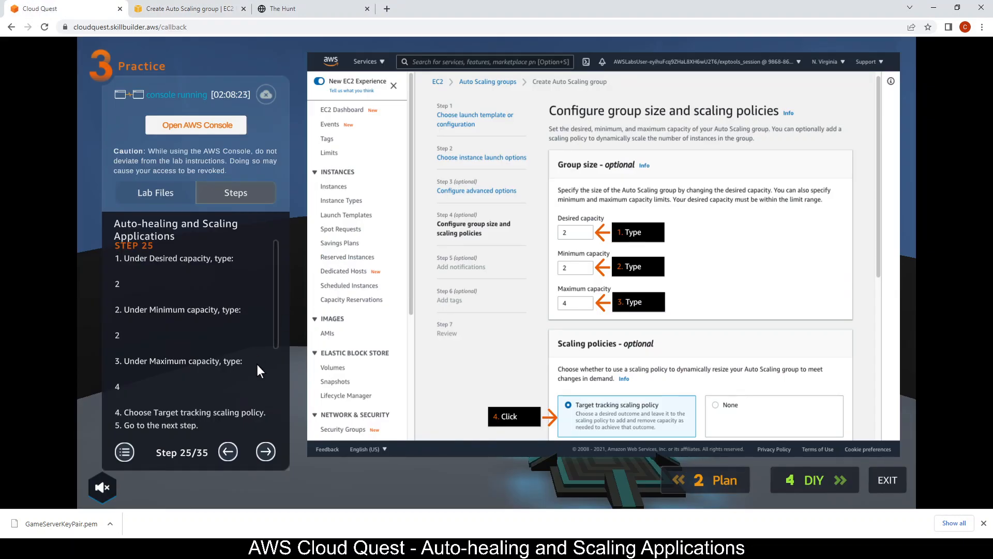
pyautogui.moveTo(275, 321); pyautogui.dragTo(277, 370)
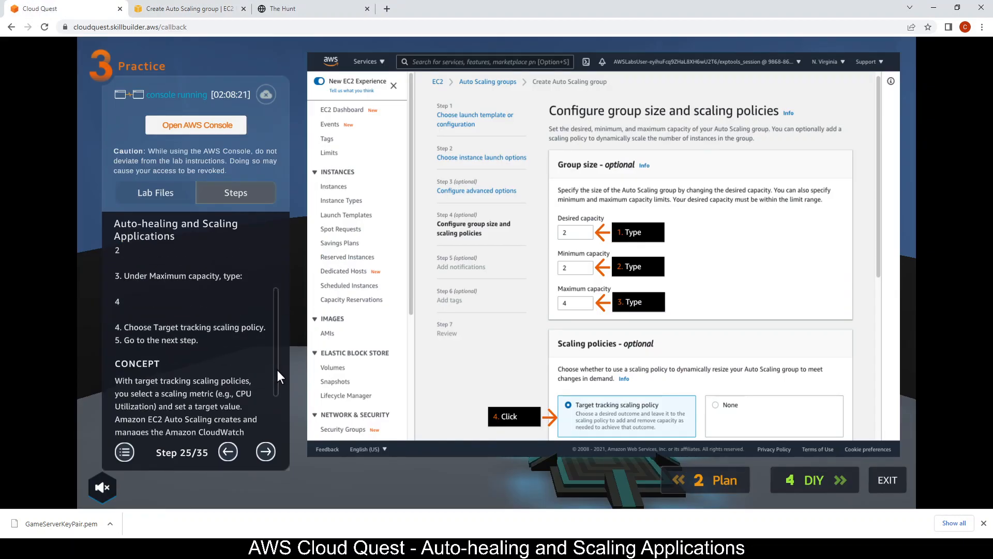
pyautogui.click(170, 10)
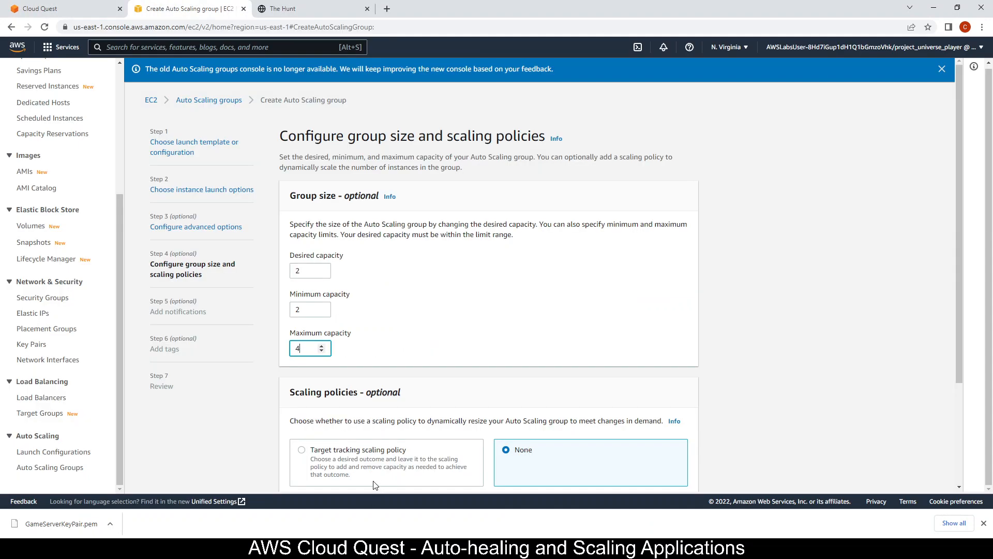
pyautogui.click(355, 448)
pyautogui.scroll(-3, 355, 448)
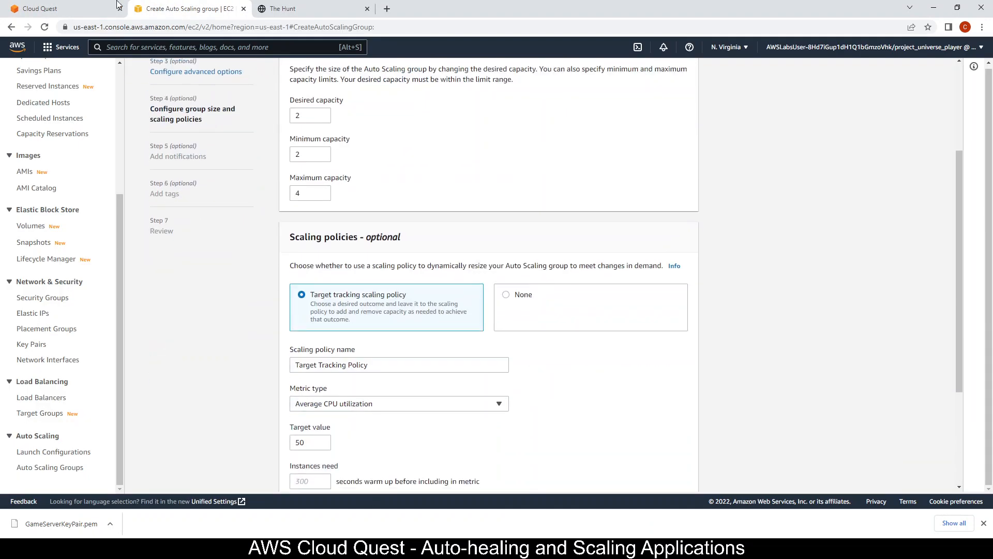
pyautogui.click(52, 9)
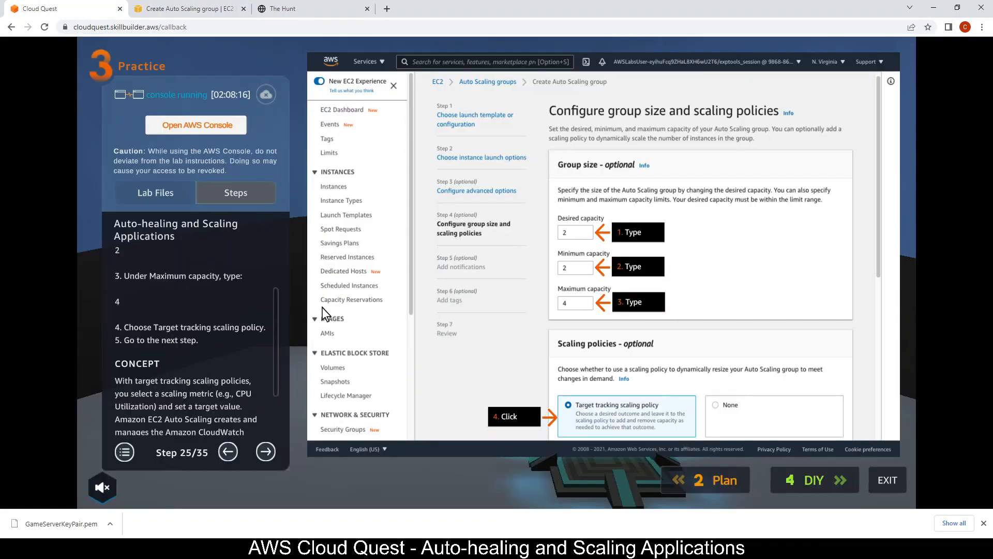
pyautogui.click(264, 451)
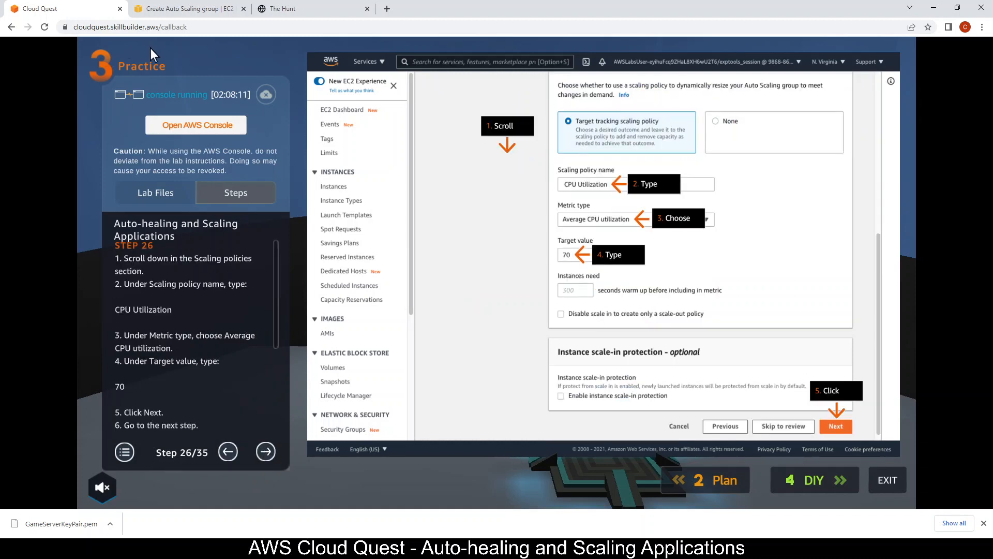
# - Name the target tracking scaling policy CPU Utilization in the EC2 console
pyautogui.click(193, 6)
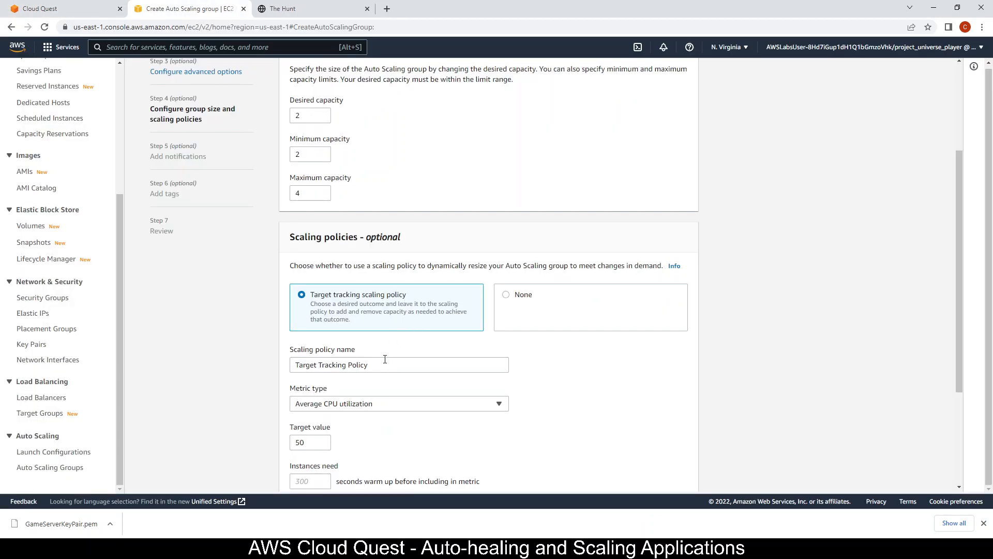
pyautogui.moveTo(383, 367); pyautogui.dragTo(255, 340)
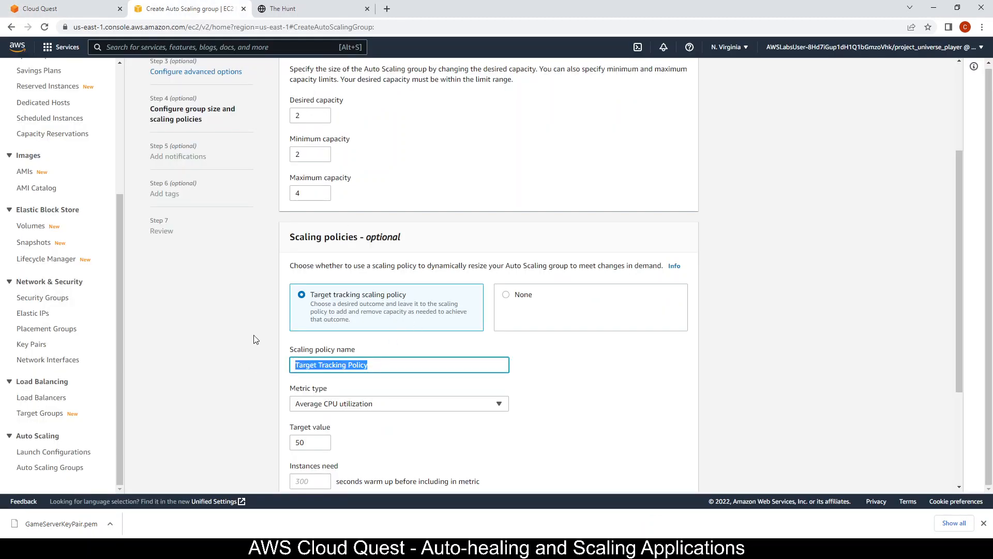
pyautogui.write('CPU Ut')
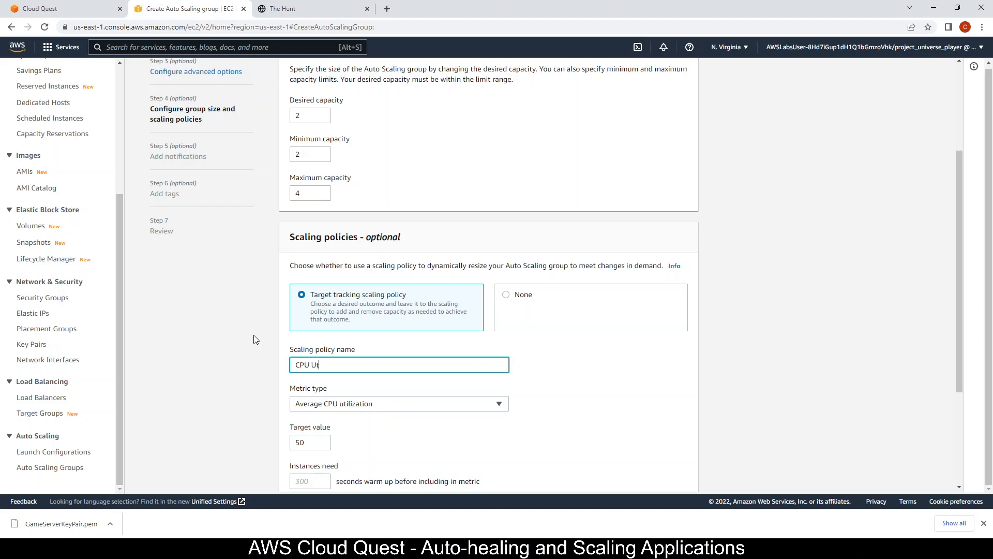
pyautogui.write('ilization')
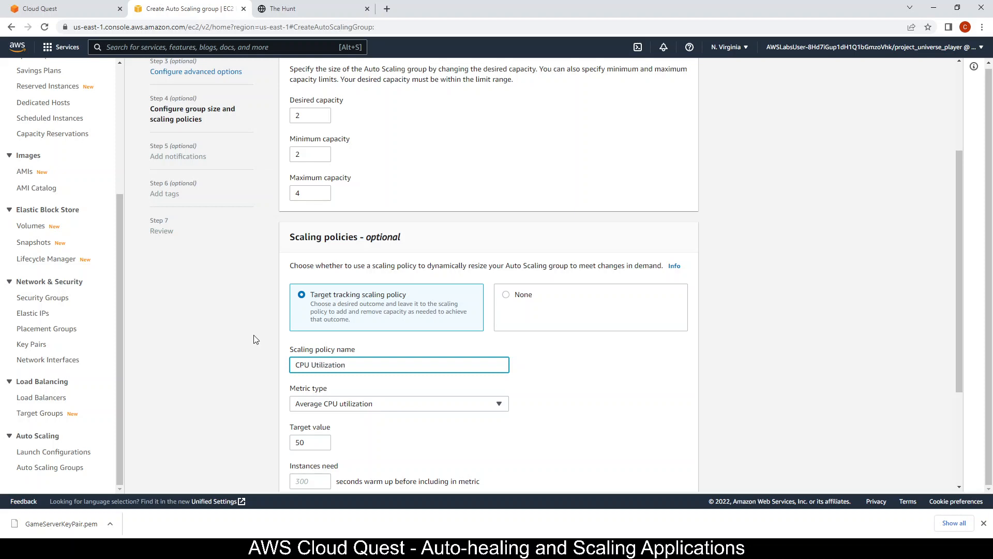
# - Set the scaling policy's target value to 70 in the EC2 console, checking the settings against the Cloud Quest lab instructions
pyautogui.click(93, 6)
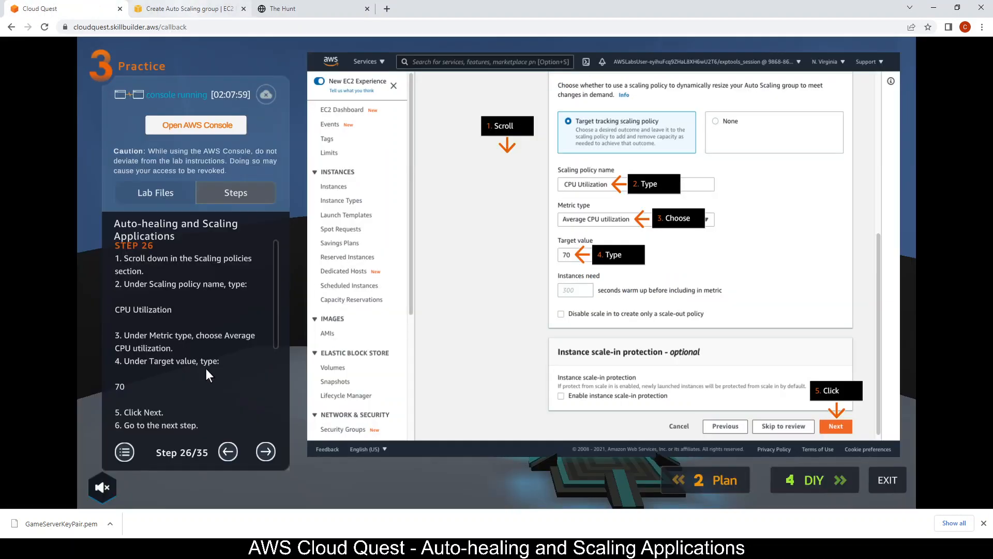
pyautogui.click(165, 8)
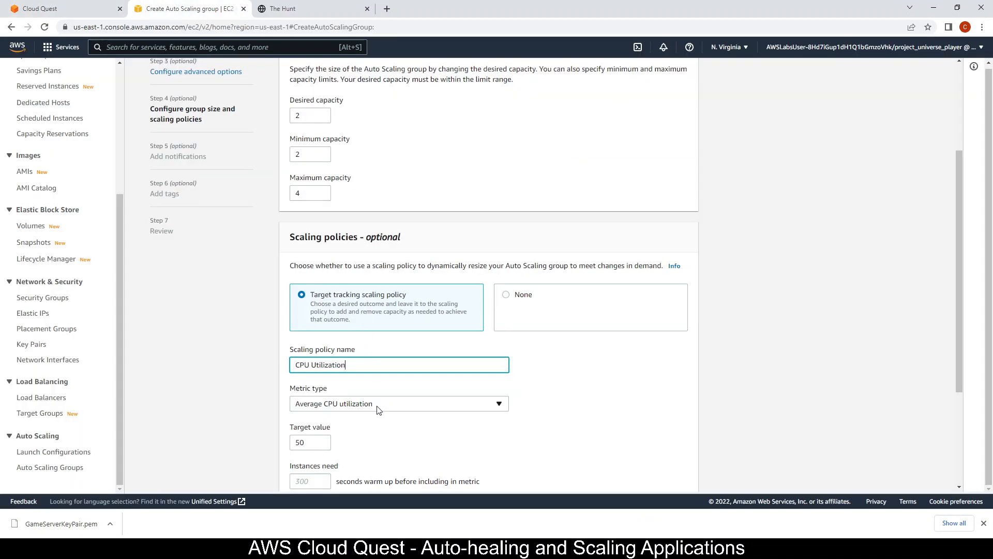
pyautogui.click(62, 6)
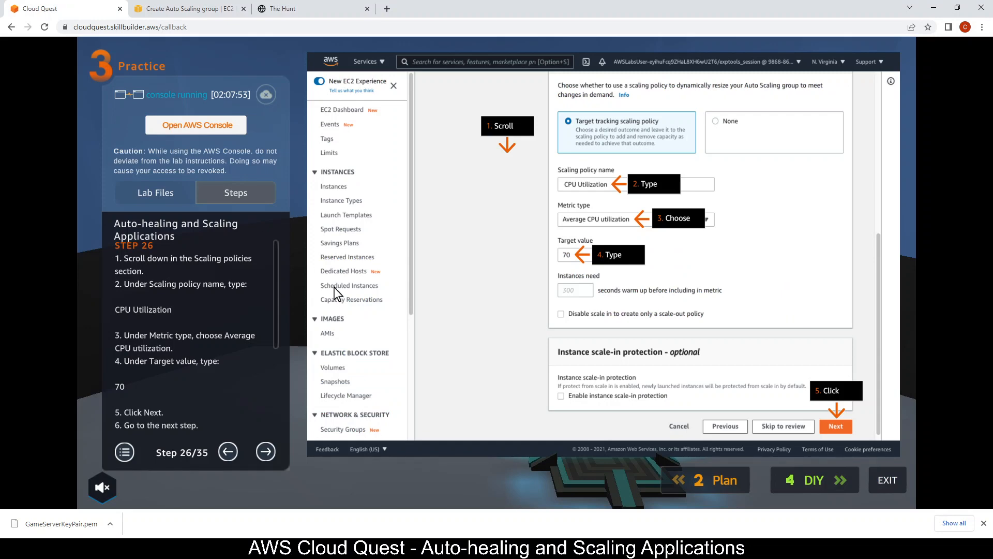
pyautogui.click(179, 7)
pyautogui.click(304, 444)
pyautogui.doubleClick(304, 444)
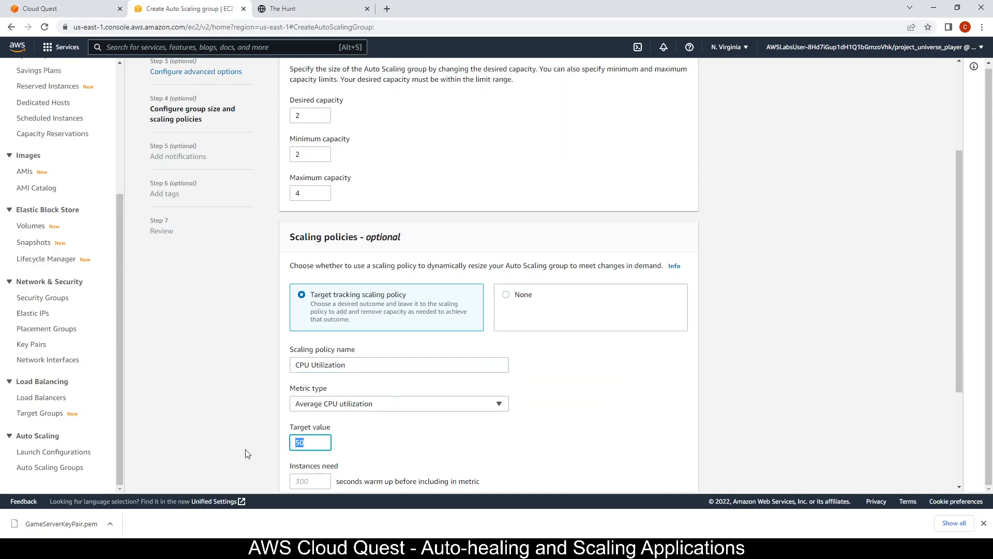
pyautogui.write('70')
pyautogui.scroll(-3, 246, 443)
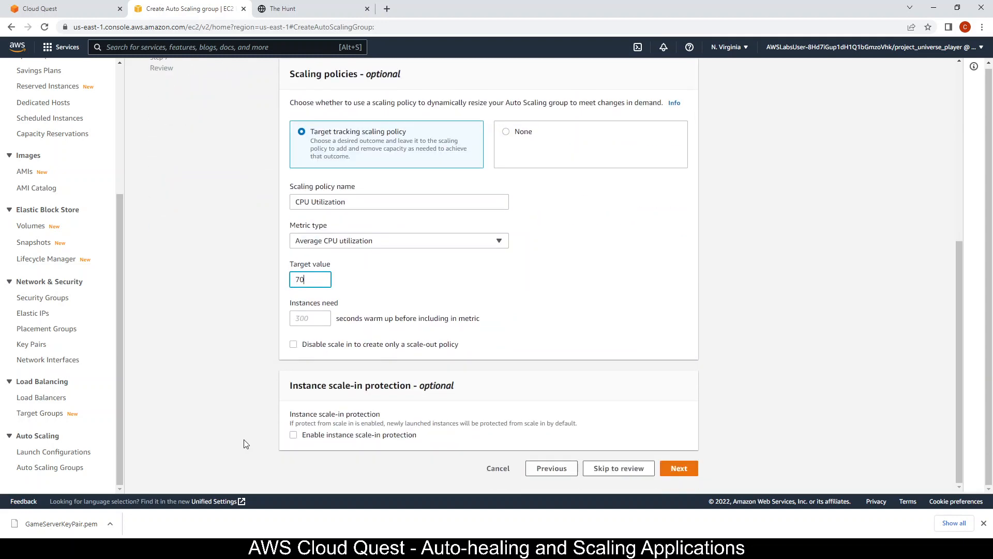
pyautogui.click(105, 2)
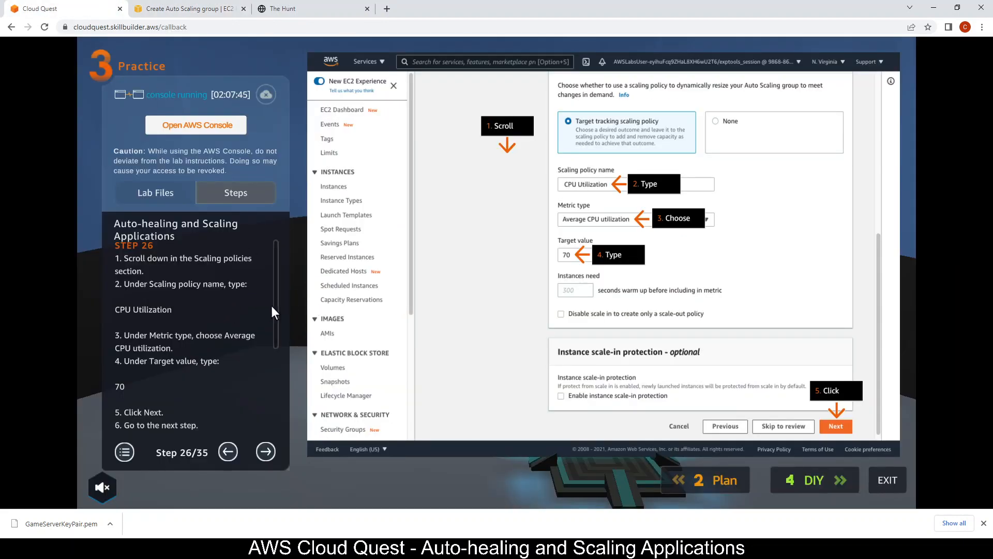
# - Continue the Auto Scaling group setup in the EC2 console to the notifications stage, and advance the Cloud Quest lab instructions to step 27
pyautogui.moveTo(276, 305); pyautogui.dragTo(274, 464)
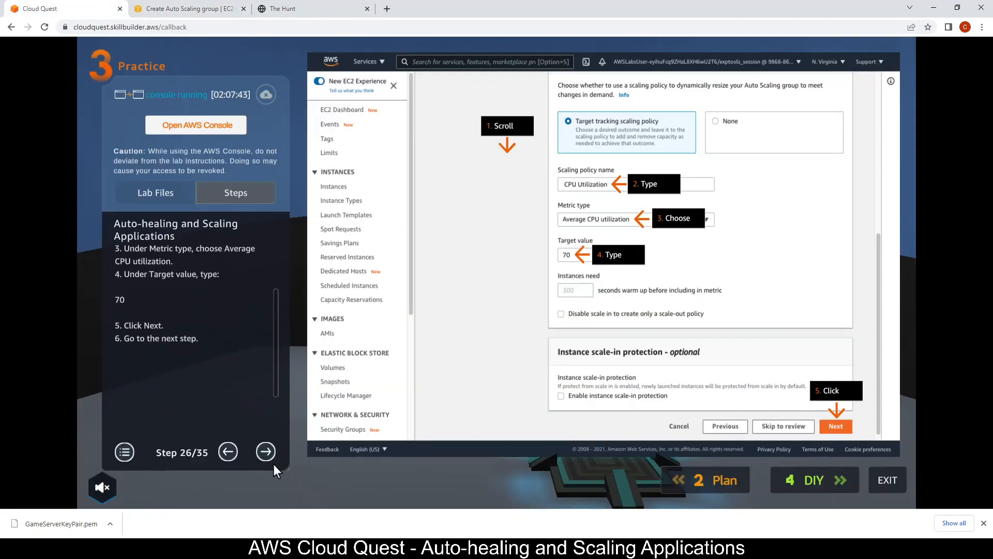
pyautogui.click(204, 4)
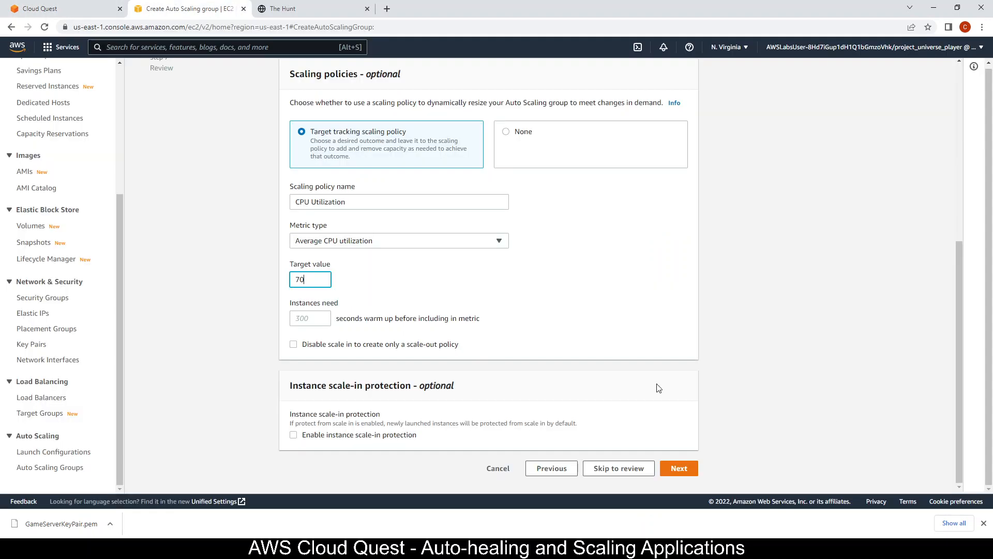
pyautogui.click(679, 468)
pyautogui.click(61, 5)
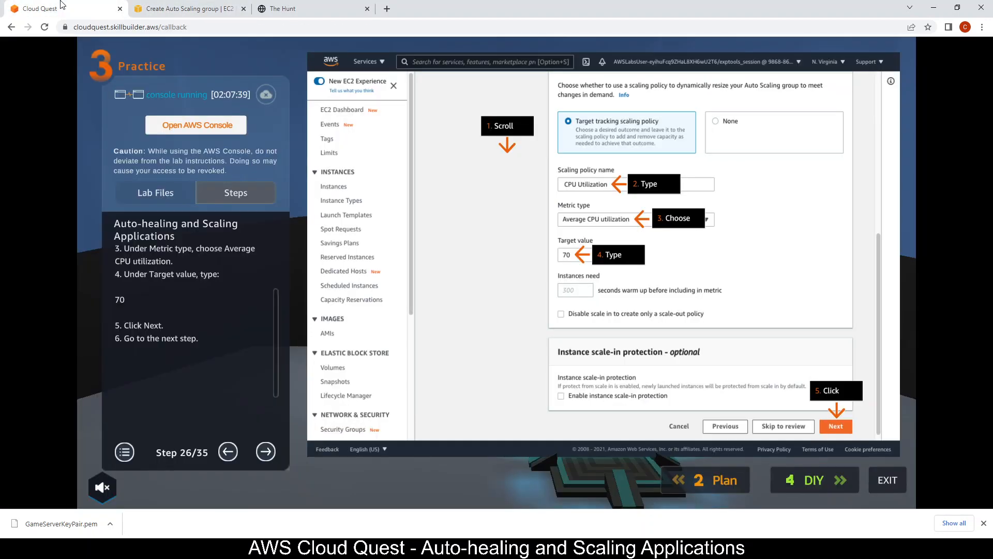
pyautogui.click(265, 451)
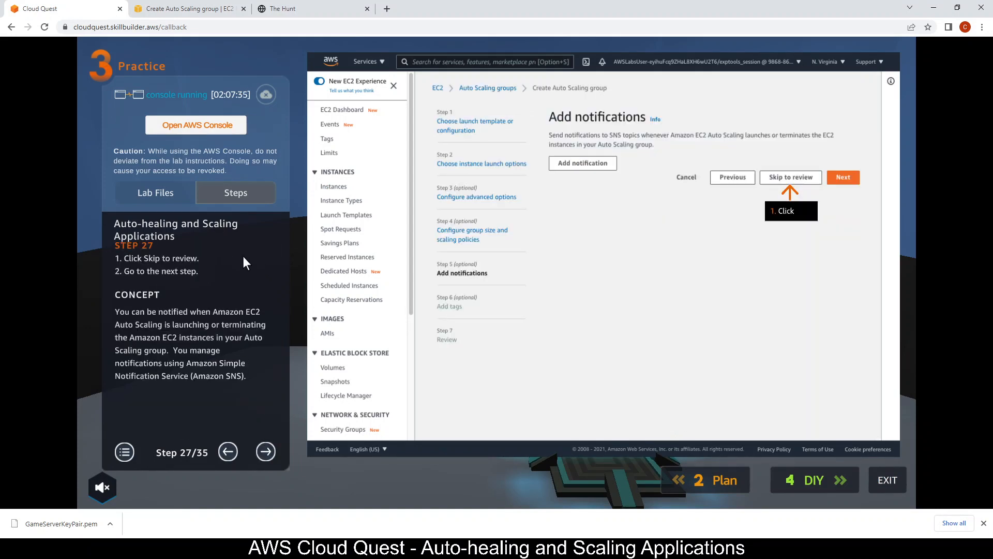
# - Skip the Auto Scaling group setup ahead to its review in the EC2 console, and advance the Cloud Quest lab instructions to step 28
pyautogui.click(189, 8)
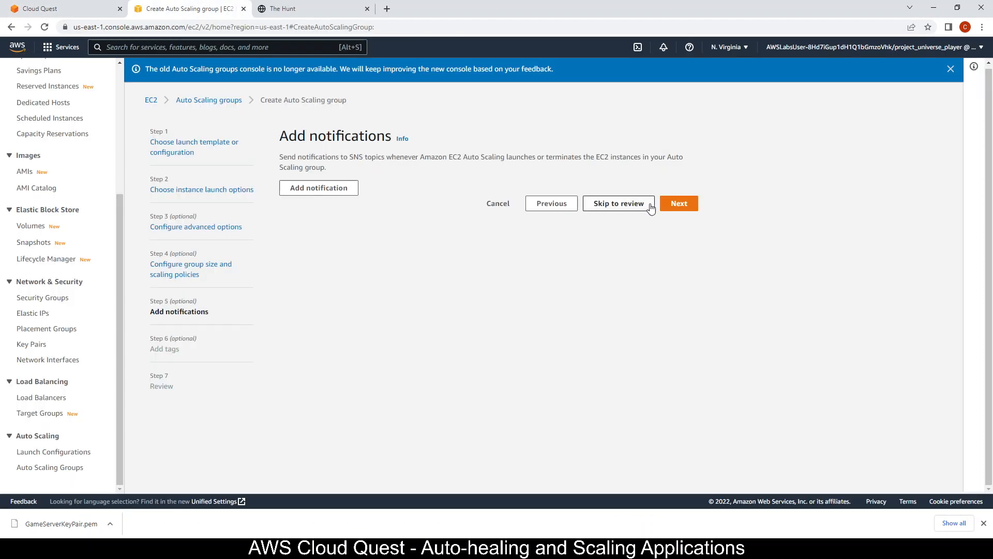
pyautogui.click(631, 204)
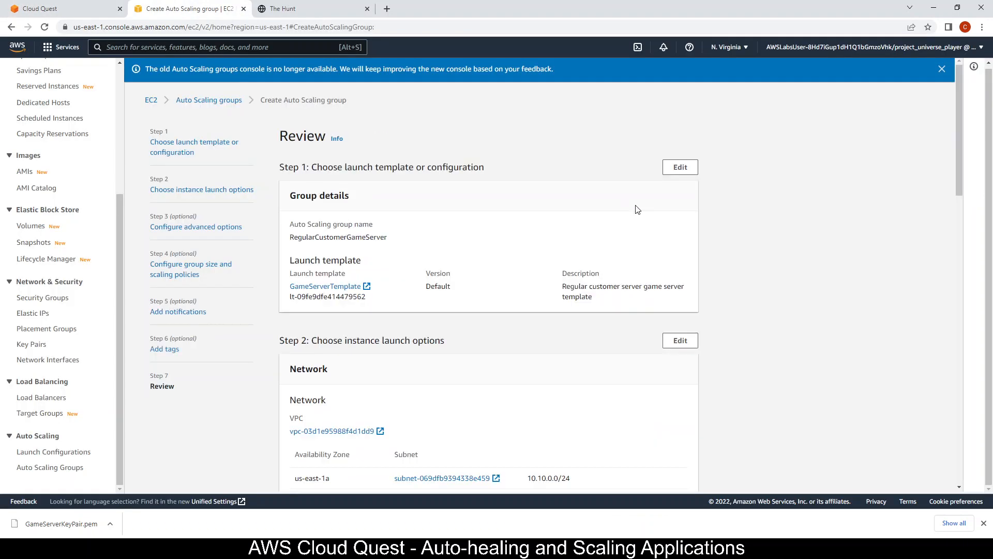
pyautogui.click(86, 6)
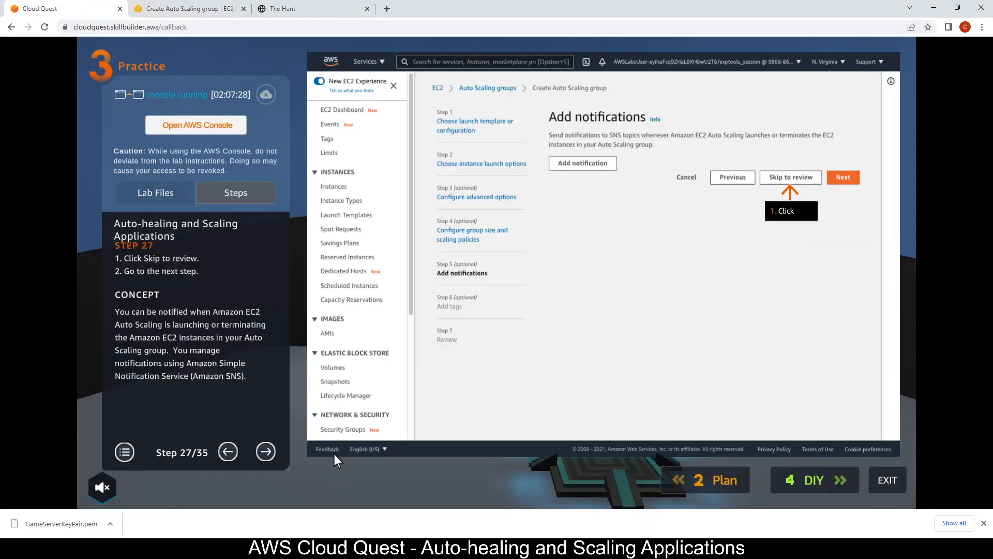
pyautogui.click(259, 449)
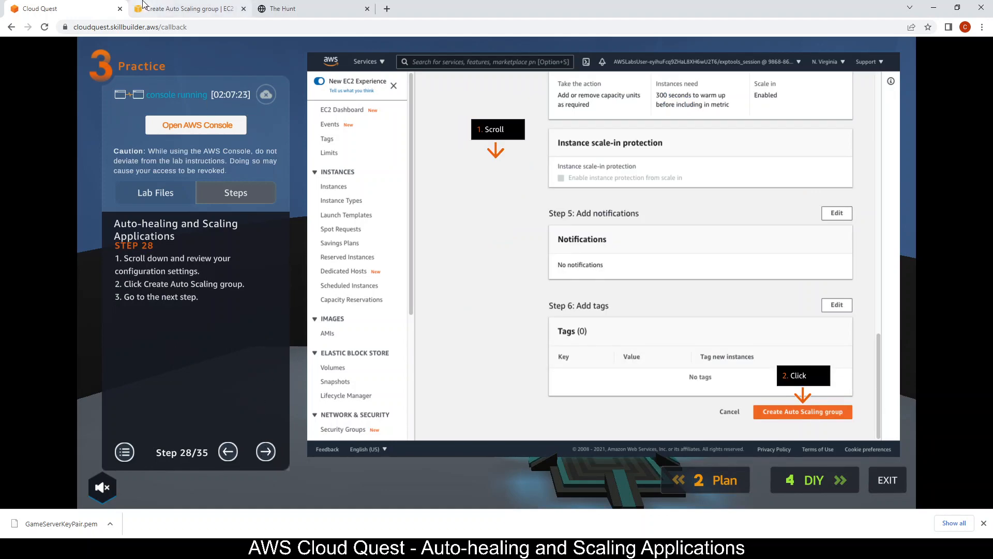
# - Create the Auto Scaling group from the EC2 console review page, and advance the Cloud Quest lab instructions to step 29
pyautogui.click(191, 9)
pyautogui.scroll(-18, 605, 277)
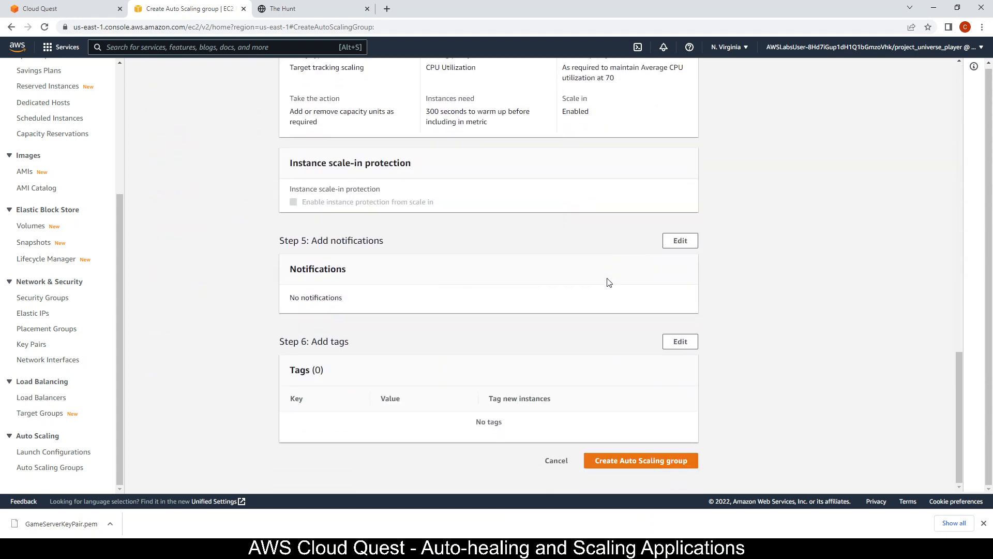
pyautogui.click(668, 459)
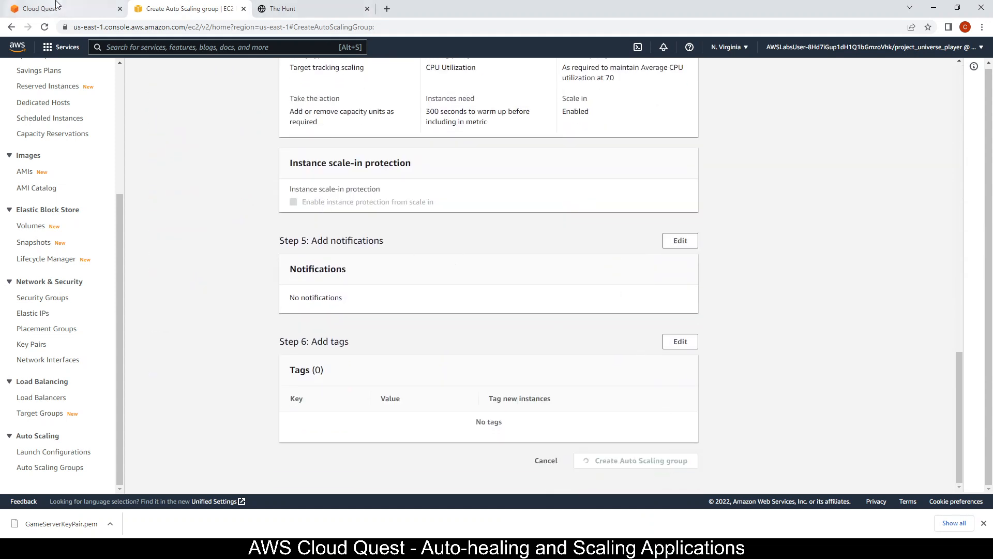
pyautogui.click(71, 12)
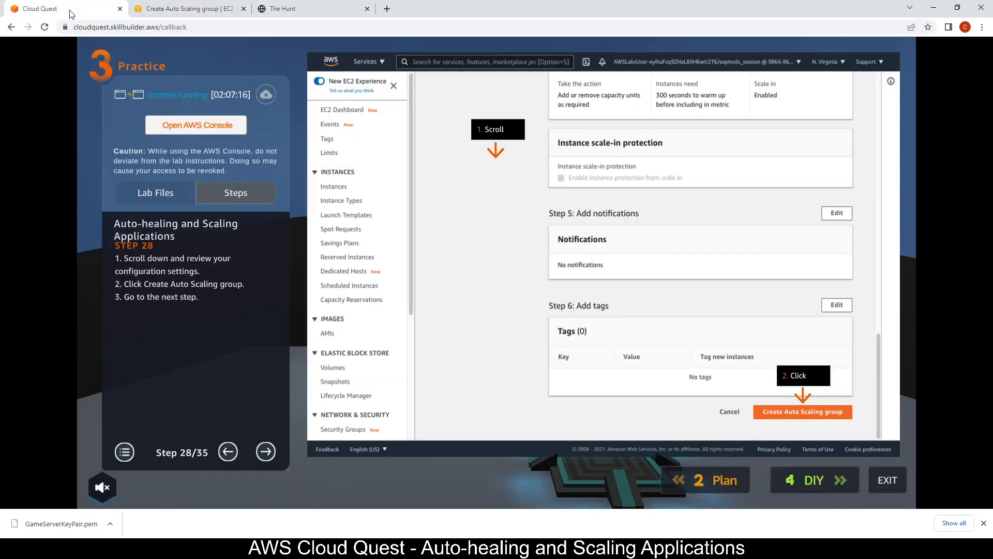
pyautogui.click(265, 451)
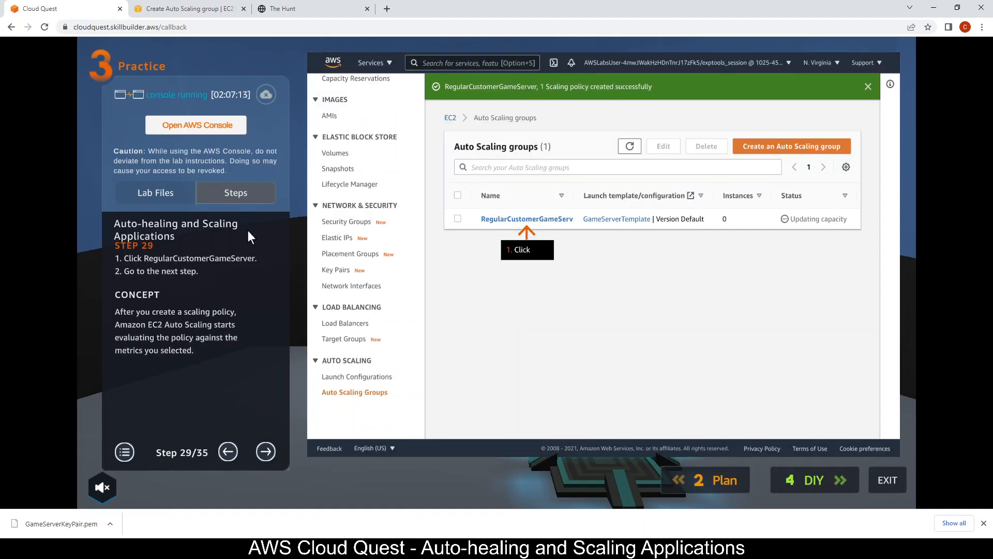
# - Open the RegularCustomerGameServer Auto Scaling group in the EC2 console, and advance the Cloud Quest lab instructions to step 30
pyautogui.click(194, 8)
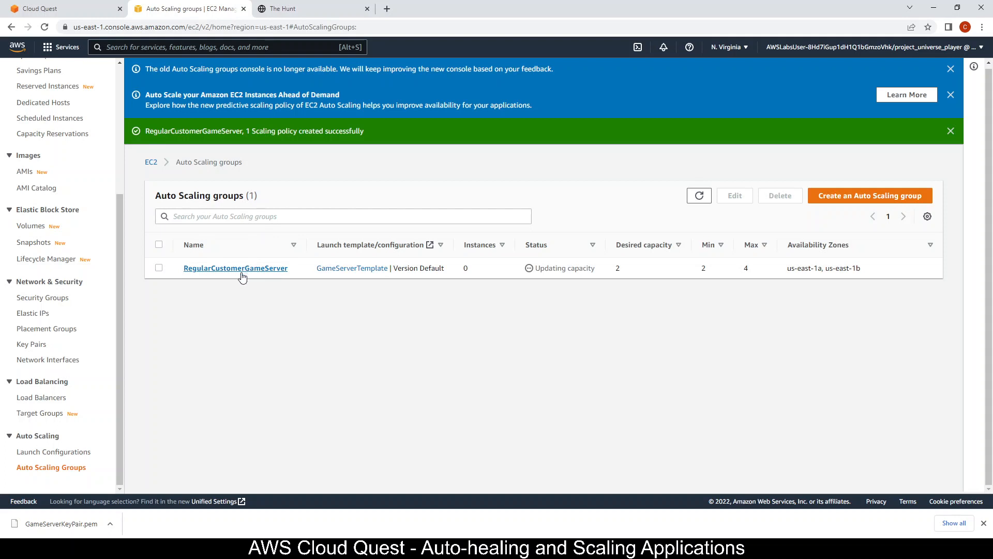
pyautogui.click(234, 269)
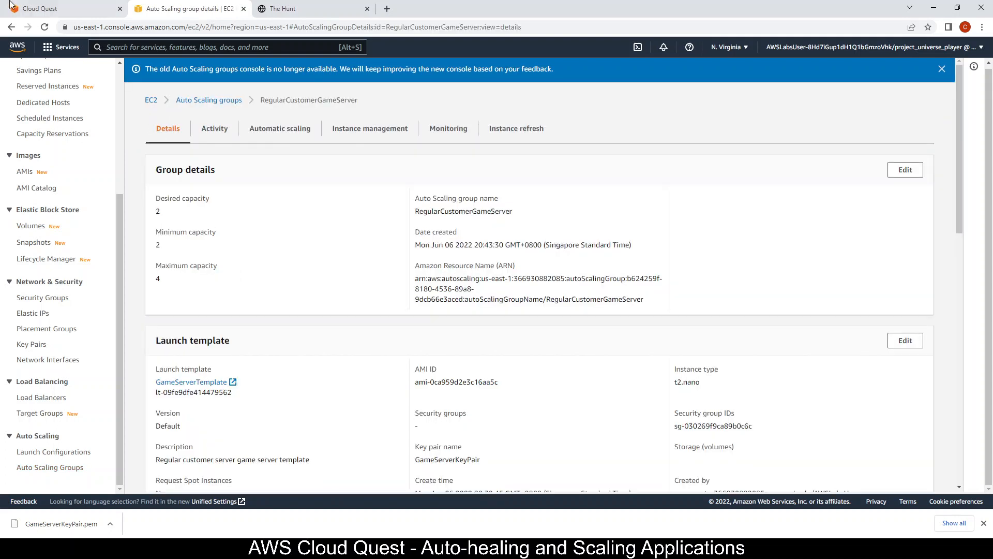
pyautogui.click(64, 4)
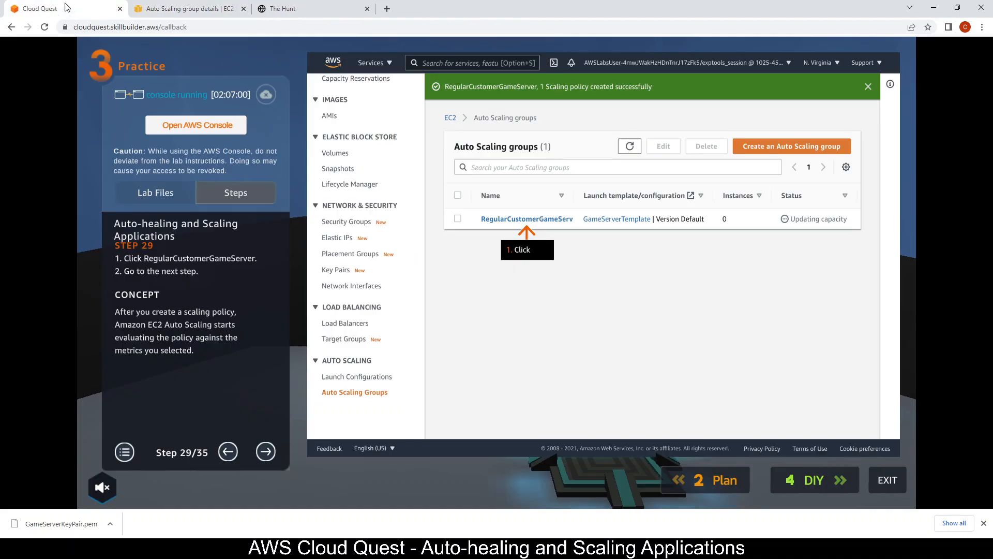
pyautogui.click(265, 453)
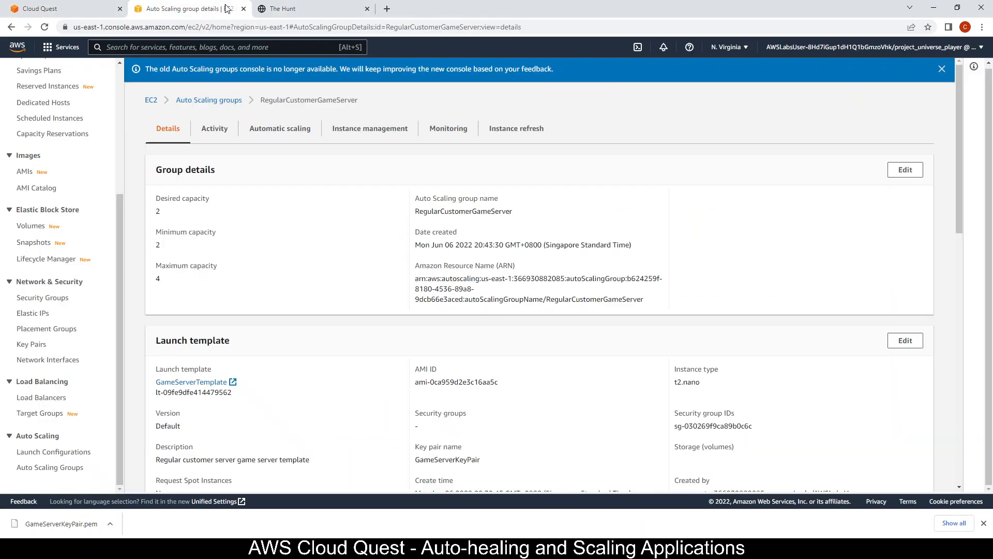
# - Review the group's activity history for instance launches in the EC2 console, and advance the Cloud Quest lab instructions to step 31
pyautogui.click(227, 7)
pyautogui.click(214, 129)
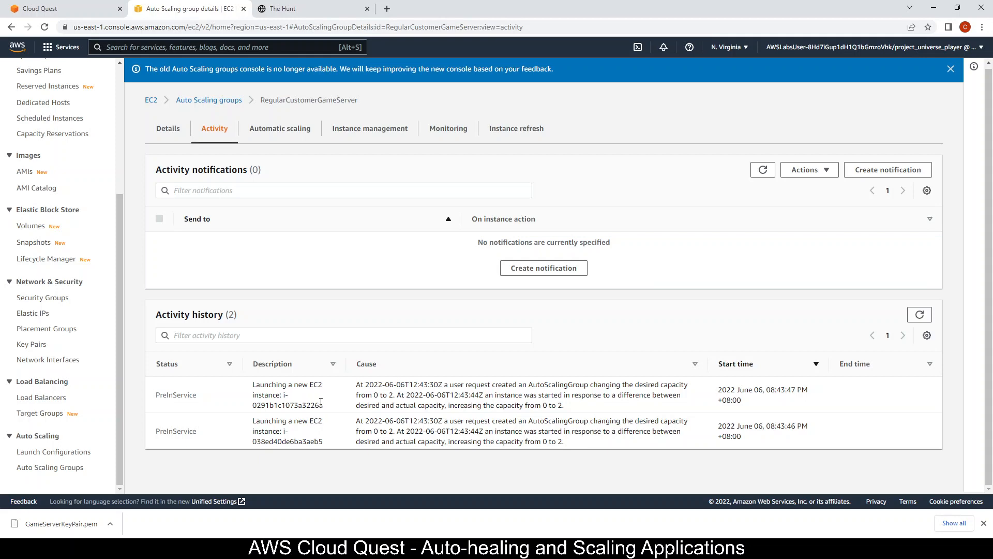
pyautogui.click(66, 5)
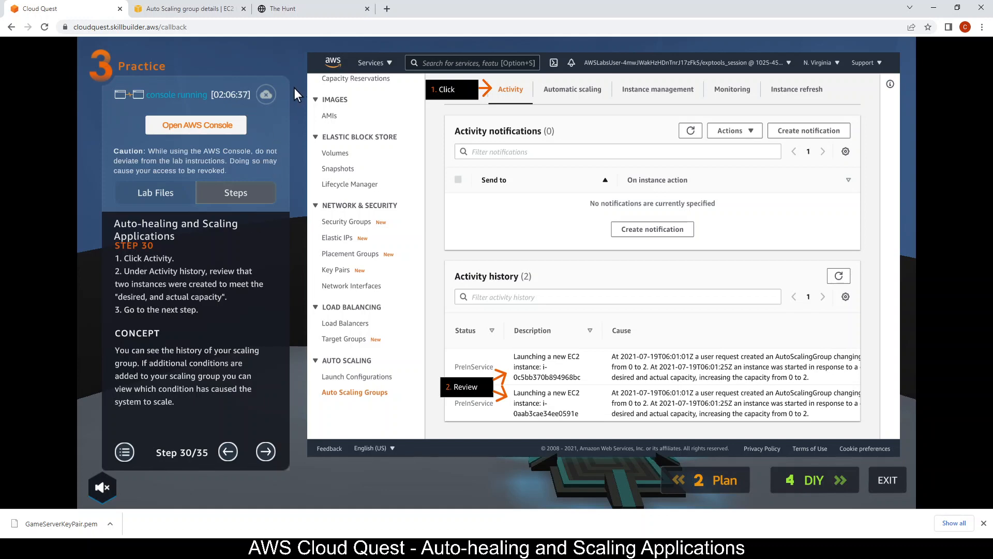
pyautogui.click(185, 8)
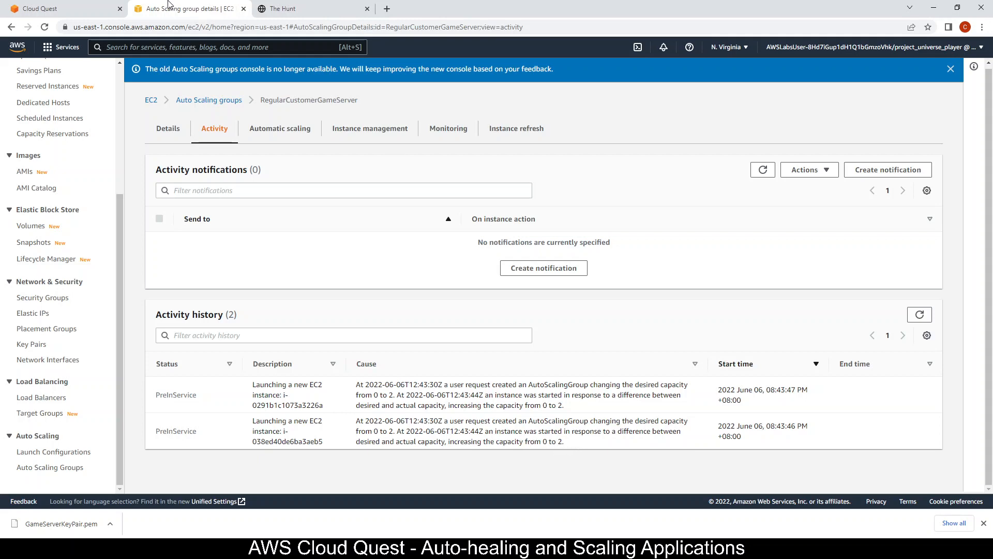
pyautogui.click(72, 8)
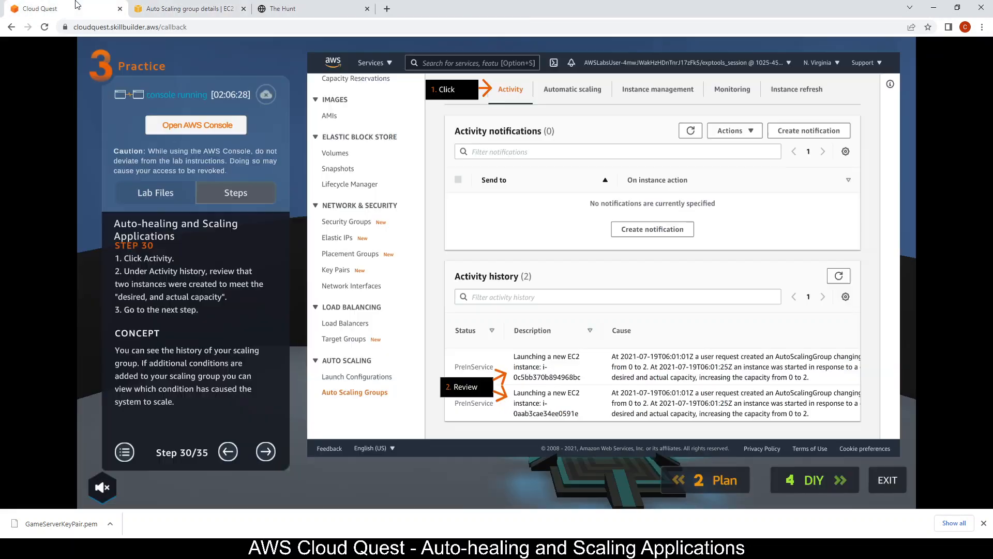
pyautogui.click(265, 450)
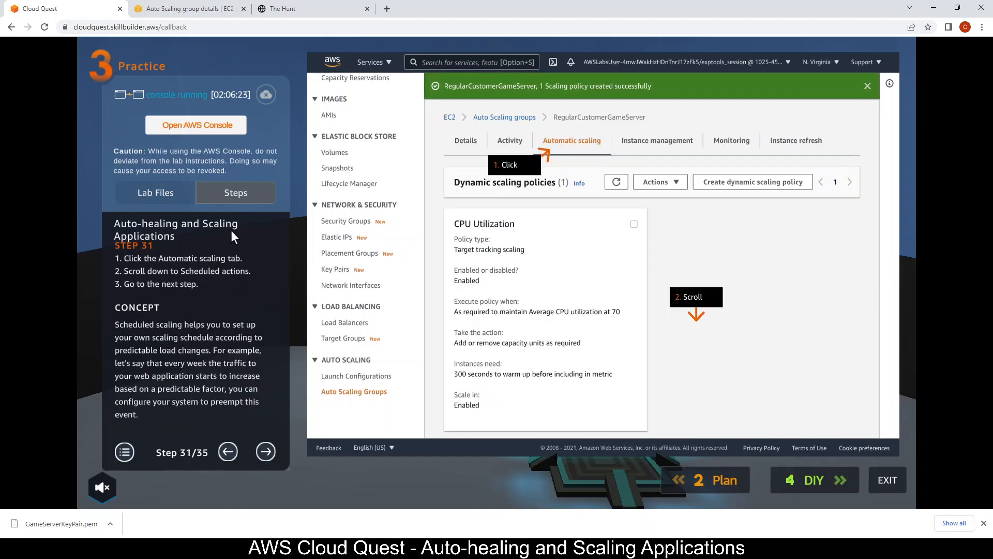
# - Show the group's automatic scaling settings in the EC2 console, and advance the Cloud Quest lab instructions to step 32
pyautogui.click(186, 9)
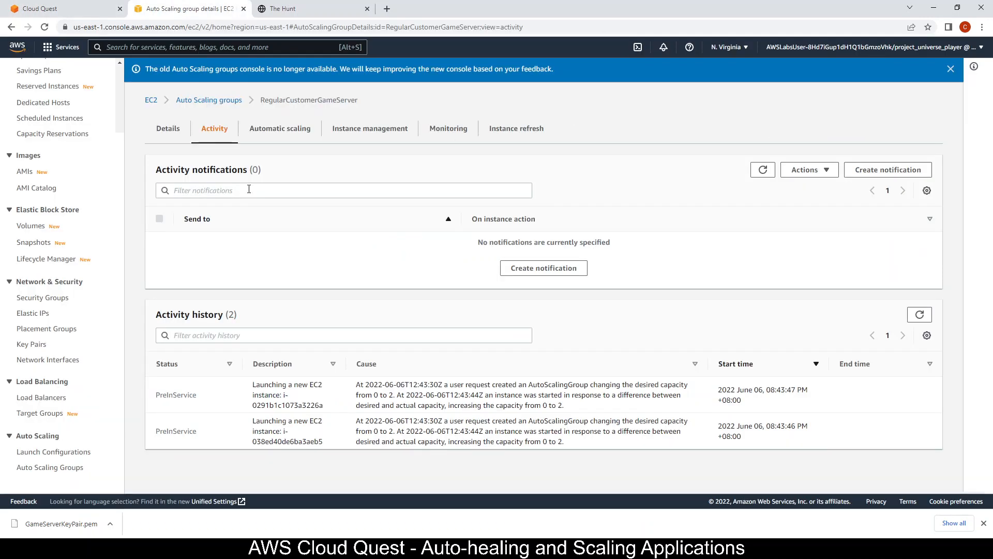
pyautogui.click(277, 138)
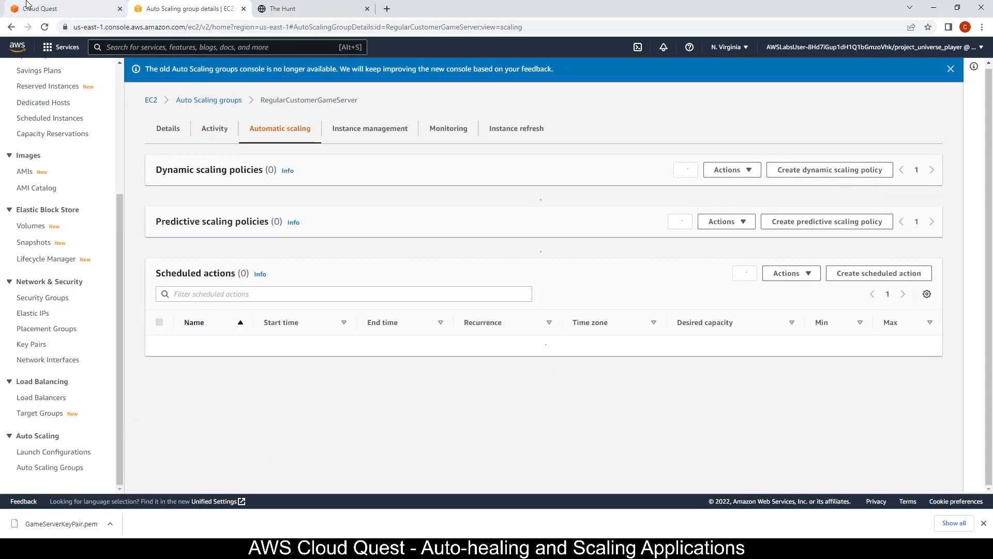
pyautogui.click(27, 5)
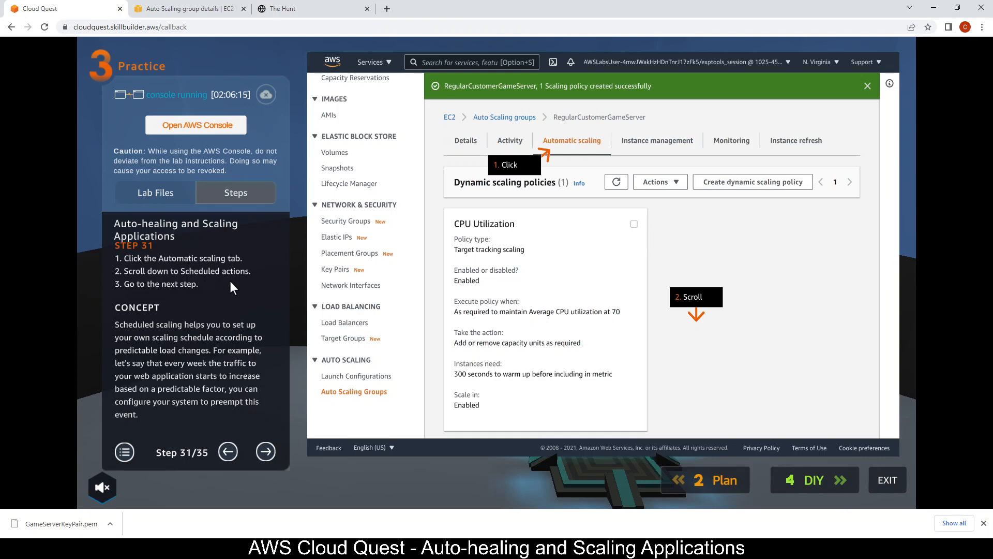
pyautogui.click(266, 452)
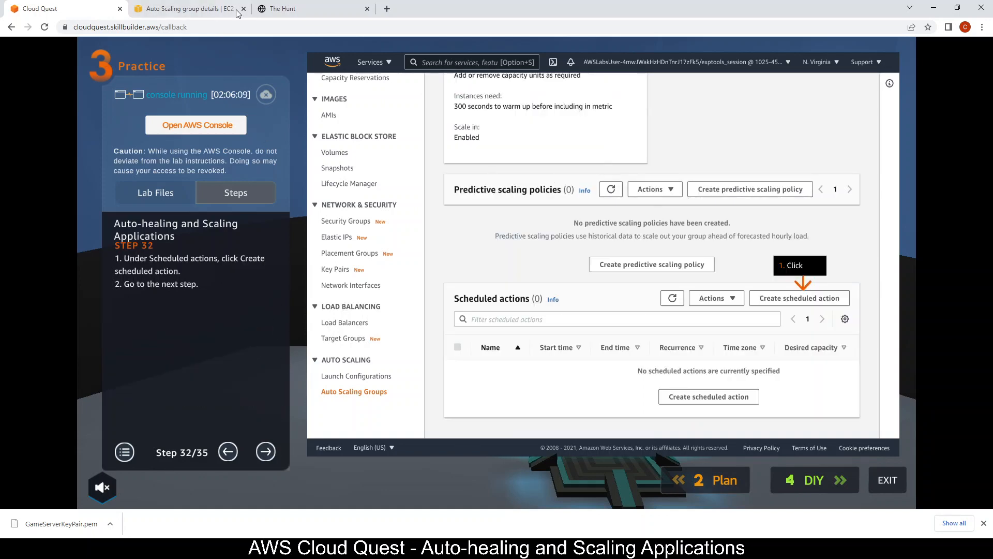
# - Begin a new scheduled action for the Auto Scaling group in the EC2 console, and advance the Cloud Quest lab instructions to step 33
pyautogui.click(171, 8)
pyautogui.scroll(-4, 337, 297)
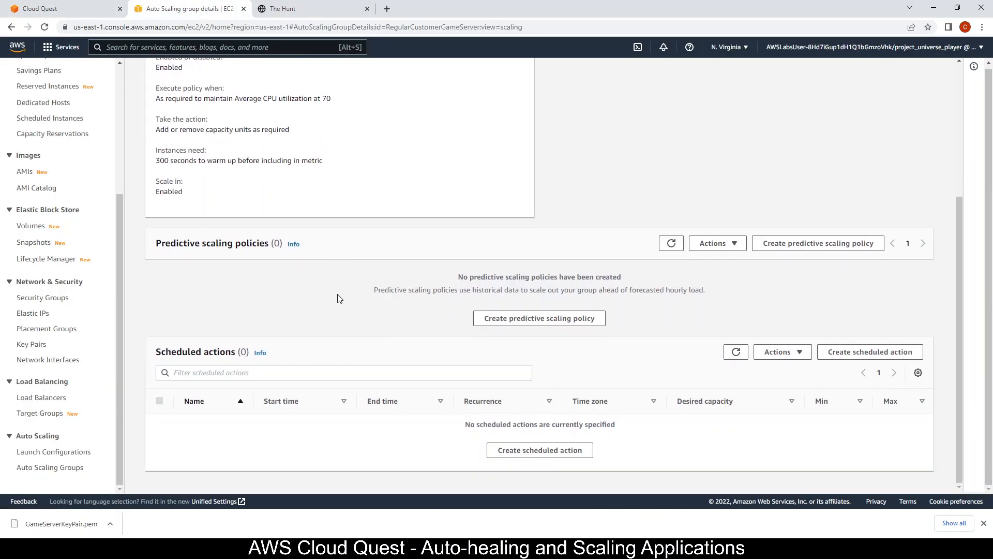
pyautogui.click(857, 352)
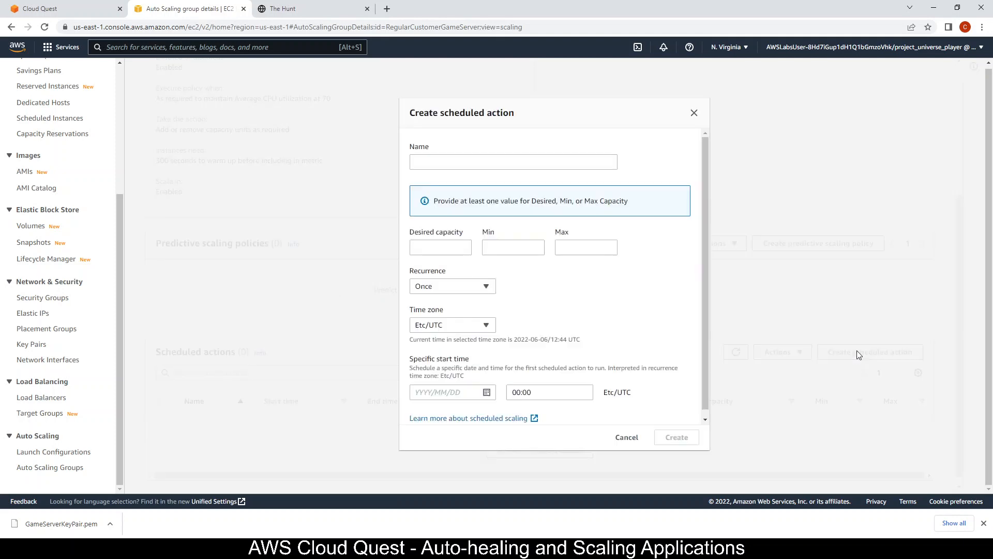
pyautogui.click(36, 7)
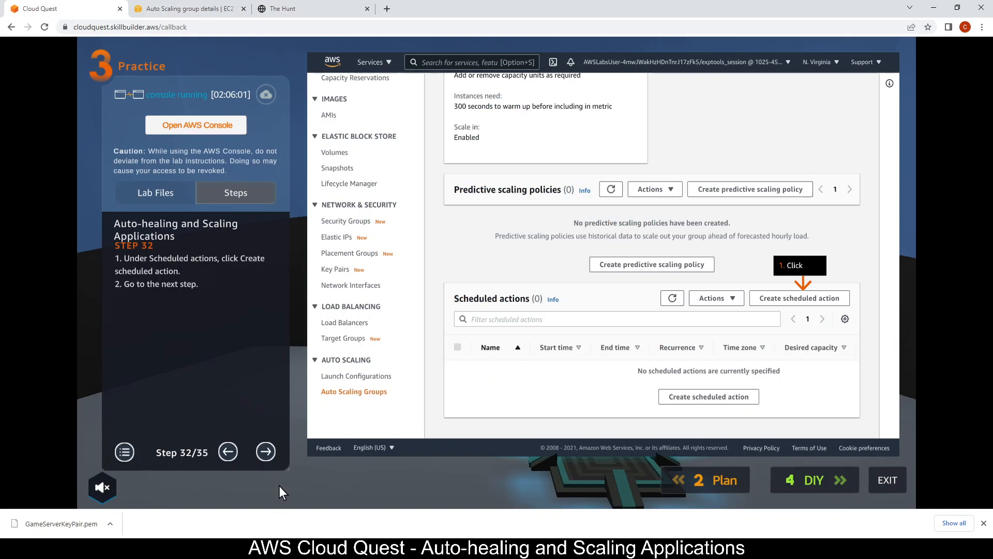
pyautogui.click(264, 453)
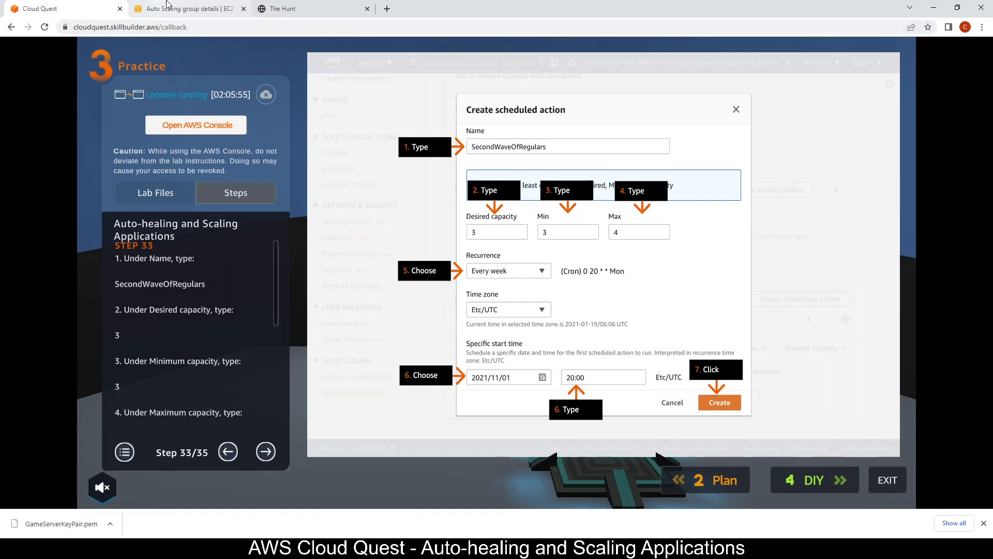
# - Name the scheduled action SecondWaveOfRegulars in the EC2 console, checking the spelling against the Cloud Quest lab instructions
pyautogui.click(186, 8)
pyautogui.click(421, 162)
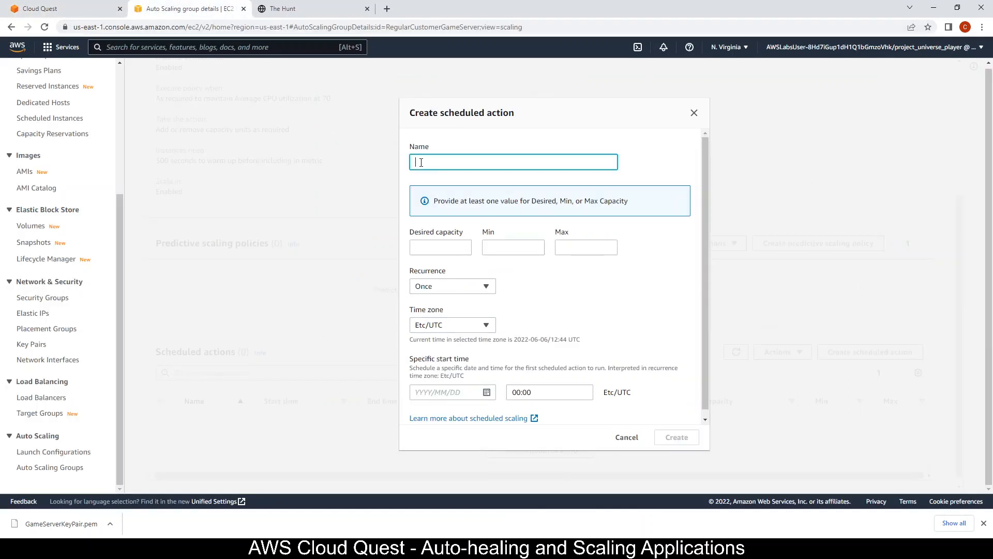
pyautogui.write('Scone')
pyautogui.write('dWave')
pyautogui.write('ofRegulars')
pyautogui.click(58, 8)
pyautogui.click(162, 4)
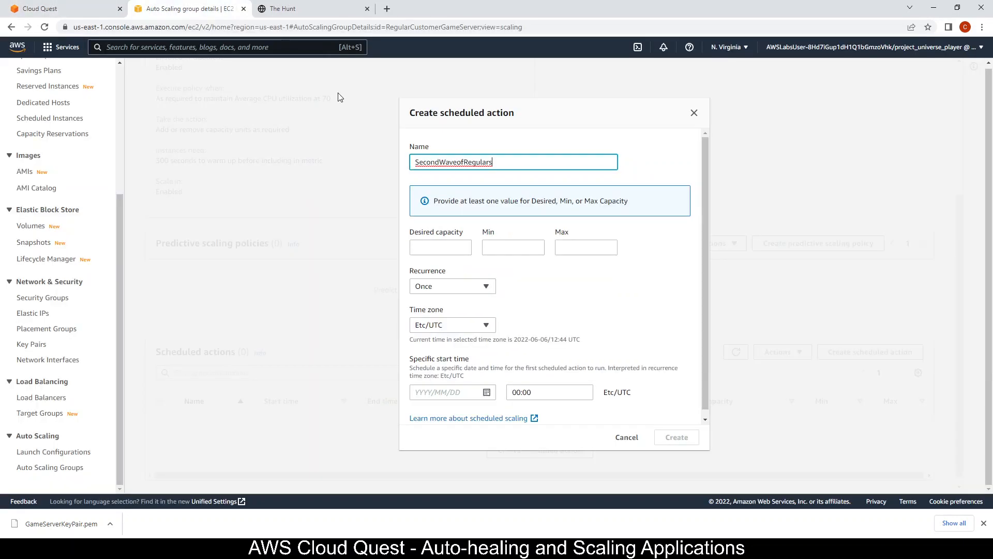
pyautogui.click(459, 162)
pyautogui.press('BackSpace')
pyautogui.write('O')
# - Read the remaining Cloud Quest step 33 instructions and set the scheduled action's desired capacity to 3, minimum to 3 and maximum to 4
pyautogui.click(45, 6)
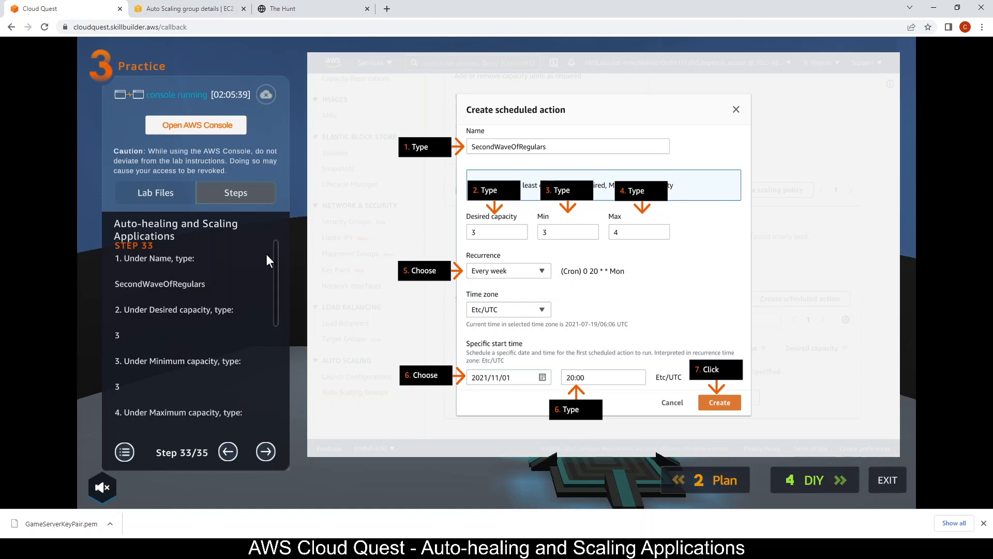
pyautogui.moveTo(274, 262); pyautogui.dragTo(279, 321)
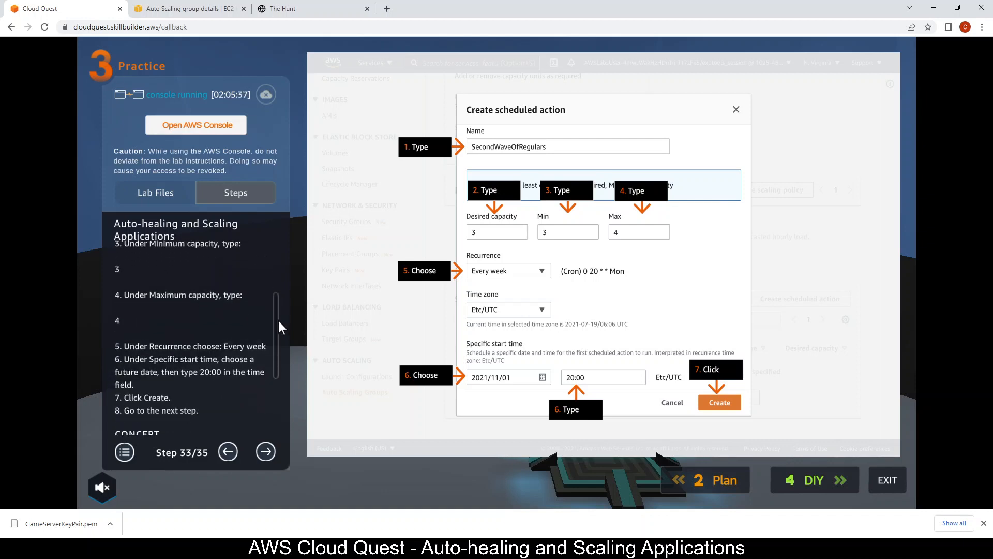
pyautogui.click(218, 127)
pyautogui.click(453, 252)
pyautogui.write('3')
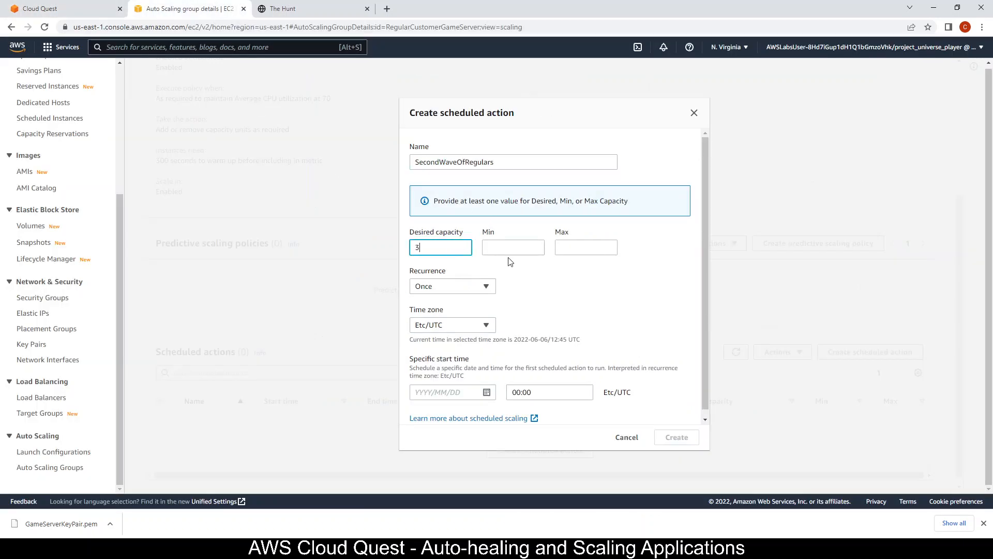
pyautogui.click(510, 251)
pyautogui.write('3')
pyautogui.press('Tab')
pyautogui.write('4')
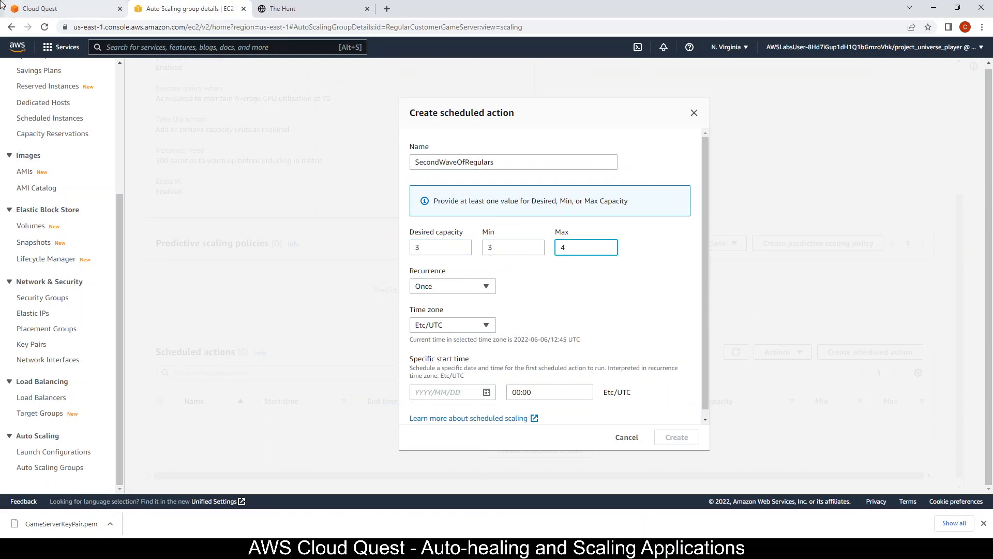
# - Set the scheduled action's recurrence to Every week in the EC2 console, following the Cloud Quest lab instructions
pyautogui.click(38, 8)
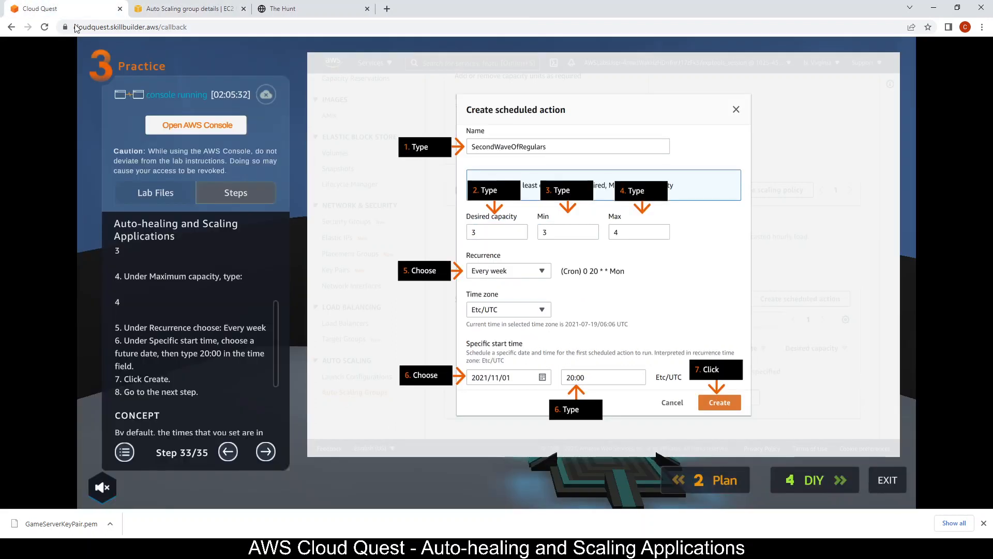
pyautogui.click(176, 8)
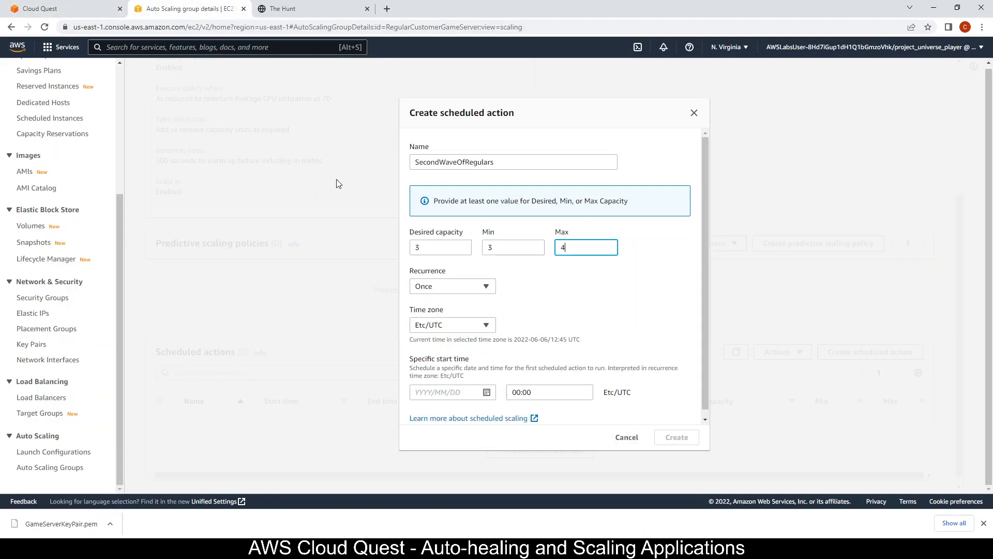
pyautogui.click(441, 286)
pyautogui.click(465, 255)
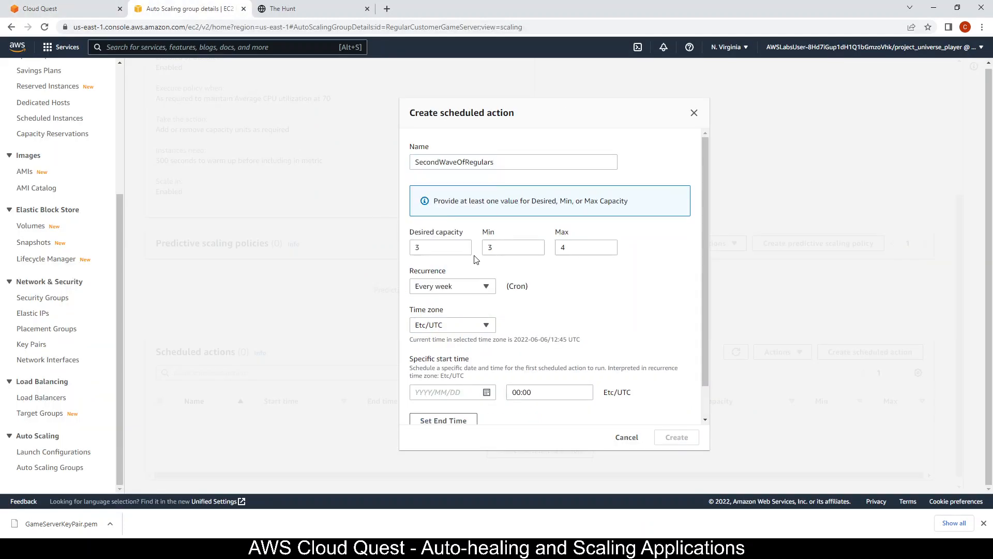
# - Read the start time instructions in Cloud Quest step 33 and set the scheduled action's start date to 2022/06/12
pyautogui.click(104, 6)
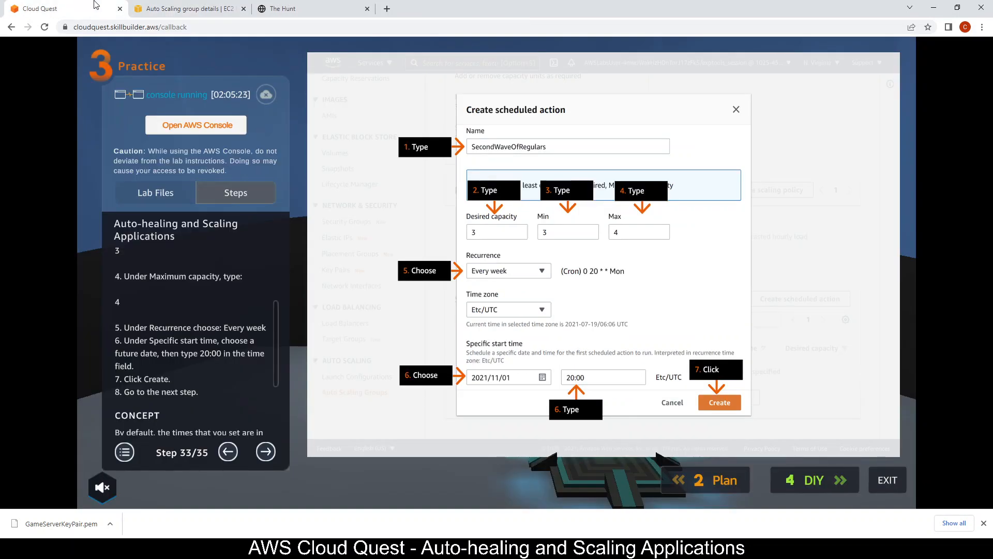
pyautogui.click(150, 5)
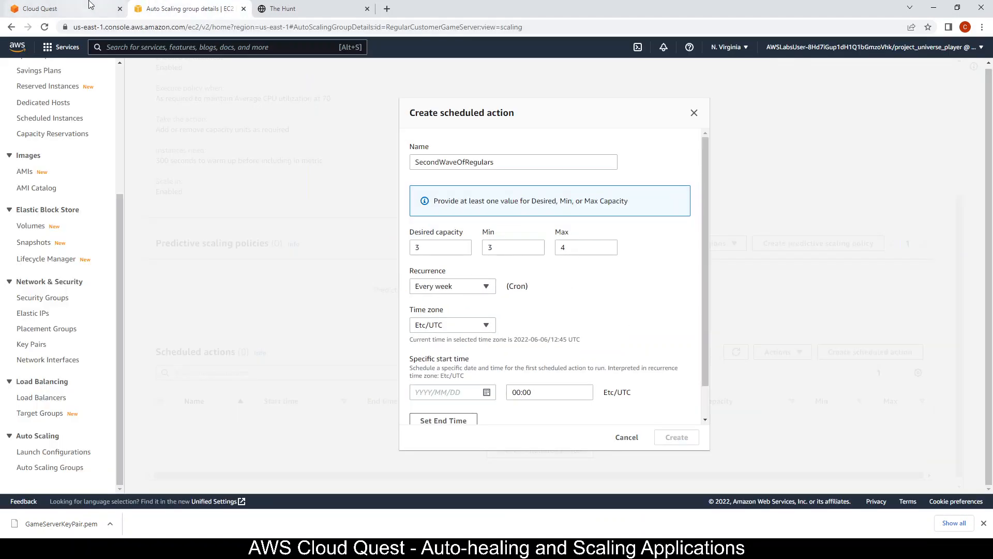
pyautogui.click(88, 8)
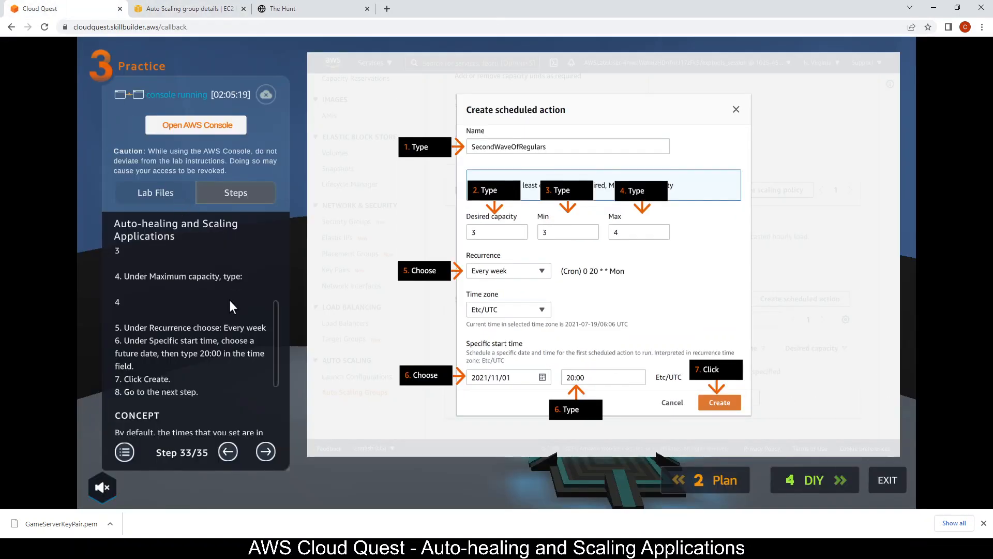
pyautogui.moveTo(275, 324); pyautogui.dragTo(274, 351)
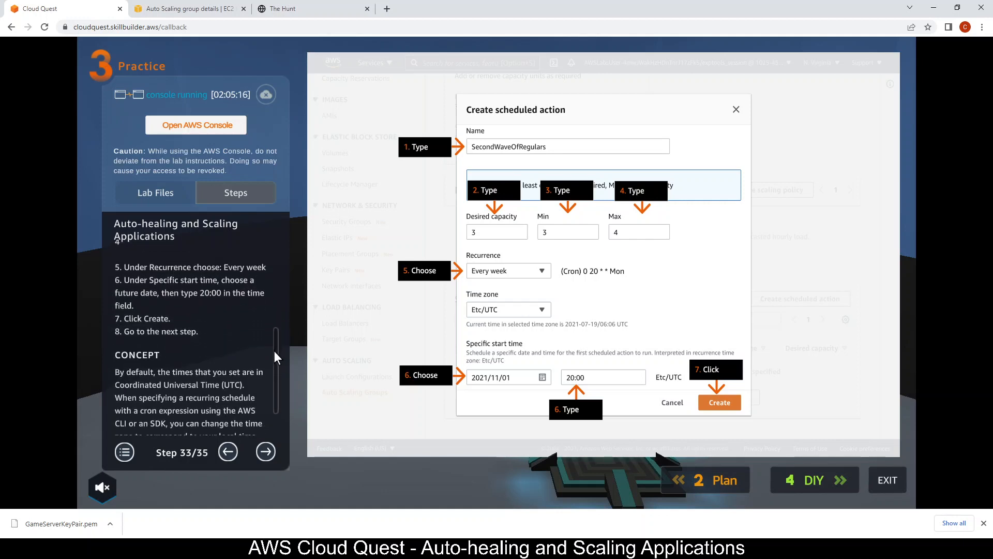
pyautogui.click(228, 9)
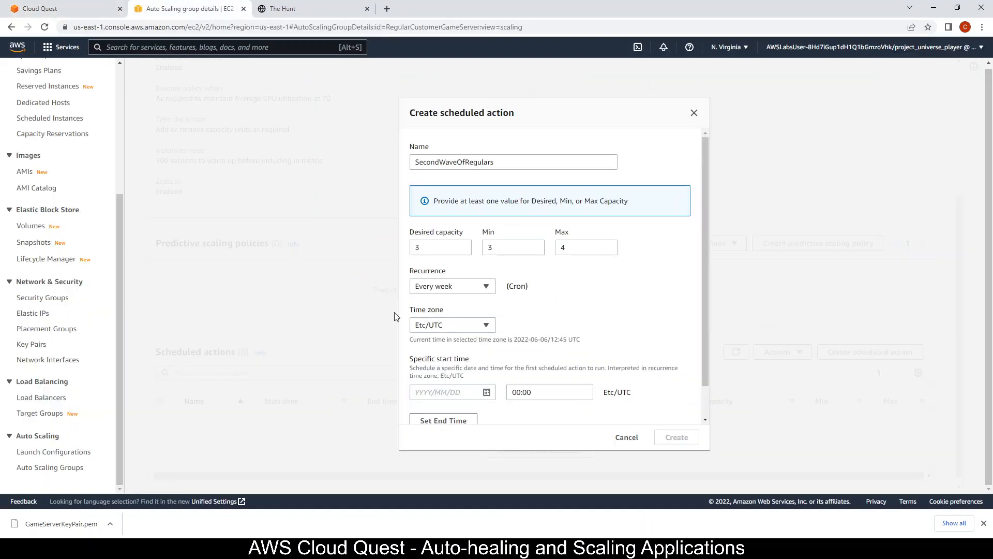
pyautogui.click(486, 394)
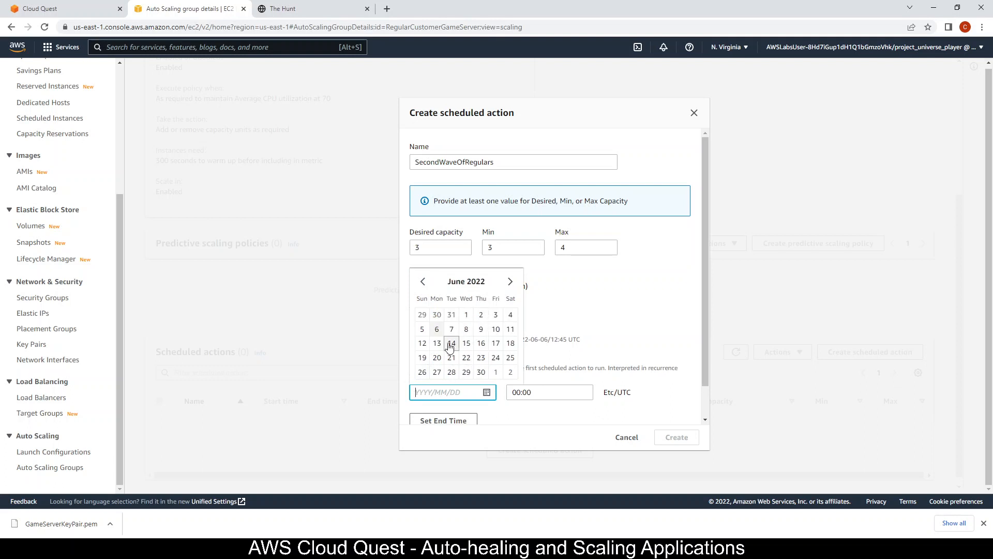
pyautogui.click(422, 344)
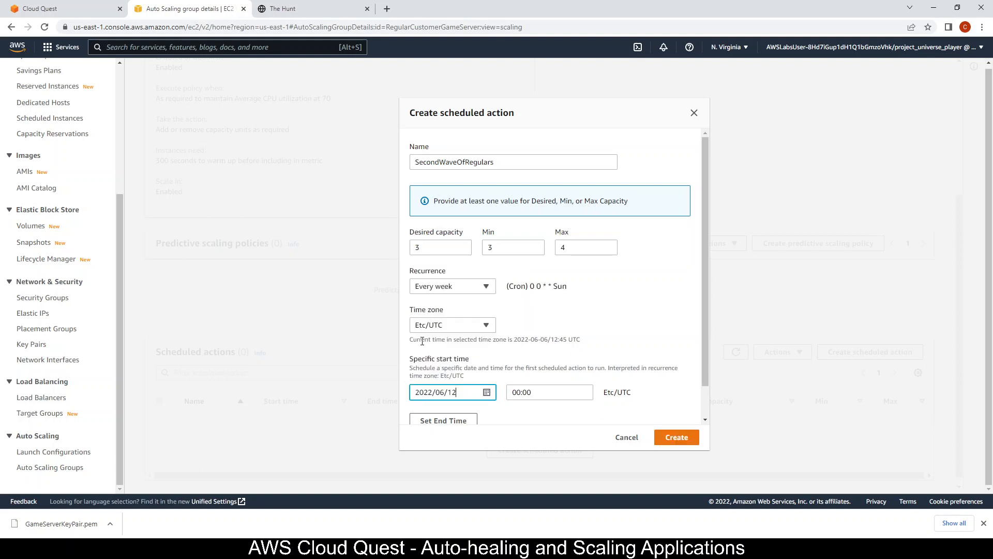
# - Set the scheduled action's start time to 20:00, checking the value against the Cloud Quest lab instructions
pyautogui.click(519, 394)
pyautogui.write('20')
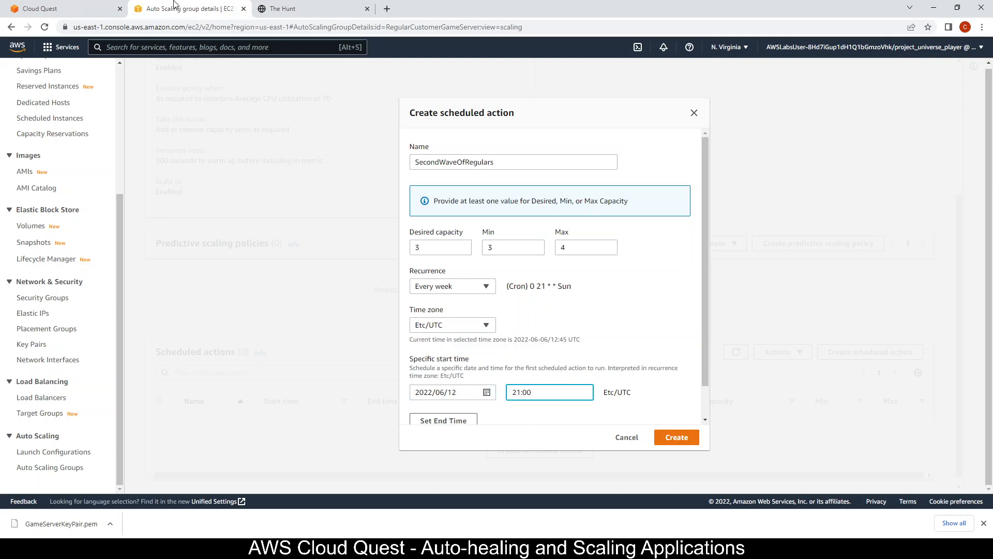
pyautogui.click(75, 5)
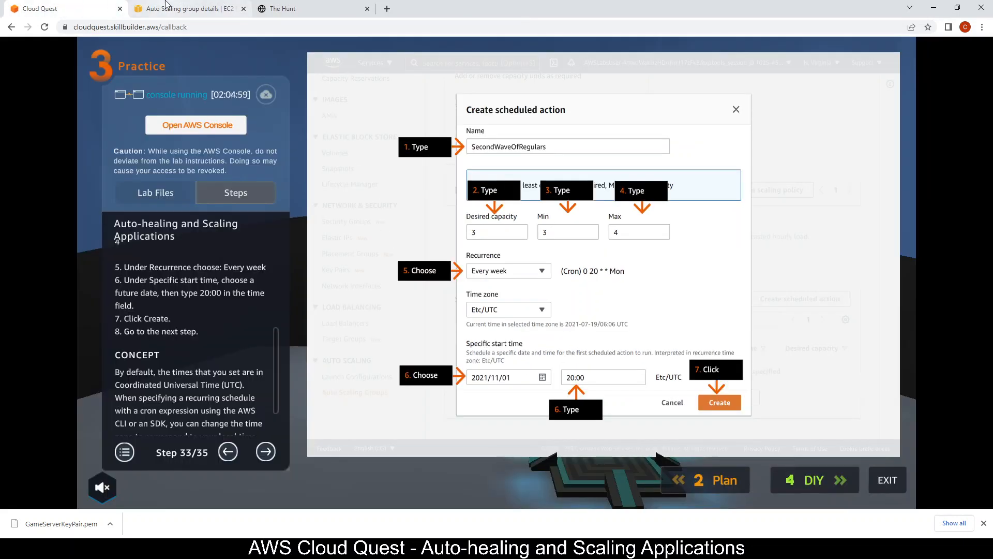
pyautogui.click(167, 7)
pyautogui.write('00:00')
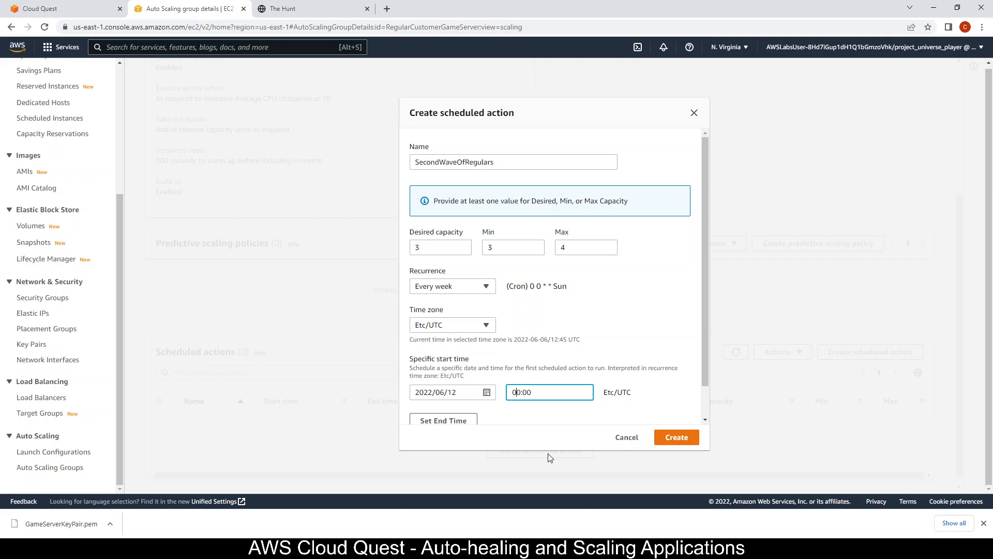
pyautogui.write('20')
# - Recheck the Cloud Quest instructions, create the scheduled action in the EC2 console, and advance the lab instructions to step 34
pyautogui.click(77, 8)
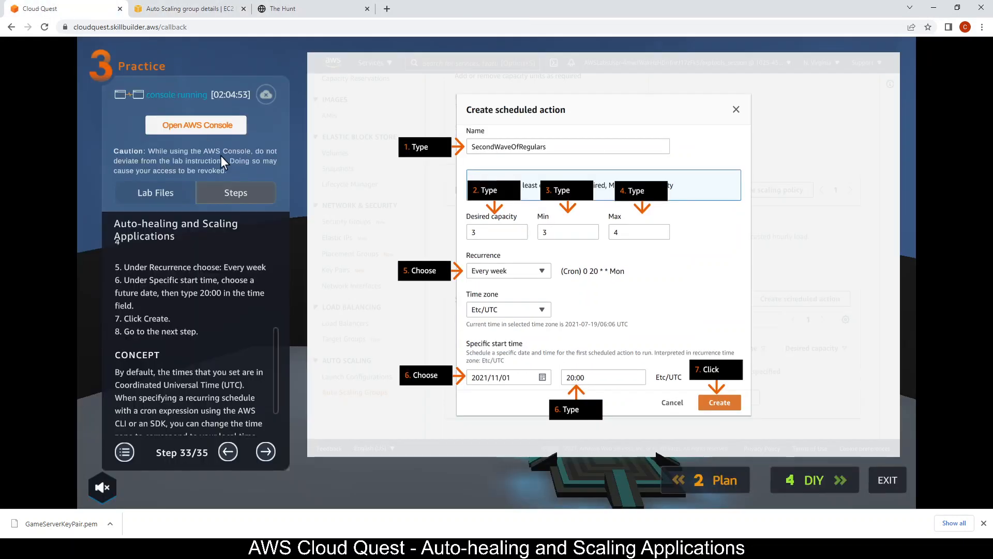
pyautogui.click(203, 7)
pyautogui.click(672, 437)
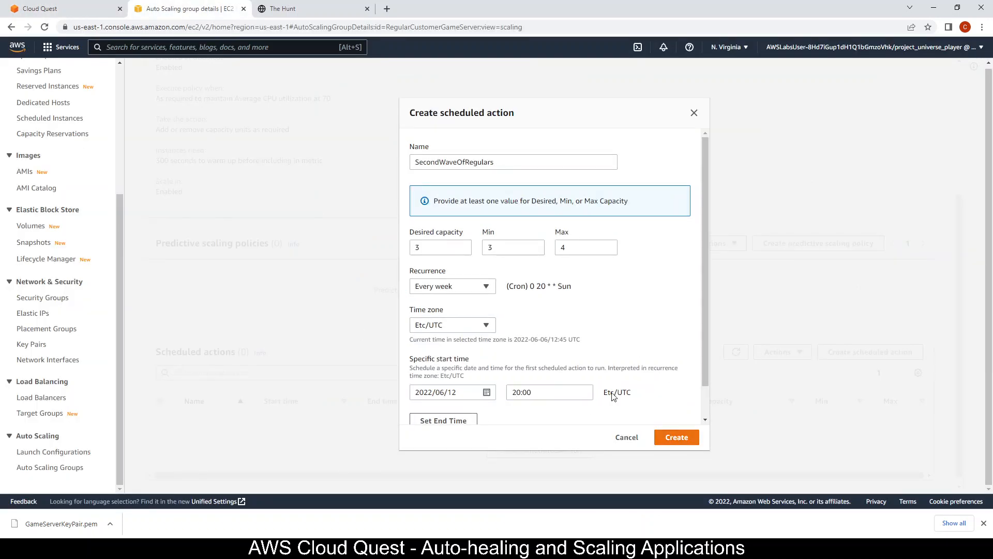
pyautogui.click(42, 8)
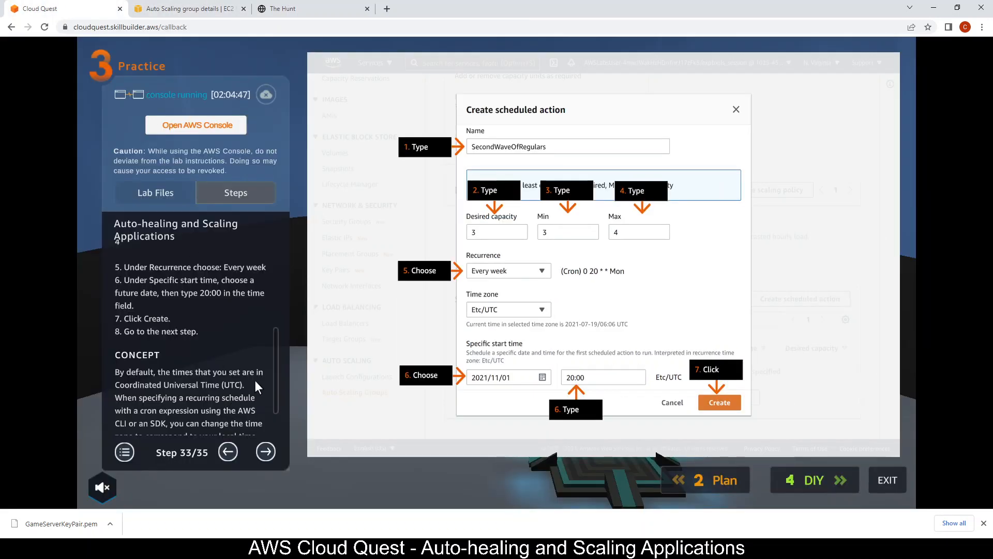
pyautogui.click(265, 452)
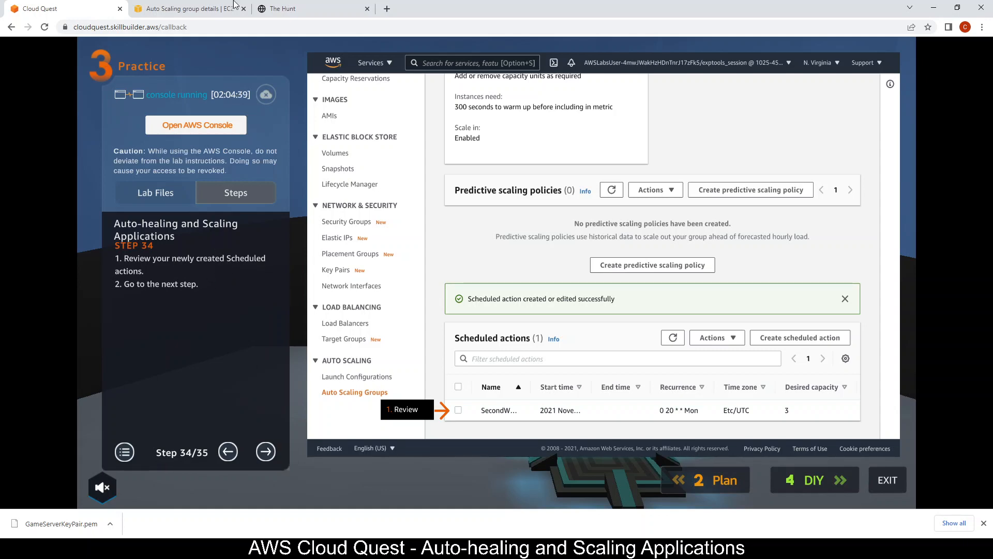
# - Review the newly created scheduled action in the EC2 console, and advance the Cloud Quest lab instructions to step 35
pyautogui.click(209, 8)
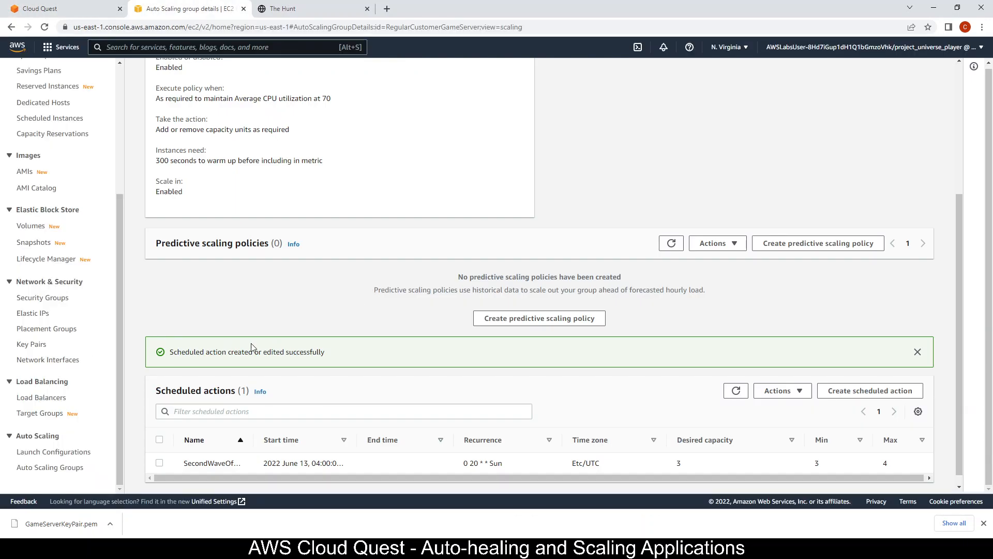
pyautogui.scroll(-1, 290, 334)
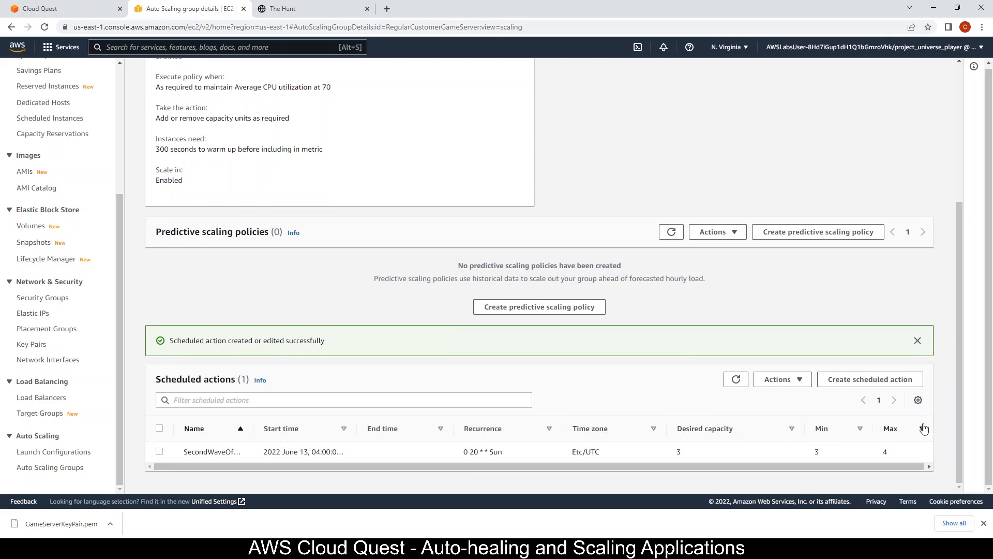
pyautogui.click(31, 8)
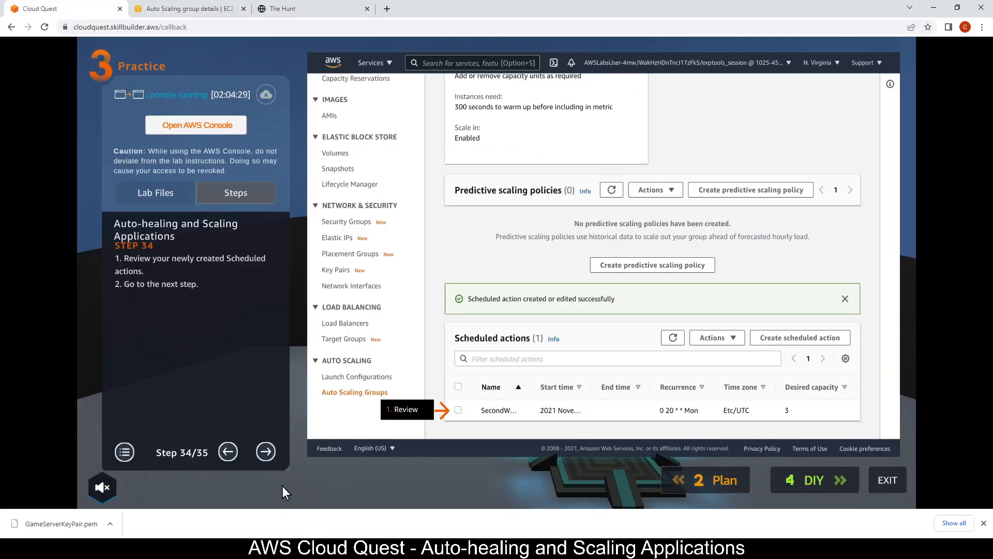
pyautogui.click(266, 452)
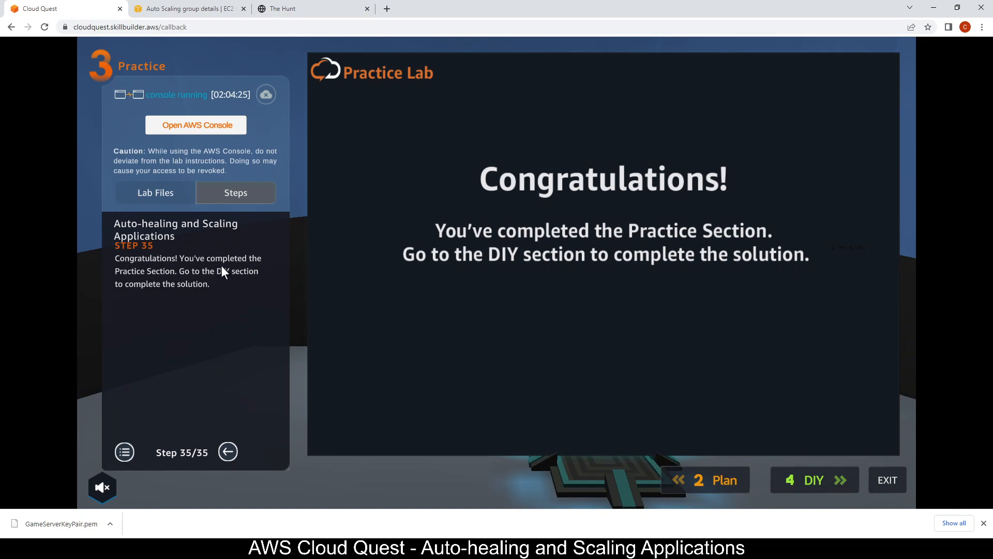
# - Glance at the scheduled action in the EC2 console, and open the DIY section of the Cloud Quest assignment
pyautogui.click(181, 9)
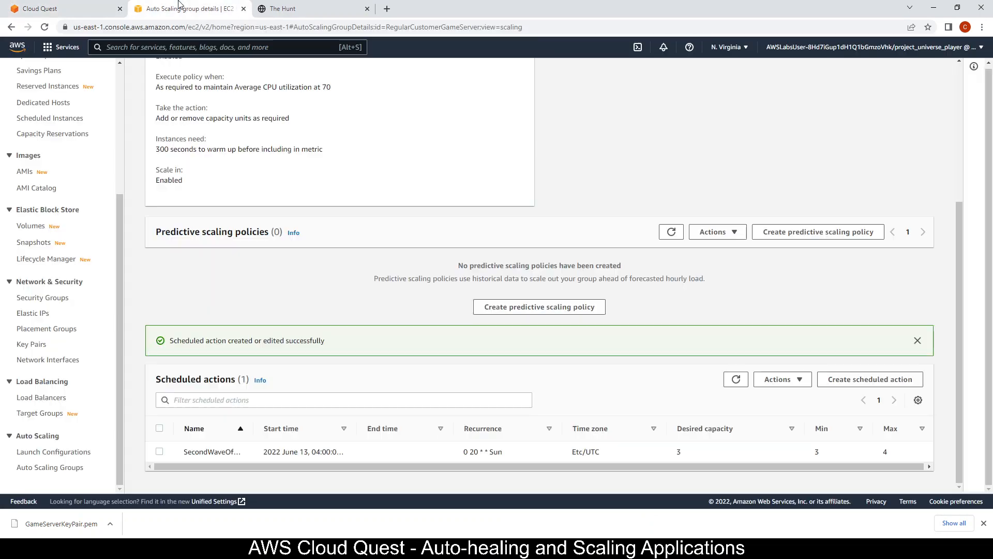
pyautogui.click(82, 5)
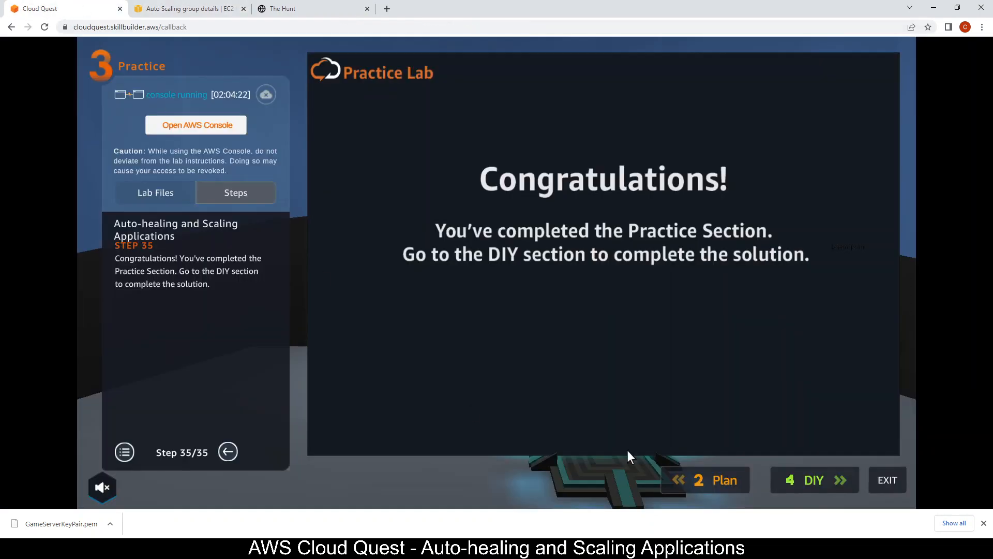
pyautogui.click(814, 478)
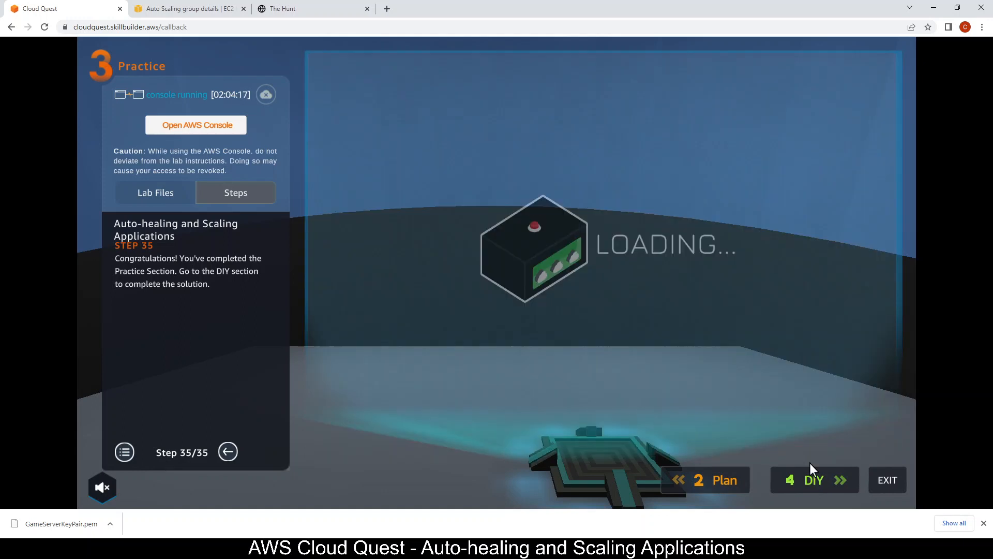
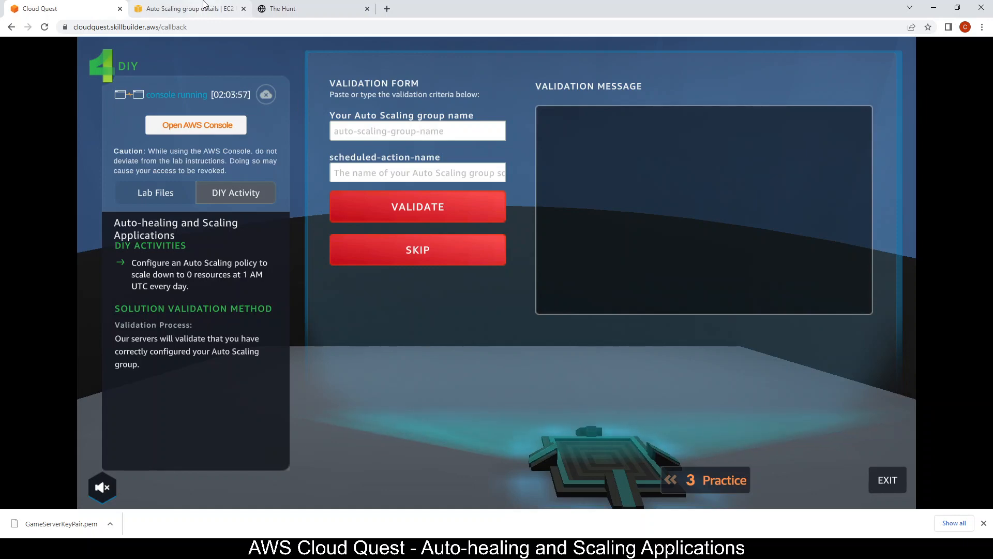
# - Compare the Cloud Quest DIY activity and validation form with the dynamic, predictive and scheduled scaling sections in the EC2 console
pyautogui.click(205, 6)
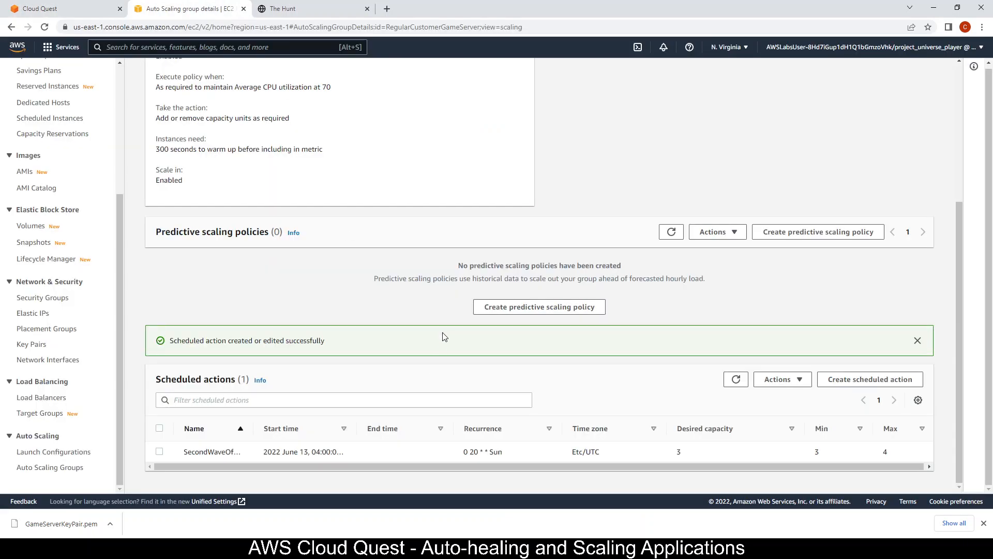
pyautogui.click(38, 7)
pyautogui.click(170, 7)
pyautogui.click(72, 7)
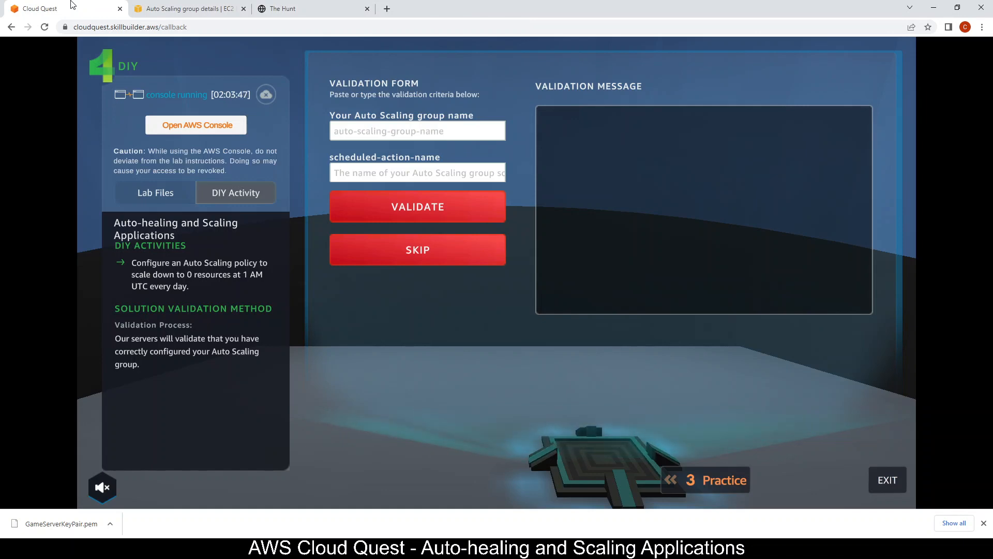
pyautogui.click(166, 6)
pyautogui.scroll(5, 440, 295)
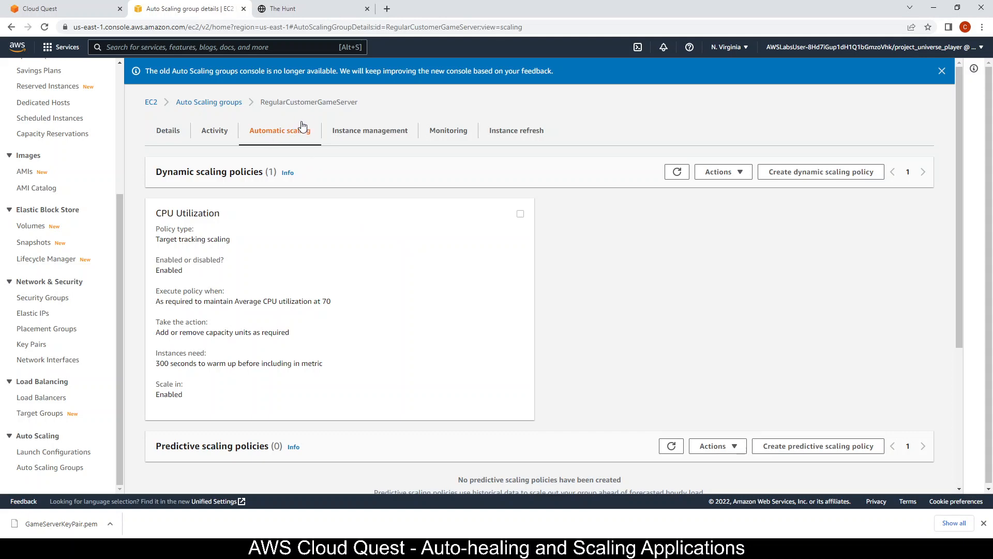
pyautogui.scroll(-3, 302, 126)
pyautogui.scroll(3, 301, 129)
pyautogui.scroll(-4, 311, 156)
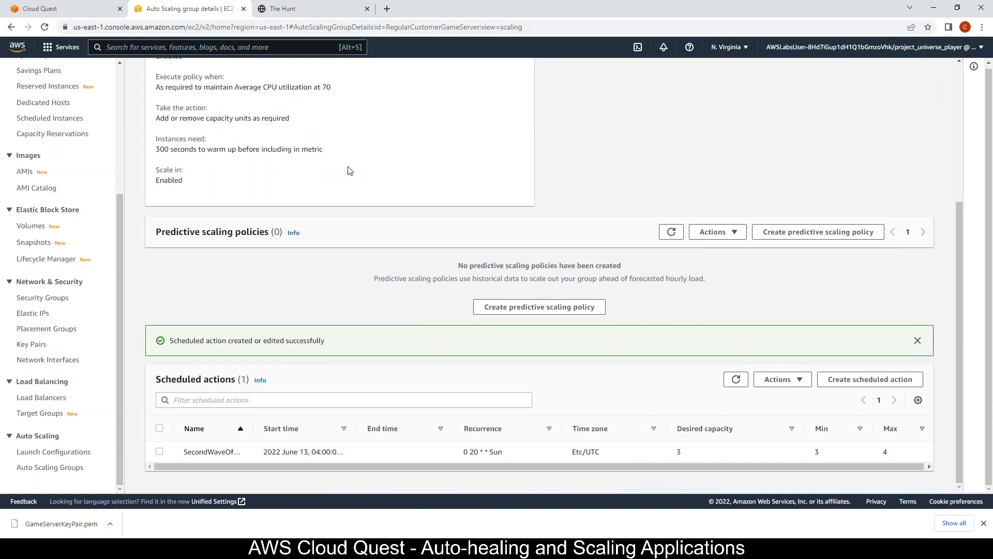
pyautogui.click(111, 4)
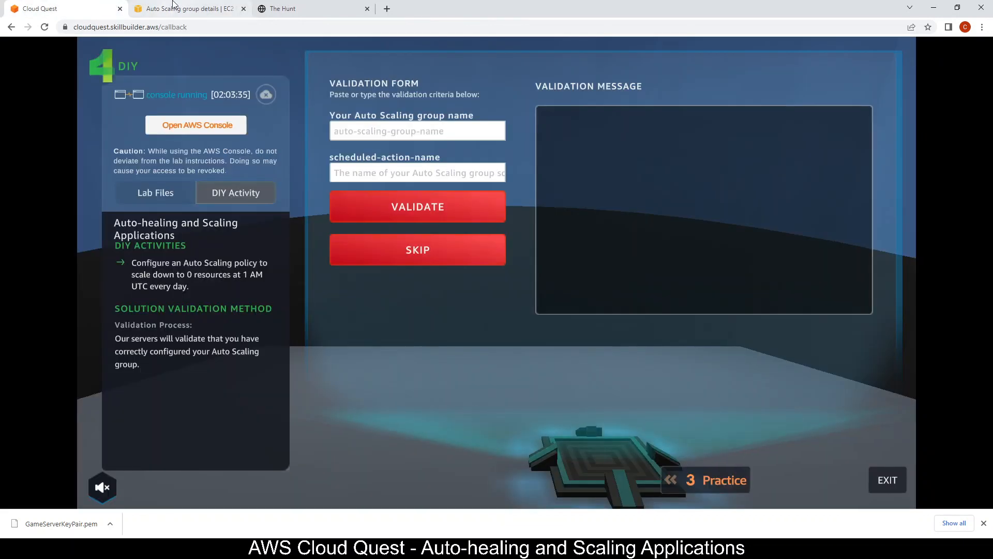
# - Check the Cloud Quest DIY requirement against the blank scheduled action form and the Auto Scaling group's existing policies in the EC2 console
pyautogui.click(174, 4)
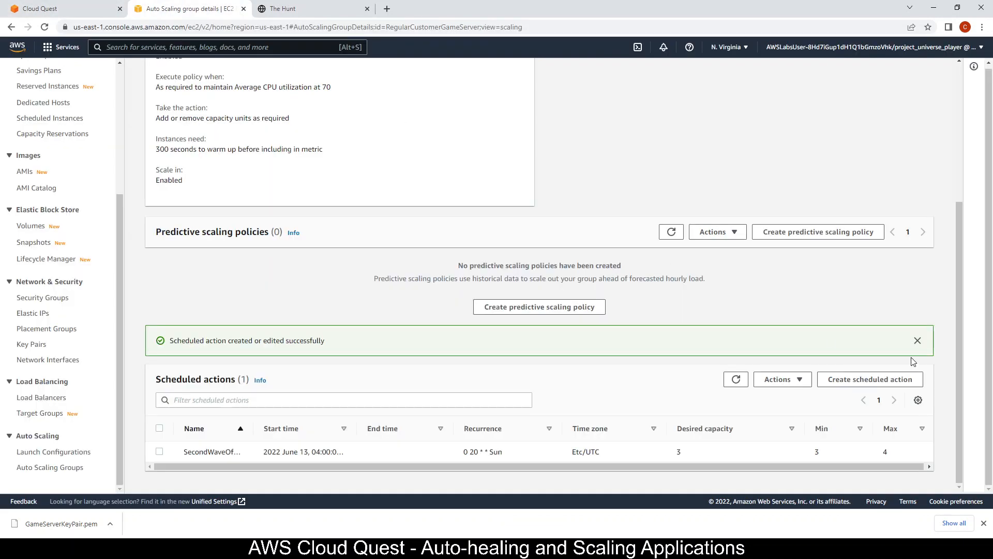
pyautogui.click(895, 384)
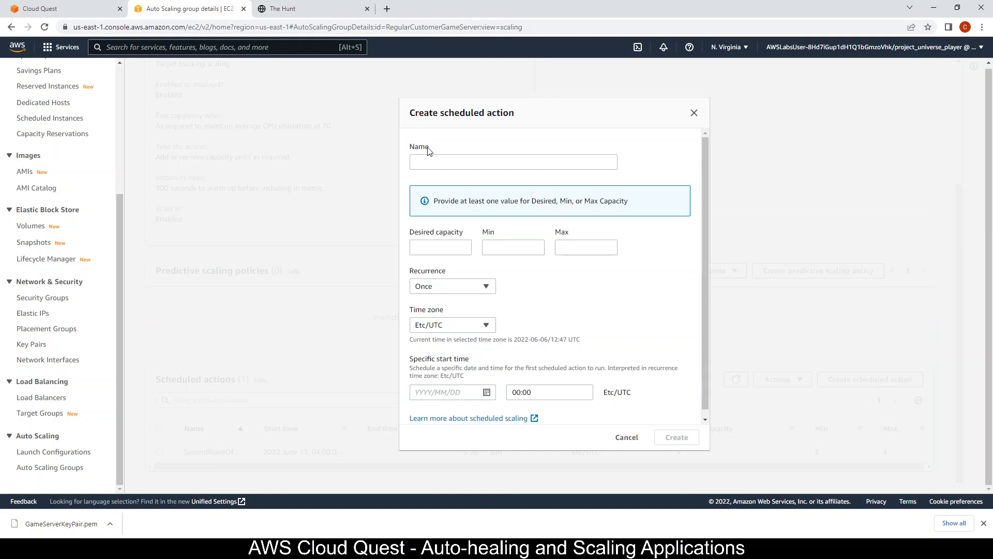
pyautogui.click(38, 6)
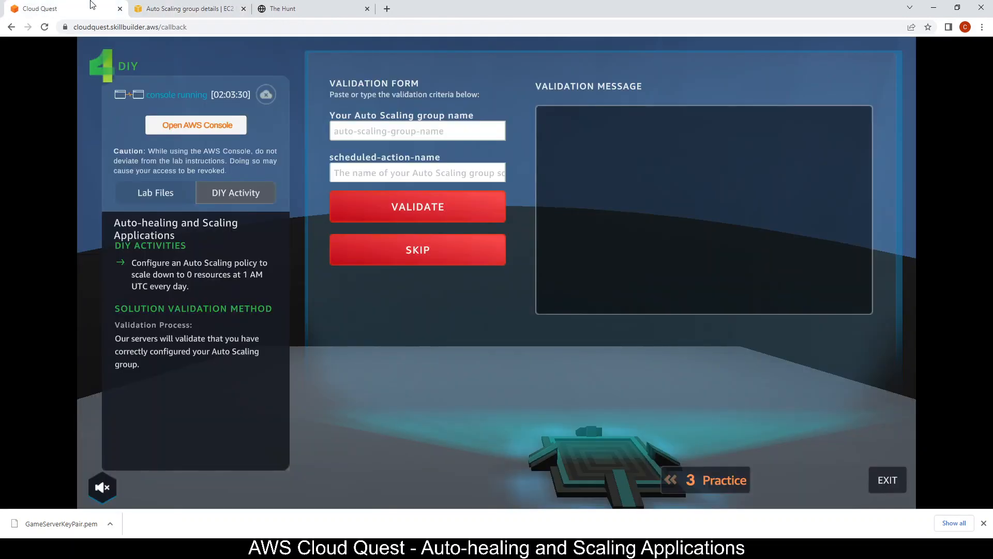
pyautogui.click(150, 5)
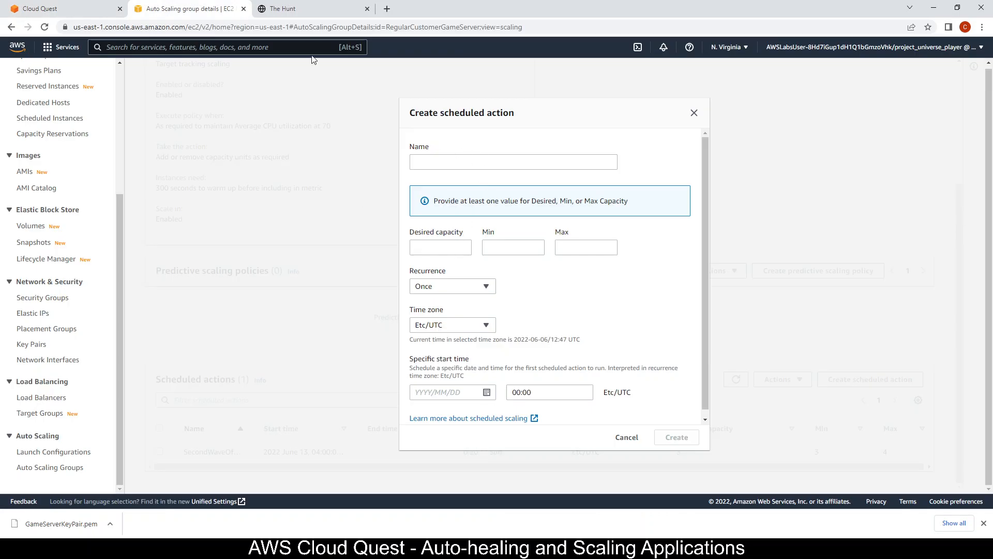
pyautogui.click(20, 7)
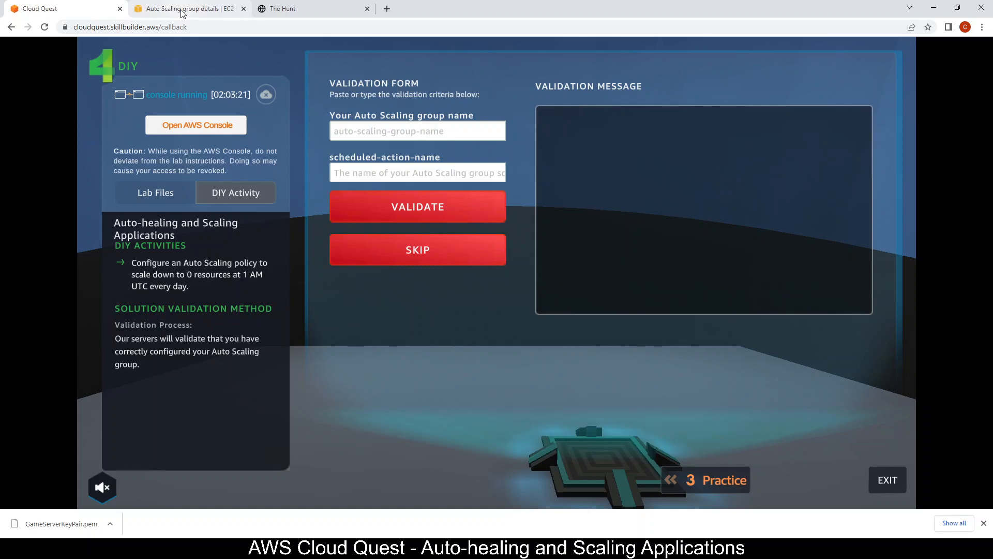
pyautogui.click(182, 9)
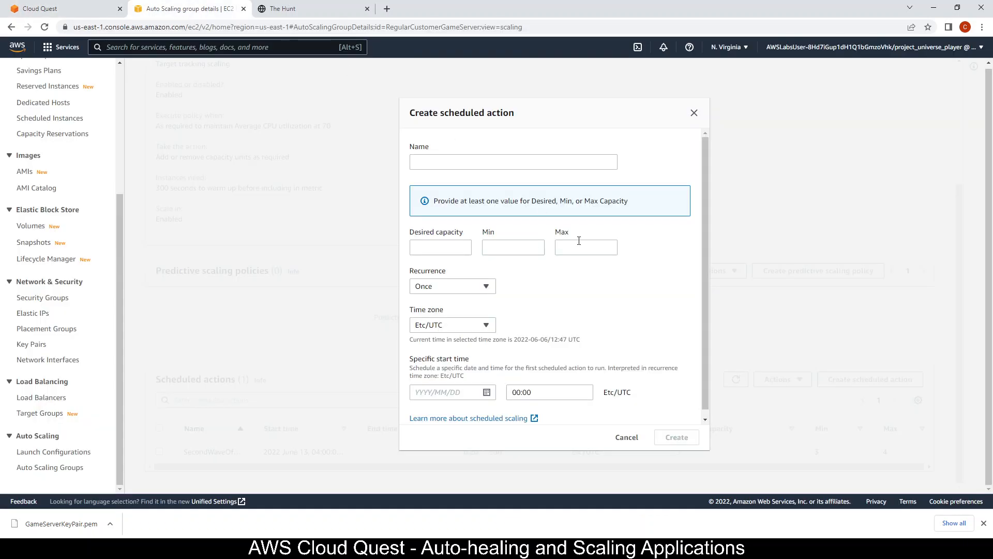
pyautogui.click(627, 438)
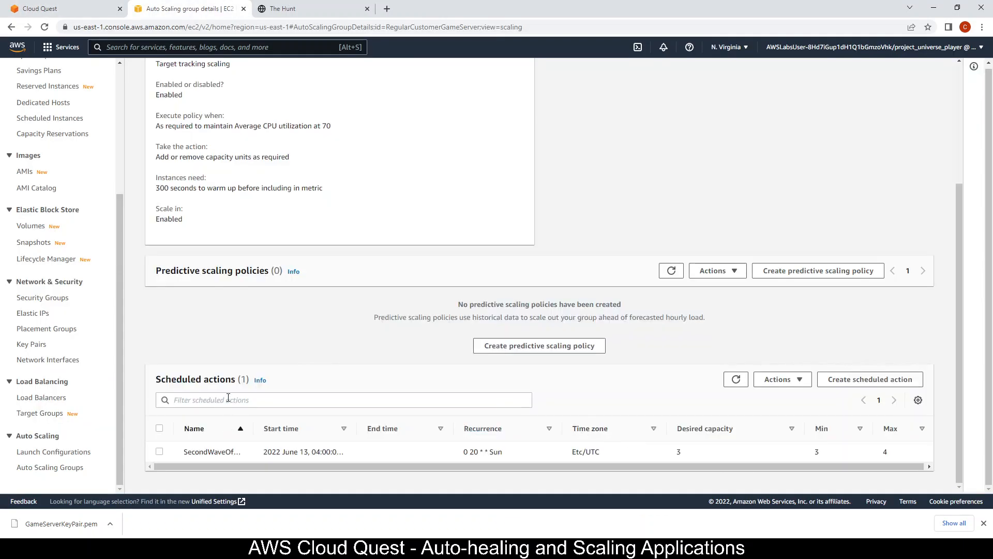
pyautogui.click(795, 380)
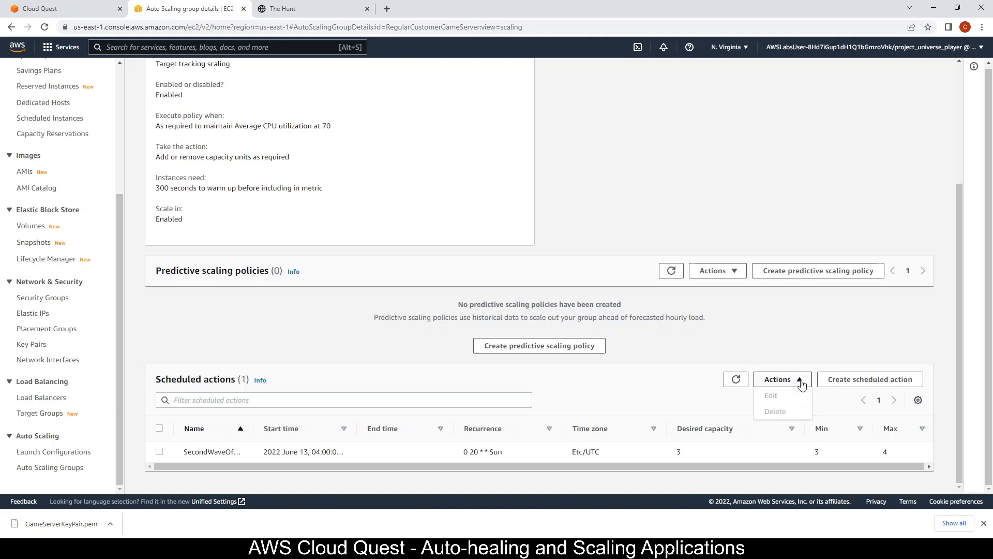
pyautogui.click(800, 341)
pyautogui.scroll(4, 800, 342)
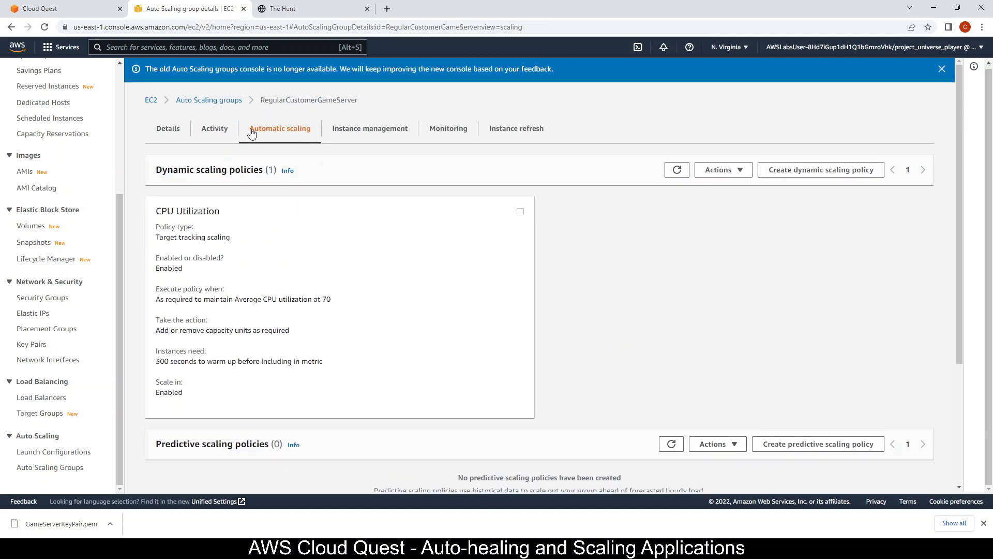
pyautogui.scroll(-3, 295, 189)
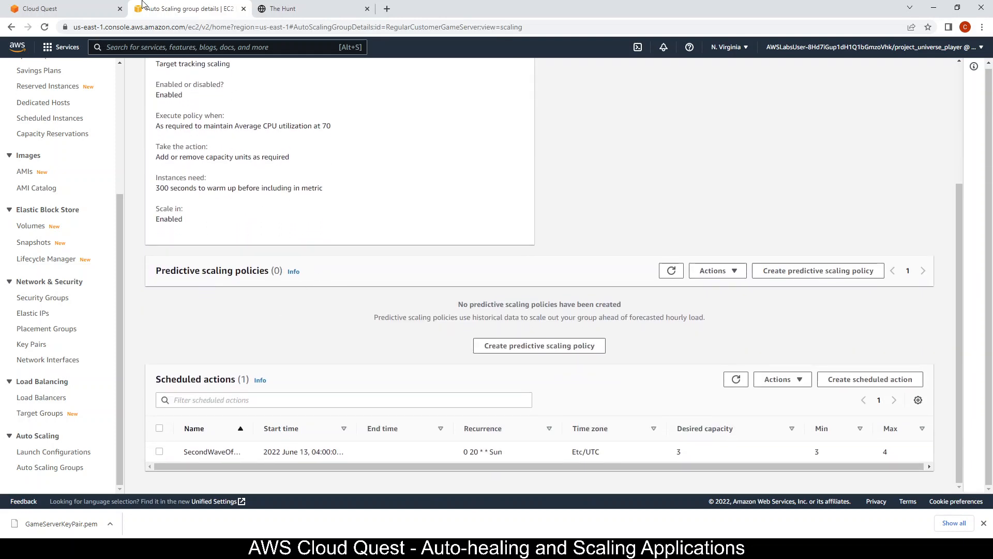
pyautogui.click(47, 8)
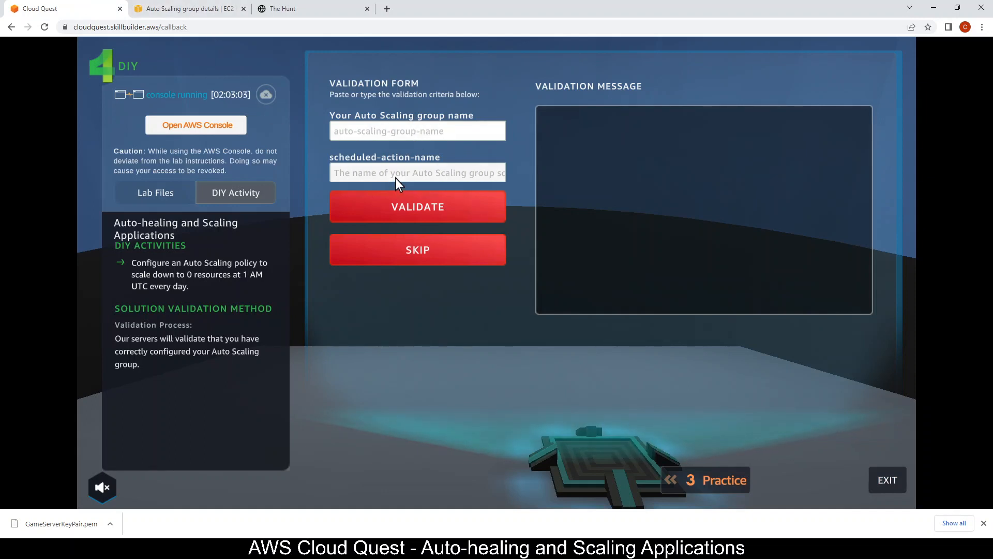
# - Start a new scheduled action for the Auto Scaling group in the EC2 console and name it ScaleDownToZero
pyautogui.click(183, 5)
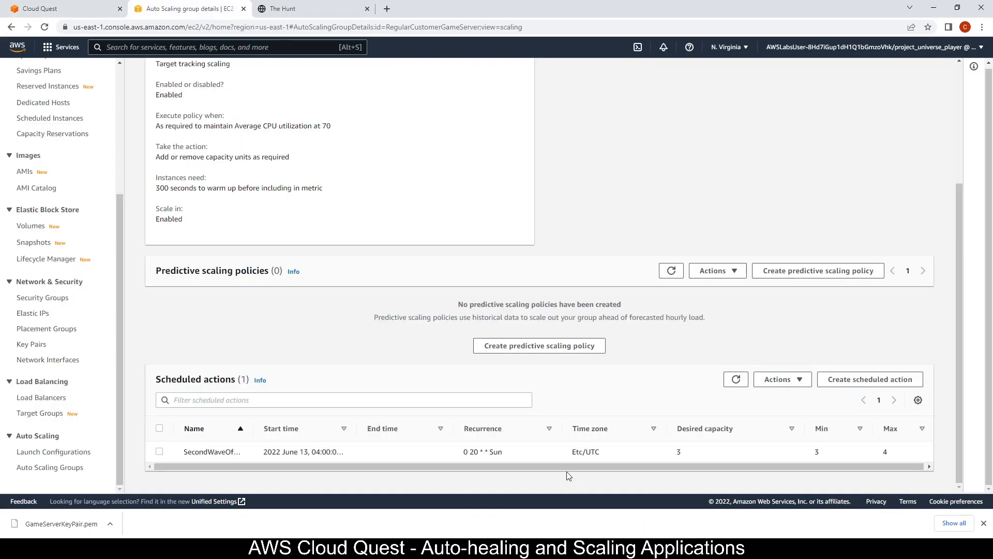
pyautogui.click(853, 381)
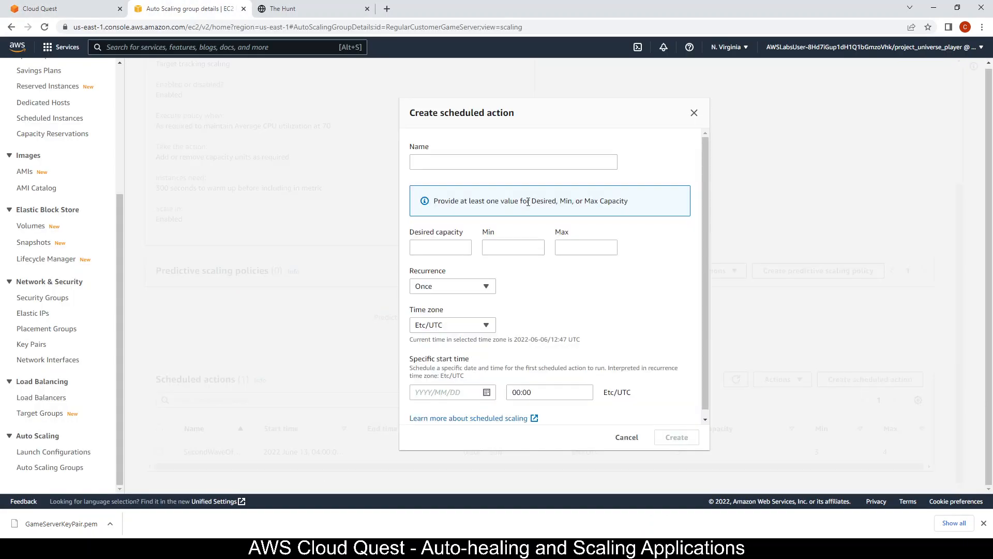
pyautogui.click(486, 162)
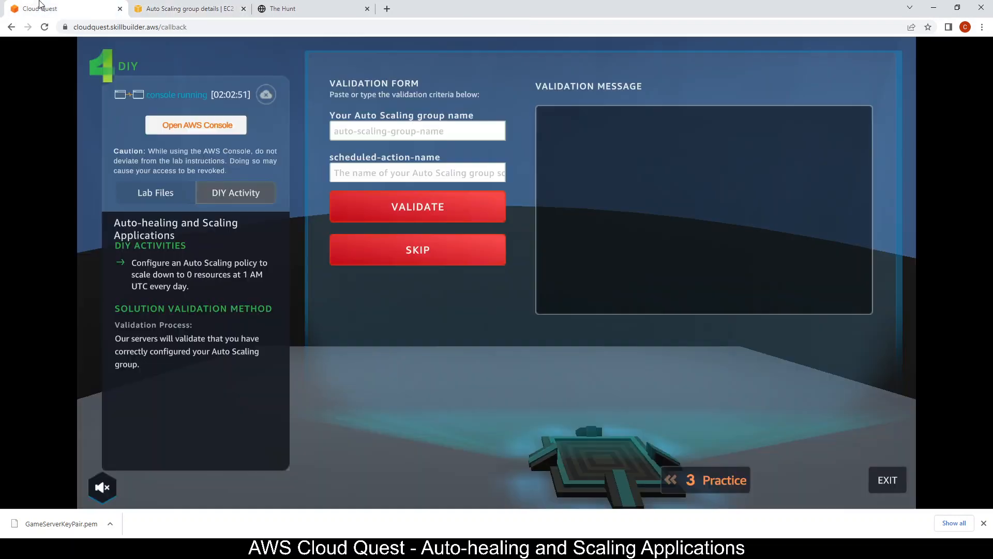
pyautogui.click(42, 8)
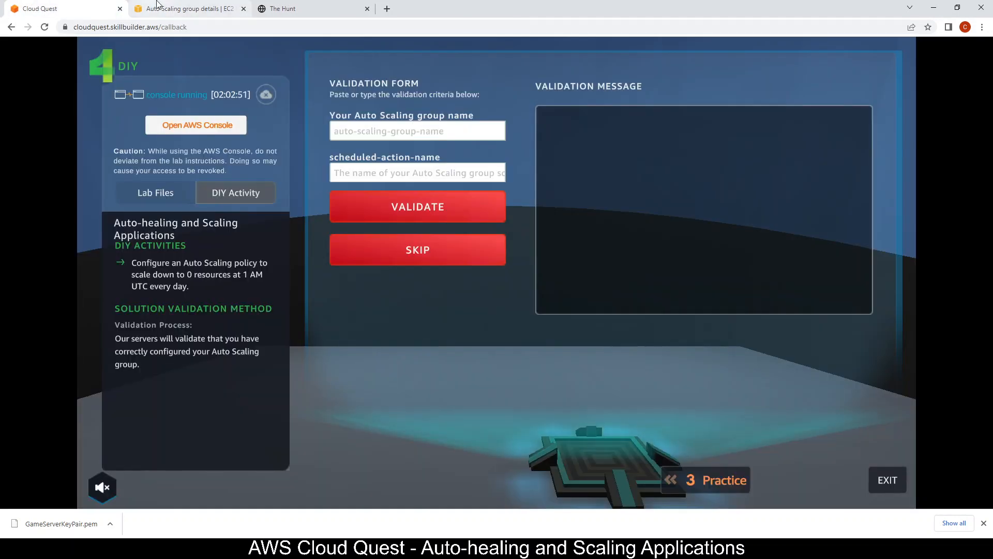
pyautogui.click(197, 6)
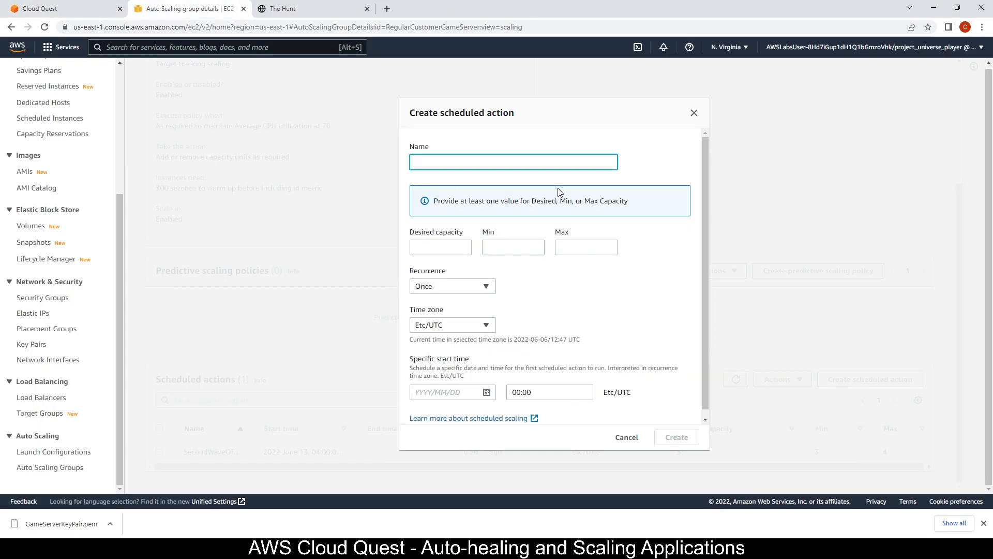
pyautogui.write('ScaleDownToZero')
pyautogui.moveTo(499, 163); pyautogui.dragTo(375, 159)
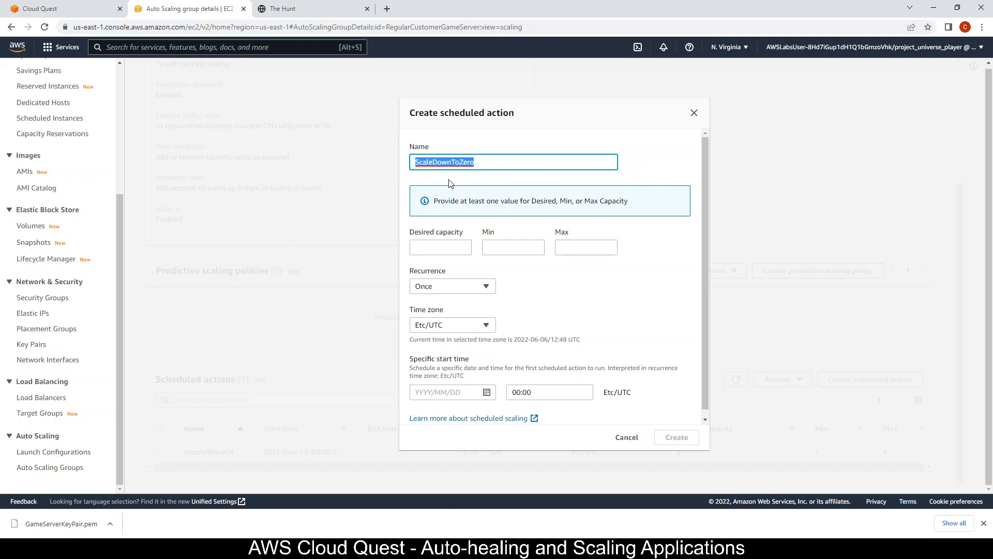
# - Set the scheduled action's desired capacity to 0, leave Min and Max empty, and recheck the Cloud Quest DIY requirement
pyautogui.click(447, 248)
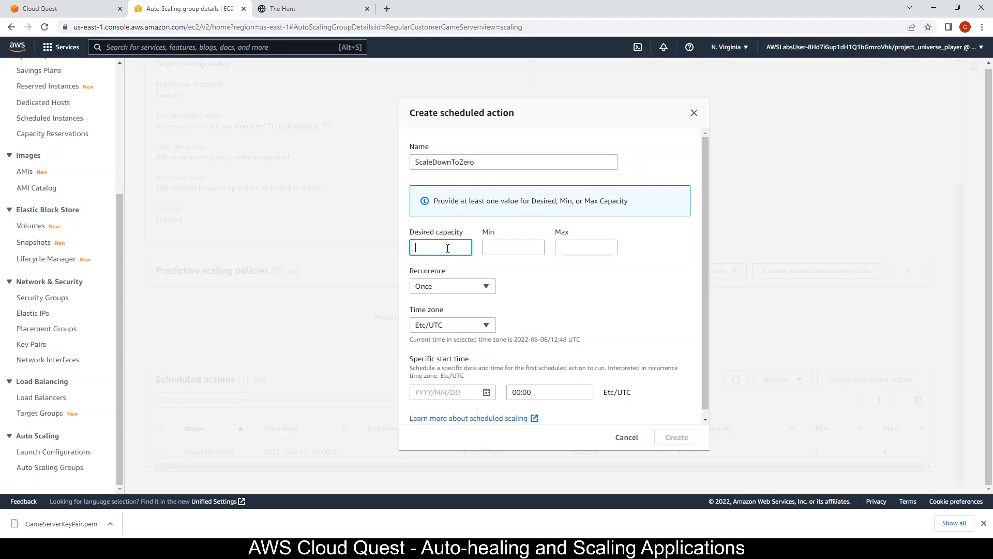
pyautogui.write('0')
pyautogui.click(489, 247)
pyautogui.write('0')
pyautogui.click(588, 248)
pyautogui.click(55, 7)
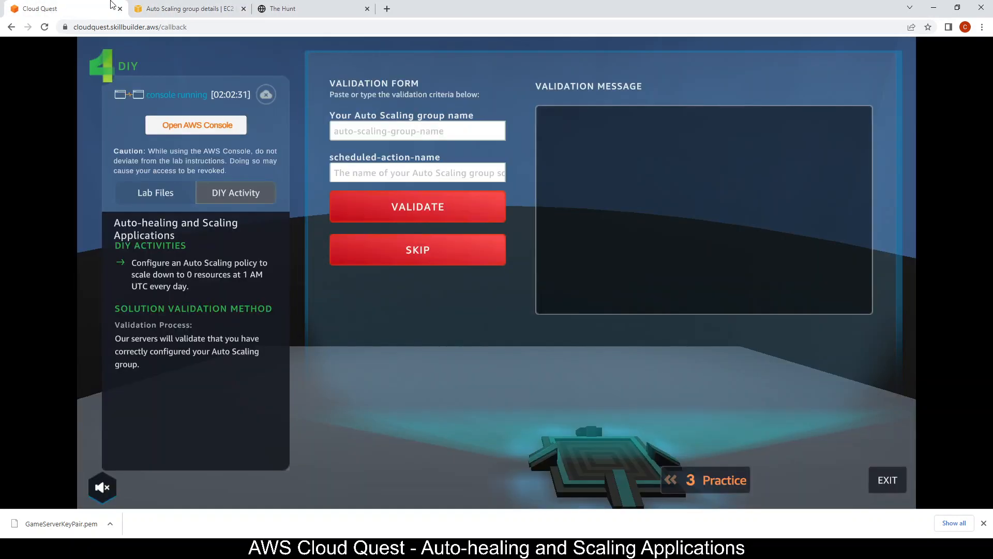
pyautogui.click(206, 7)
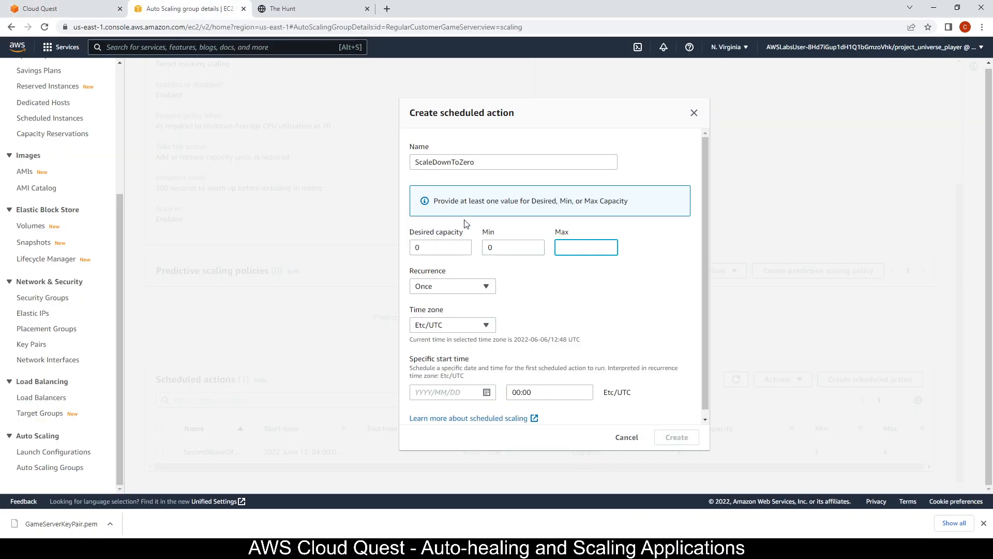
pyautogui.click(518, 246)
pyautogui.press('BackSpace')
pyautogui.click(531, 274)
pyautogui.click(72, 7)
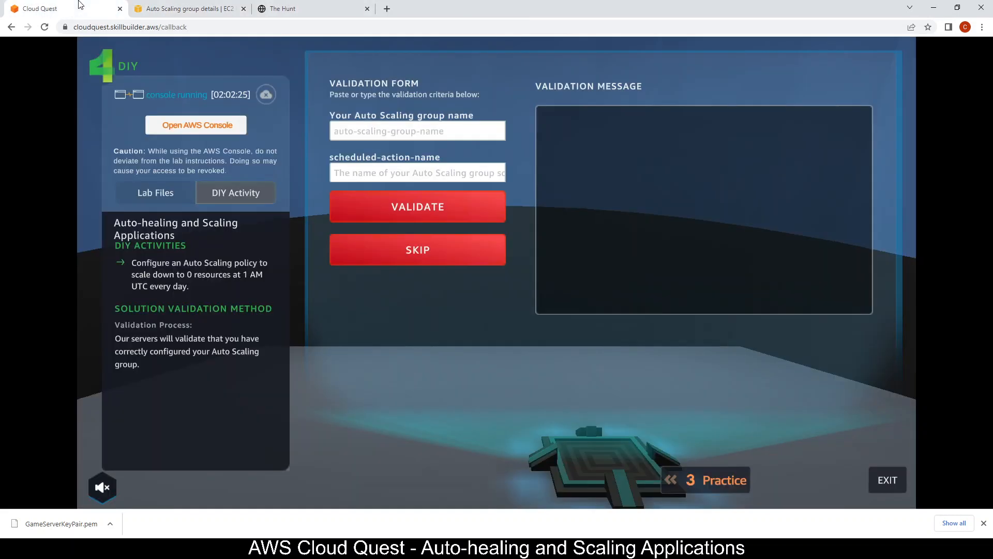
# - Schedule the action in the EC2 console for every day from 2022/06/12 at 01:00 Etc/UTC and create it
pyautogui.click(176, 7)
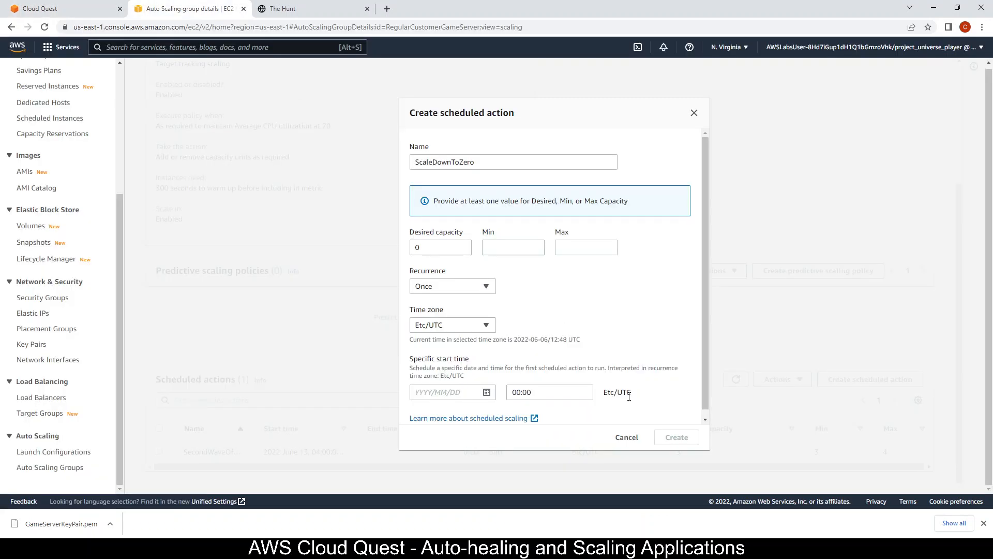
pyautogui.click(475, 286)
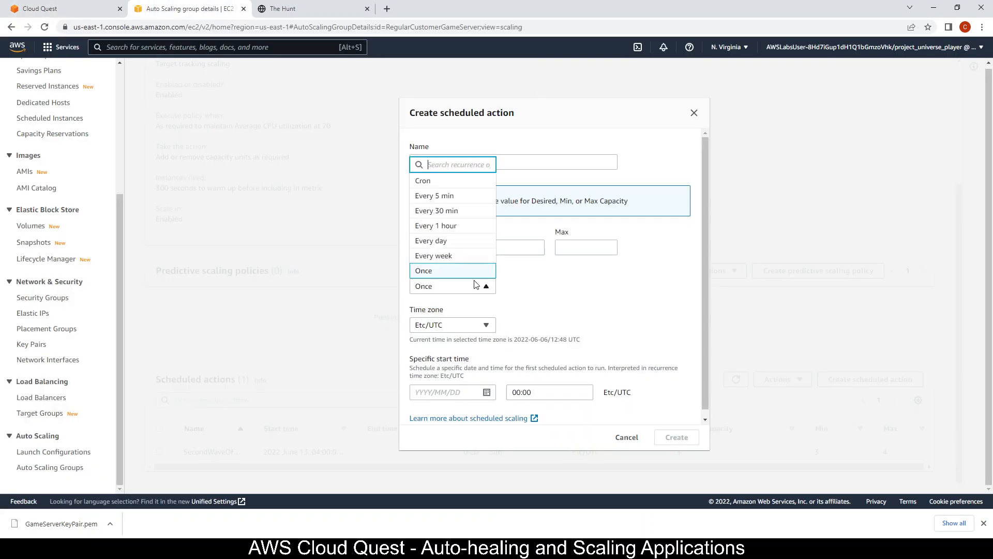
pyautogui.click(455, 242)
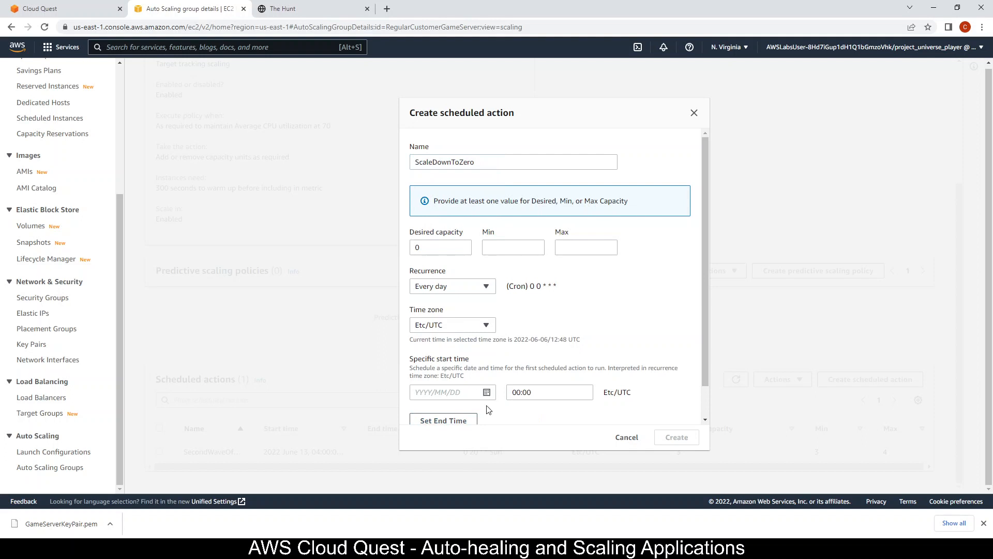
pyautogui.click(520, 394)
pyautogui.write('1')
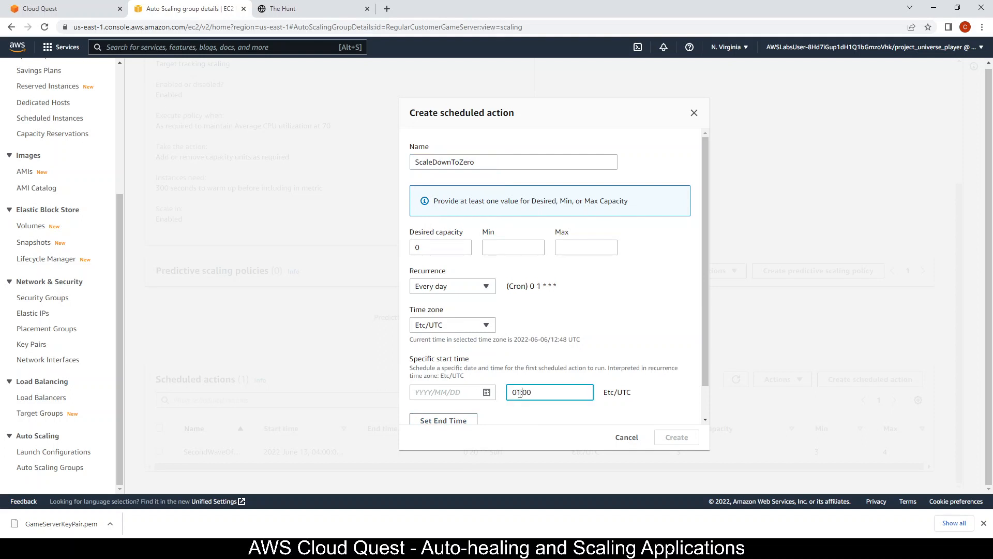
pyautogui.click(486, 392)
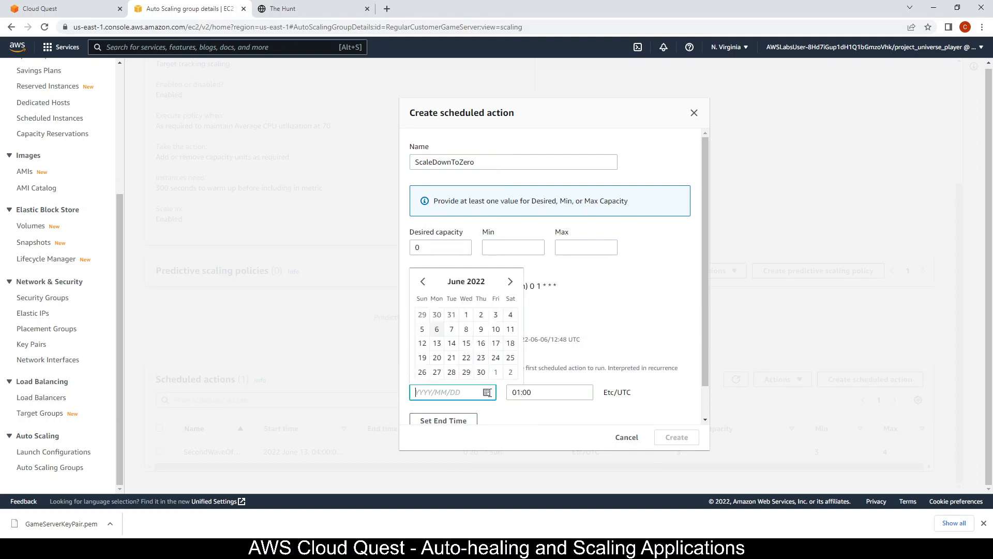
pyautogui.click(421, 344)
pyautogui.scroll(-1, 574, 321)
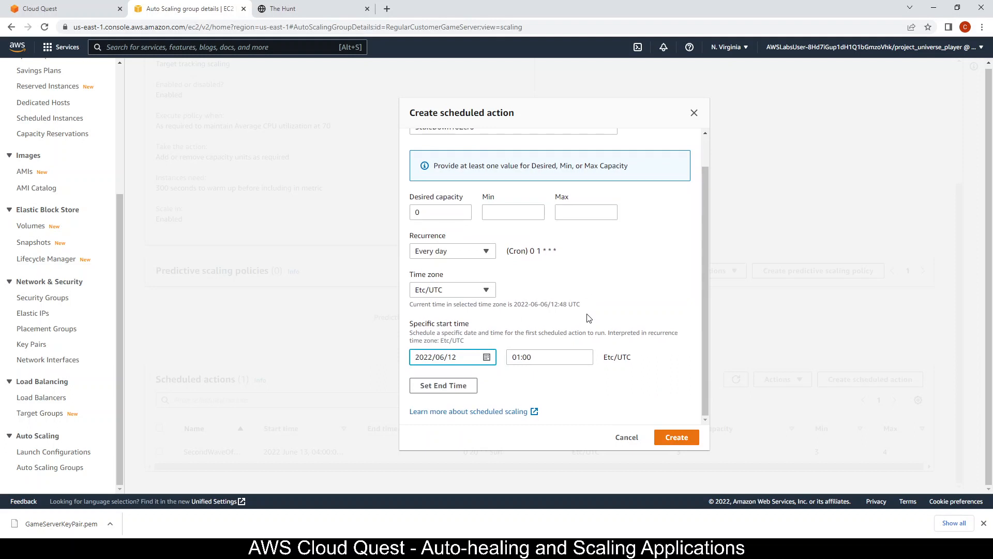
pyautogui.click(687, 439)
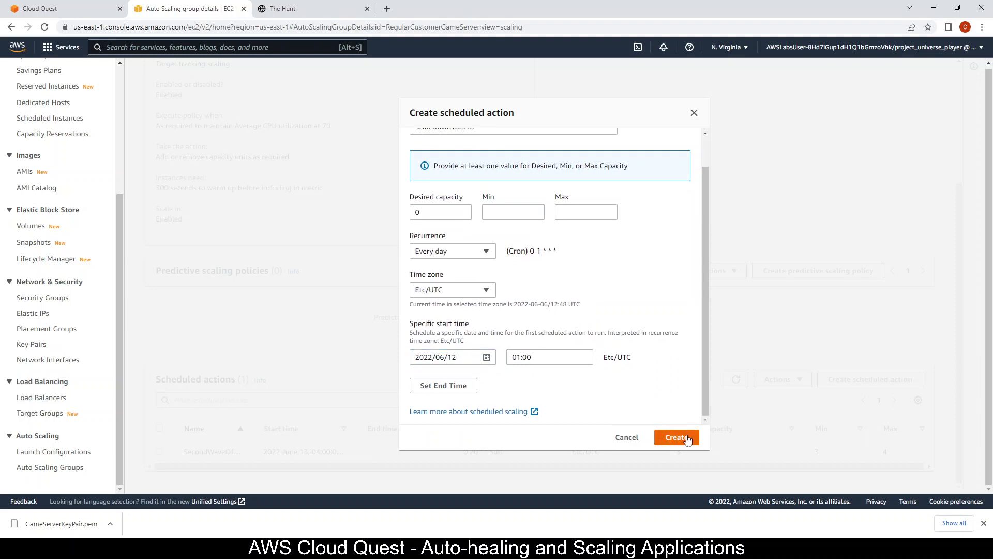
pyautogui.scroll(-1, 383, 344)
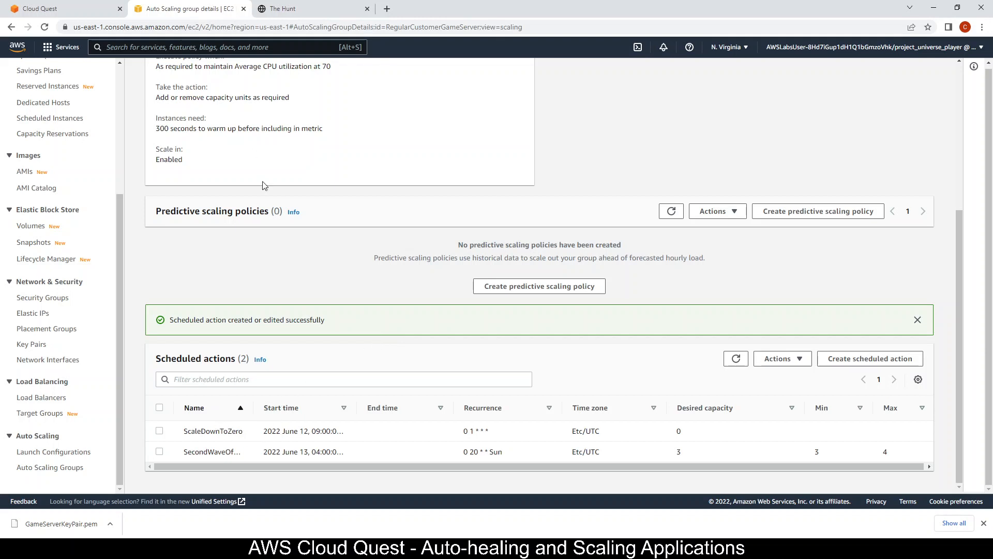
# - Enter ScaleDownToZero as the scheduled action name in the Cloud Quest validation form and validate the DIY task
pyautogui.click(70, 6)
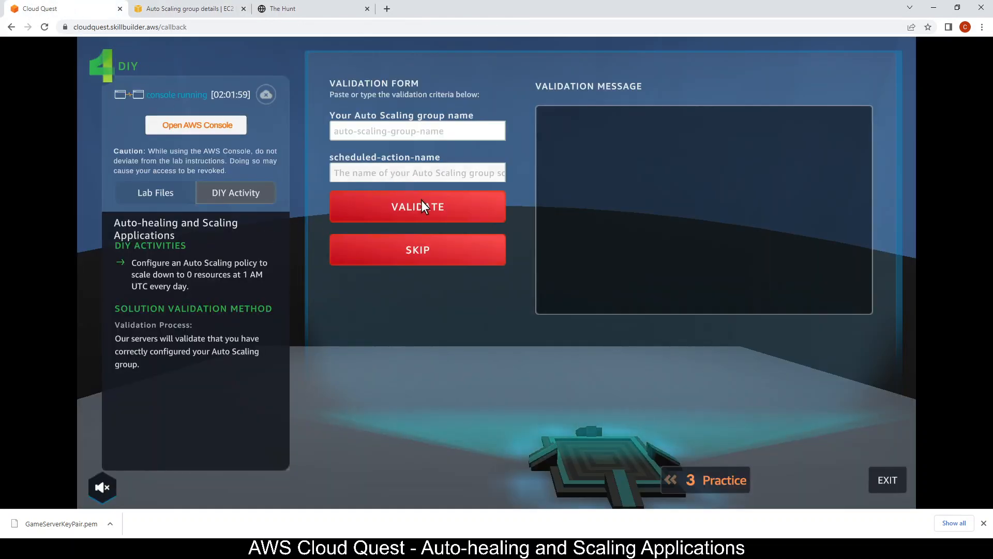
pyautogui.click(377, 127)
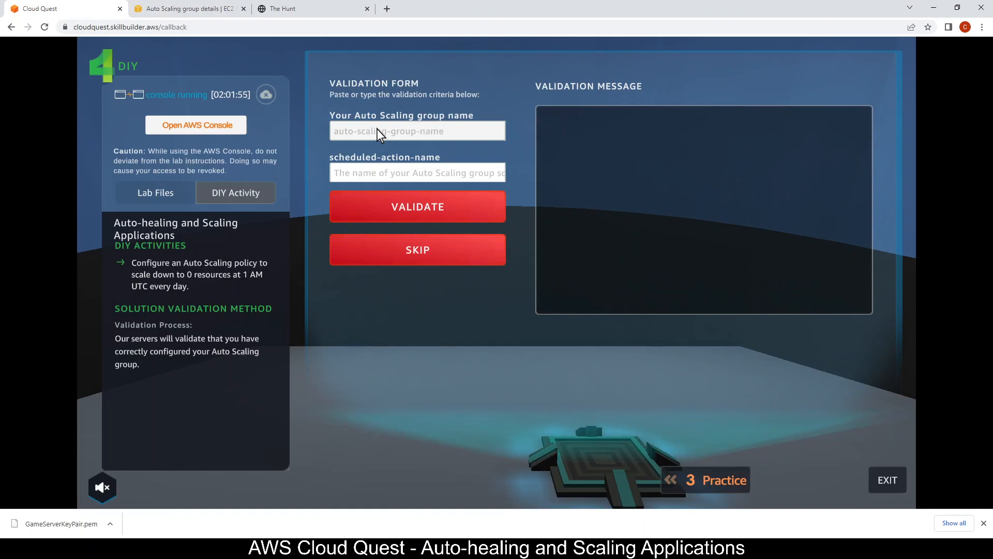
pyautogui.click(375, 174)
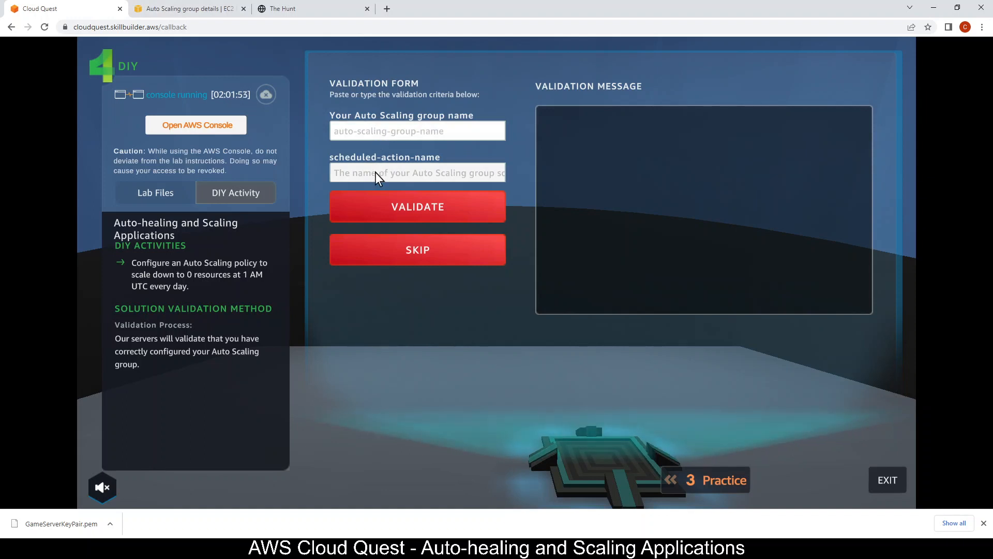
pyautogui.write('s')
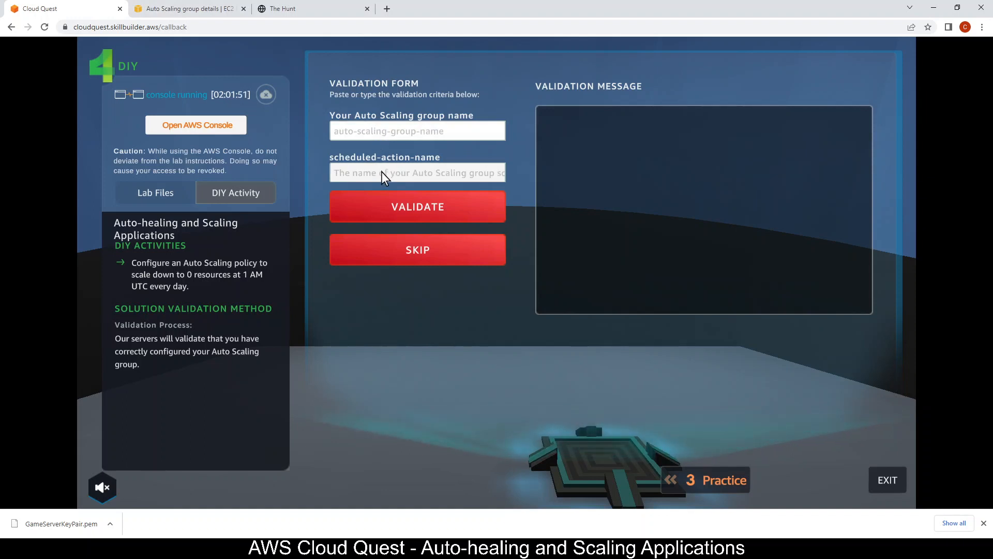
pyautogui.write('ScaleDown')
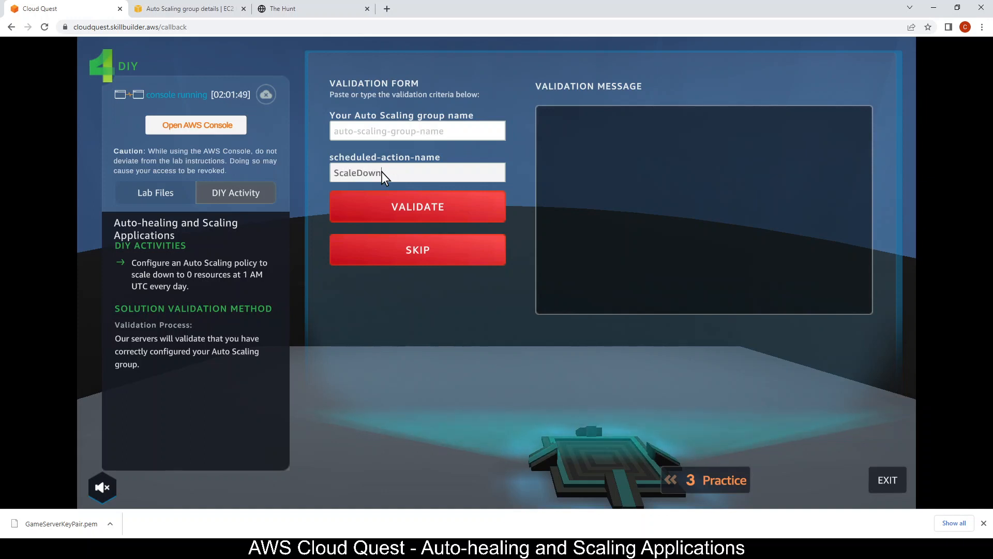
pyautogui.write('ToZero')
pyautogui.click(428, 201)
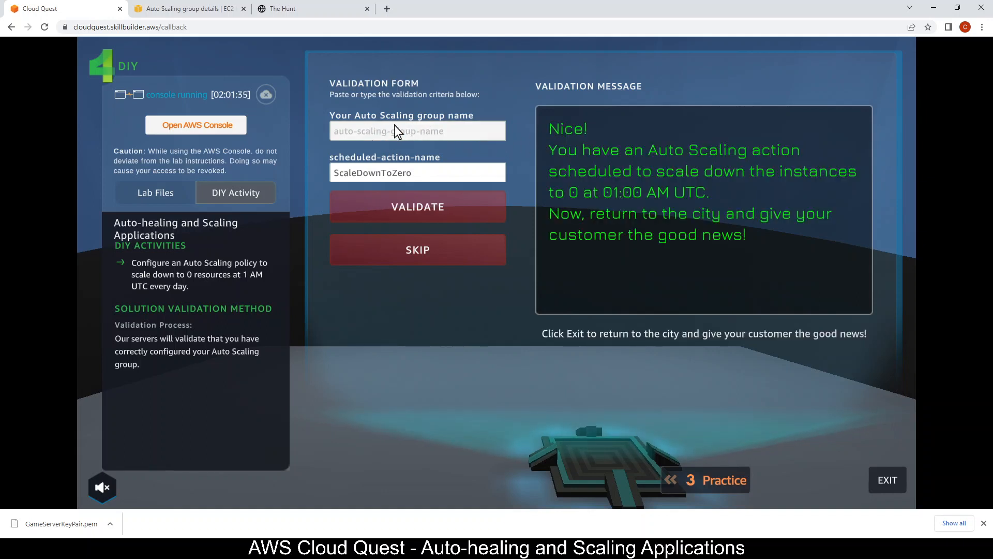
# - Check the scheduled actions list in the EC2 console and exit the Cloud Quest DIY lab to the city
pyautogui.click(177, 4)
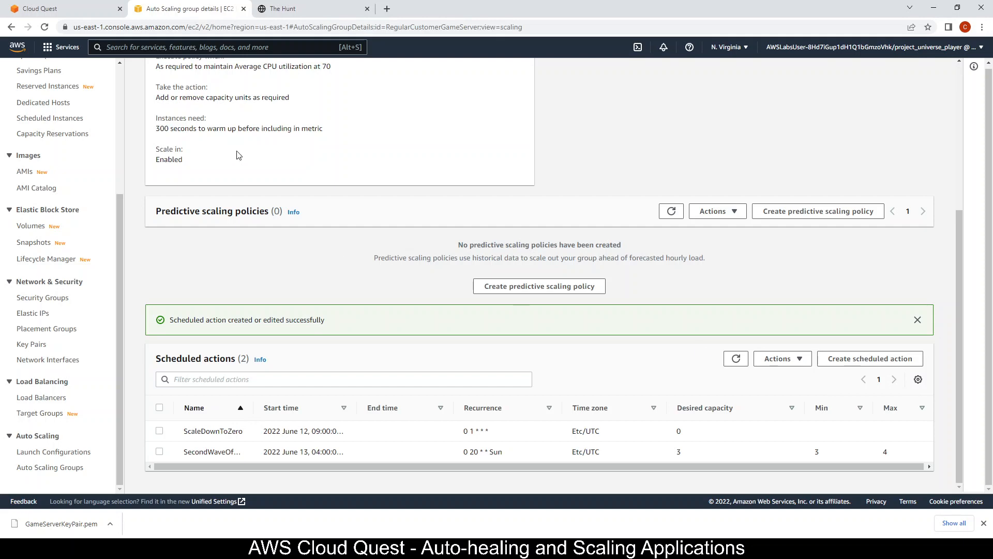
pyautogui.click(82, 8)
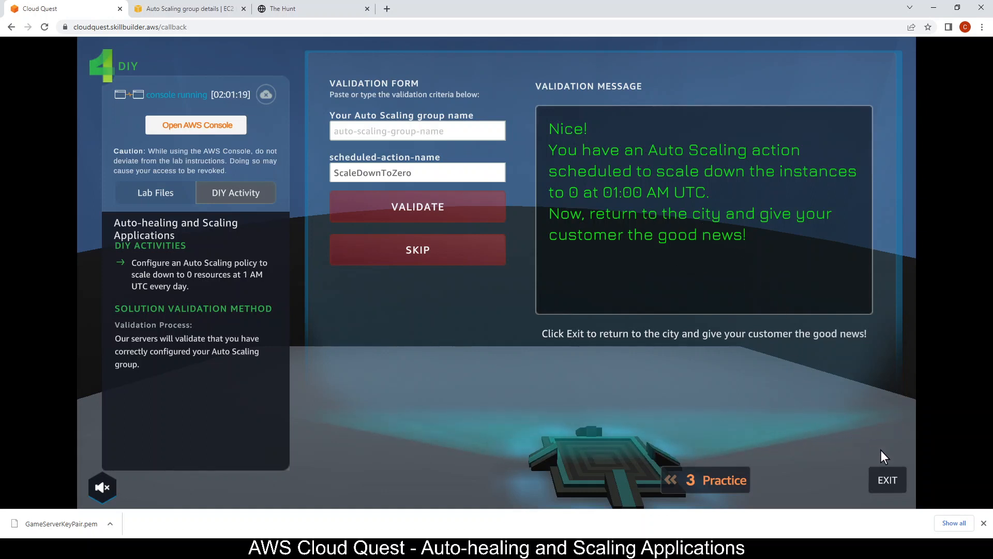
pyautogui.click(889, 477)
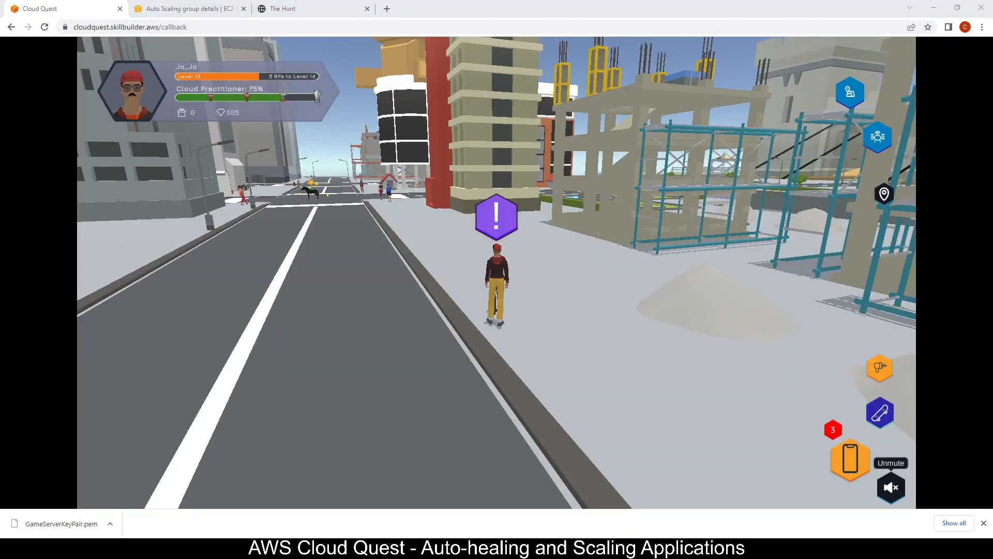
# - Report the solution to the waiting customer and collect the dark tower with the round fountain as the reward
pyautogui.click(498, 217)
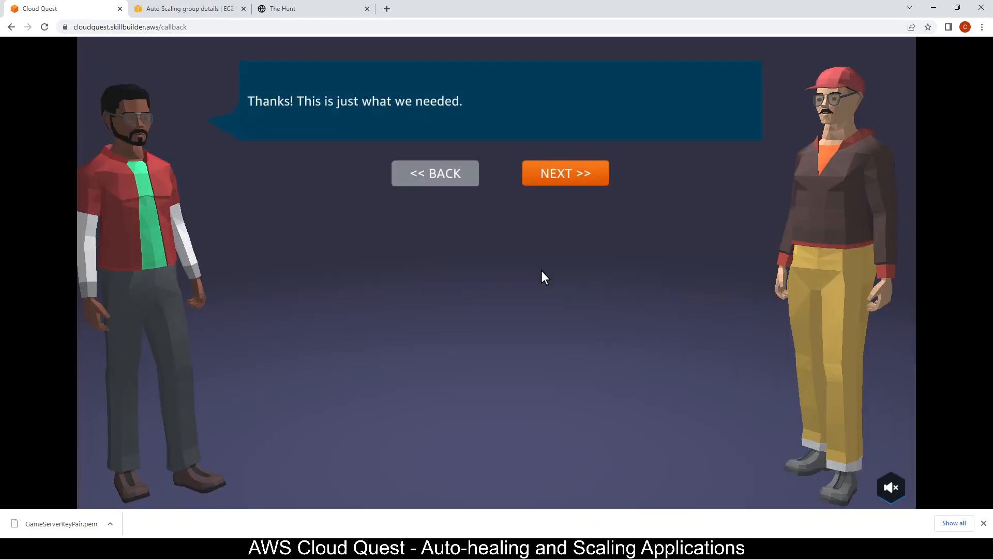
pyautogui.click(559, 164)
pyautogui.click(557, 173)
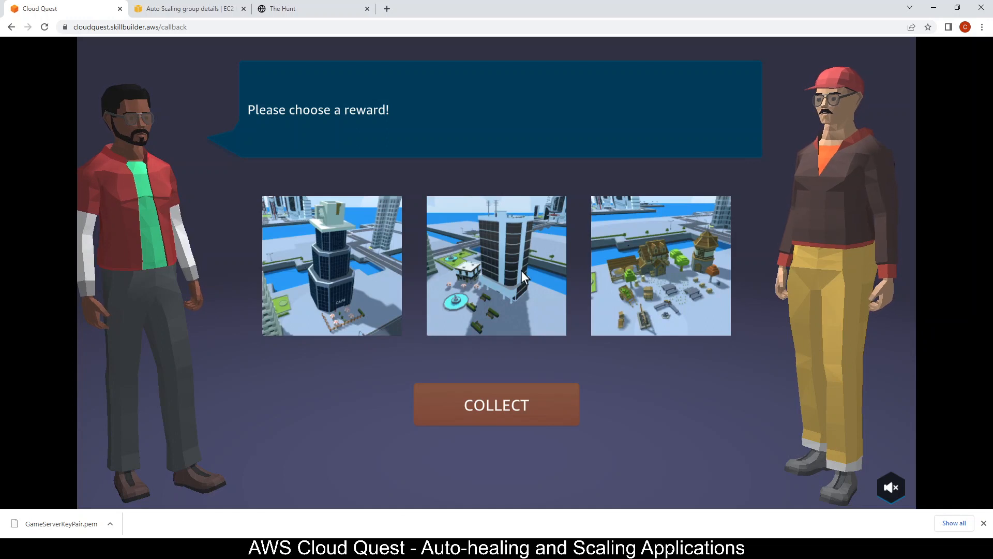
pyautogui.click(482, 276)
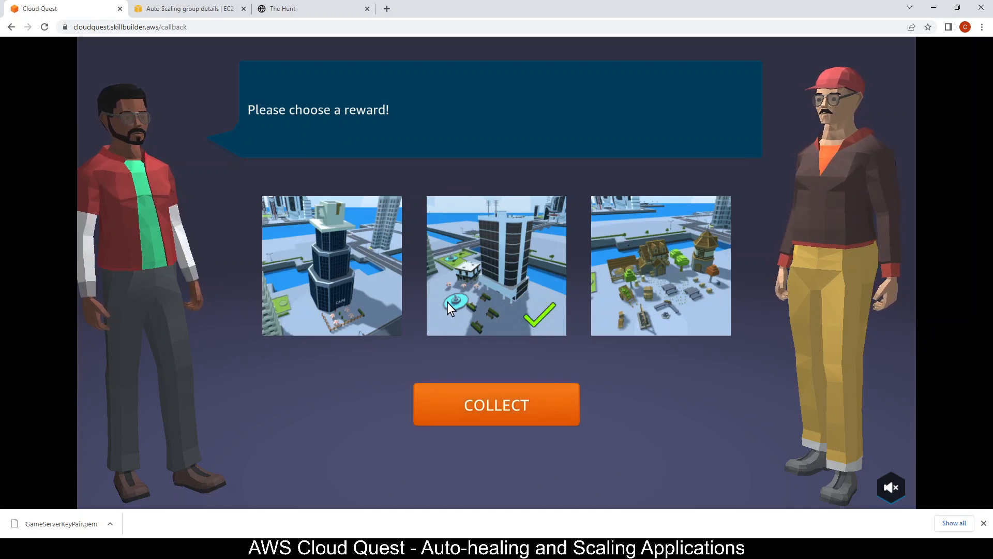
pyautogui.click(525, 396)
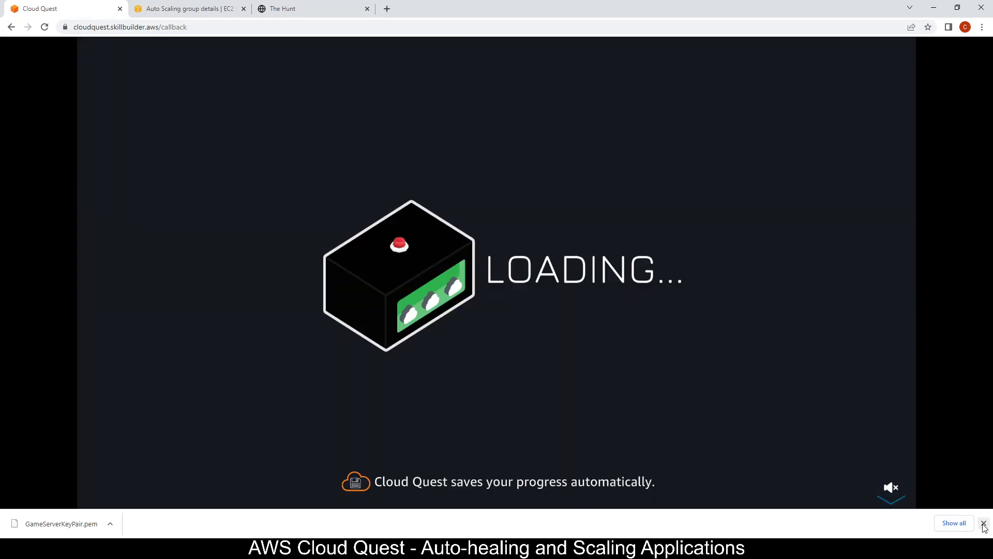
# - Rate the Auto-healing and Scaling Applications assignment five stars and dismiss the downloads bar, congratulations and level-up messages
pyautogui.click(983, 523)
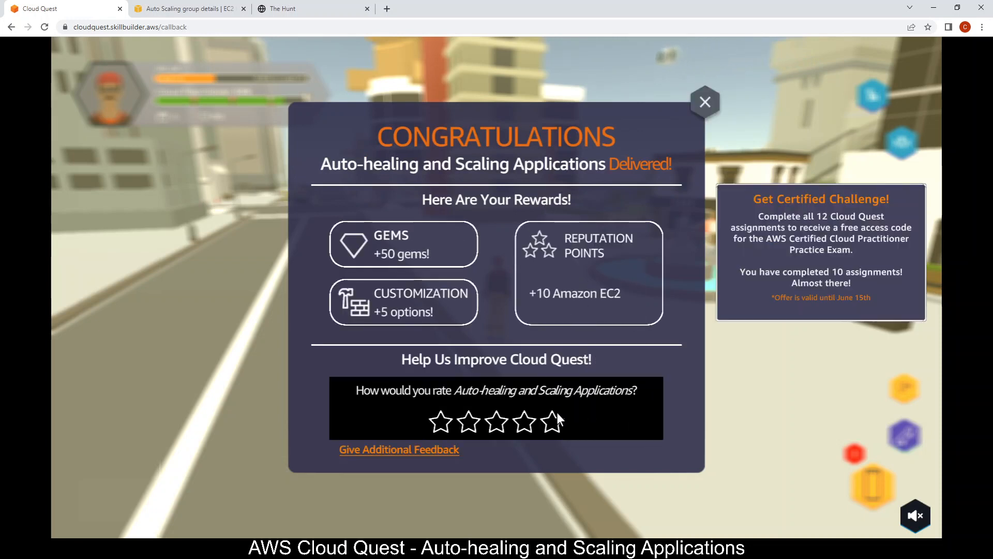
pyautogui.click(552, 420)
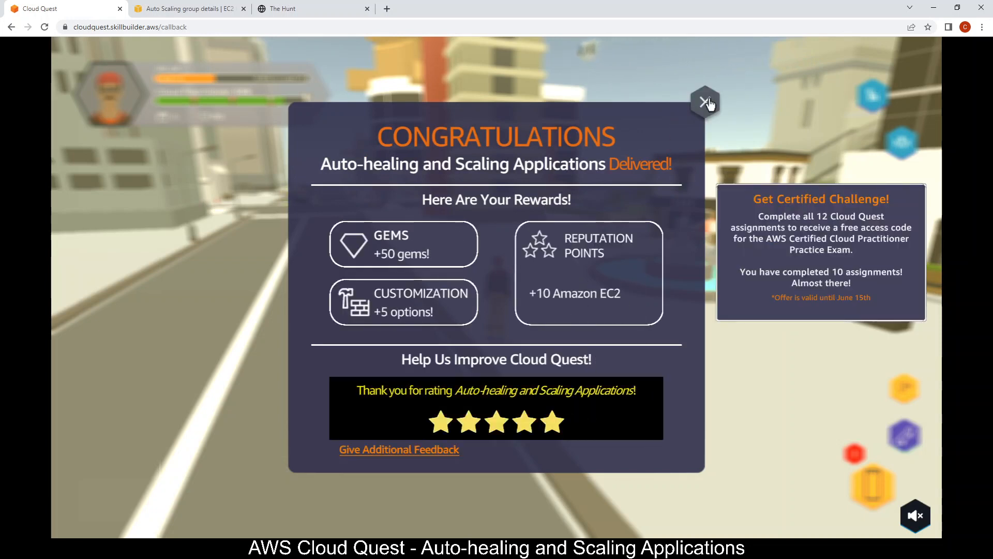
pyautogui.click(704, 102)
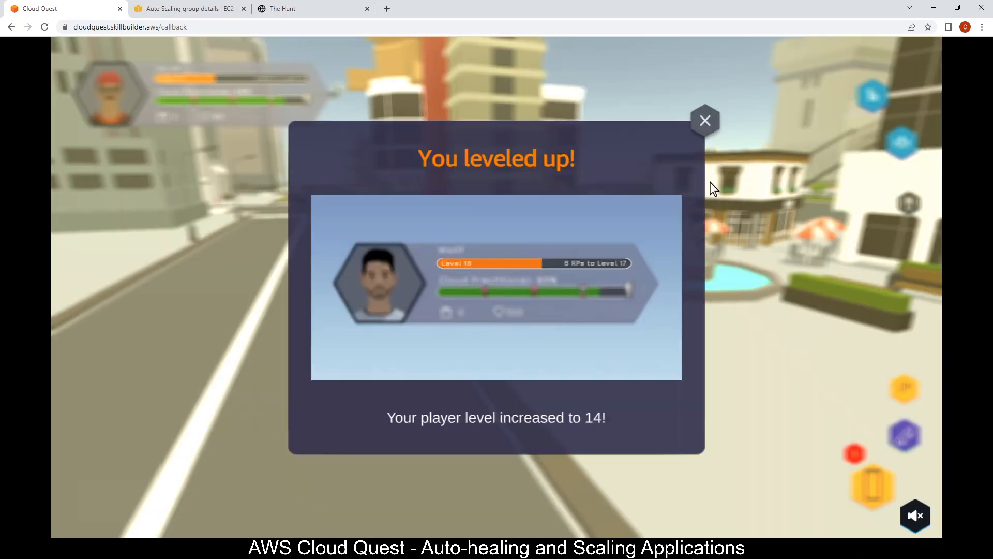
pyautogui.click(705, 121)
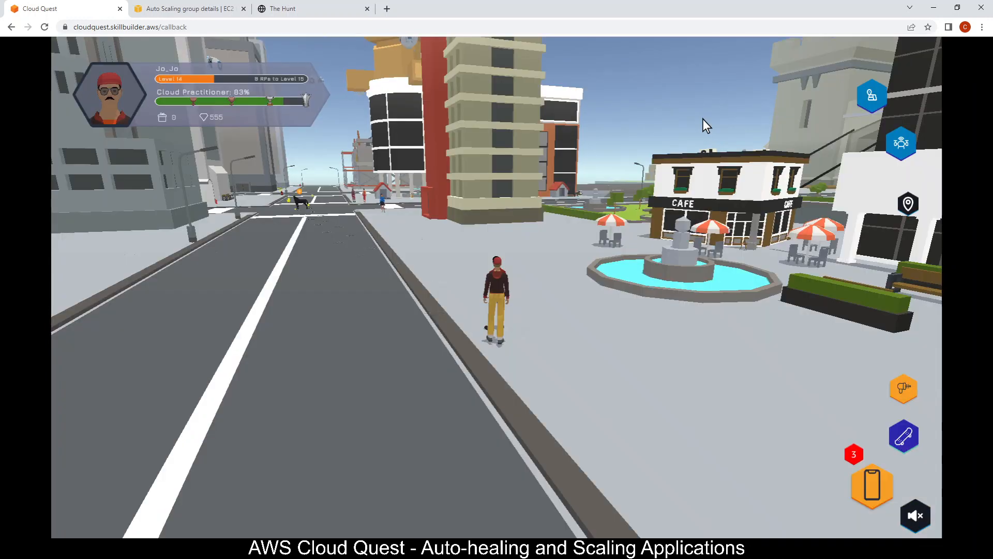